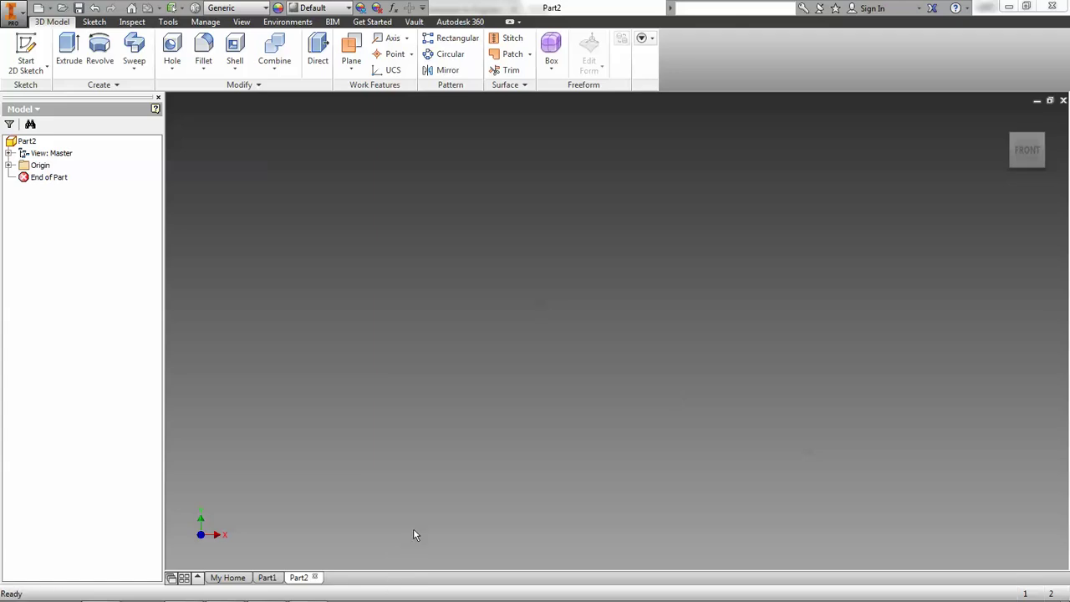
Switch to the Activity 4.2 web page, examine the dimensioned drawing of object 1, and return to Inventor.
key(alt+Tab)
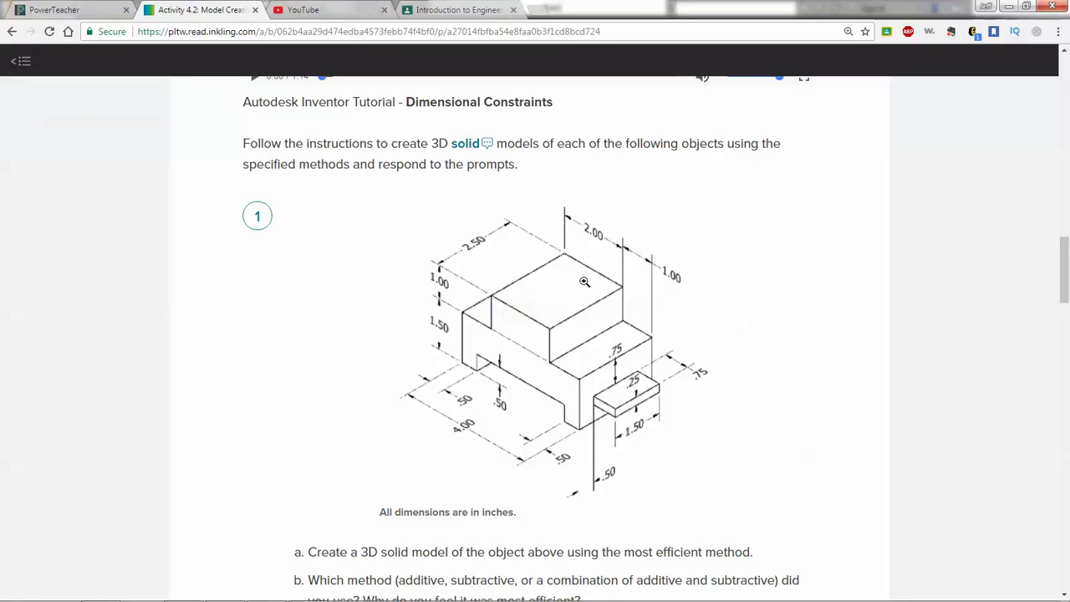
scroll(474, 325, down, 2)
scroll(585, 241, up, 1)
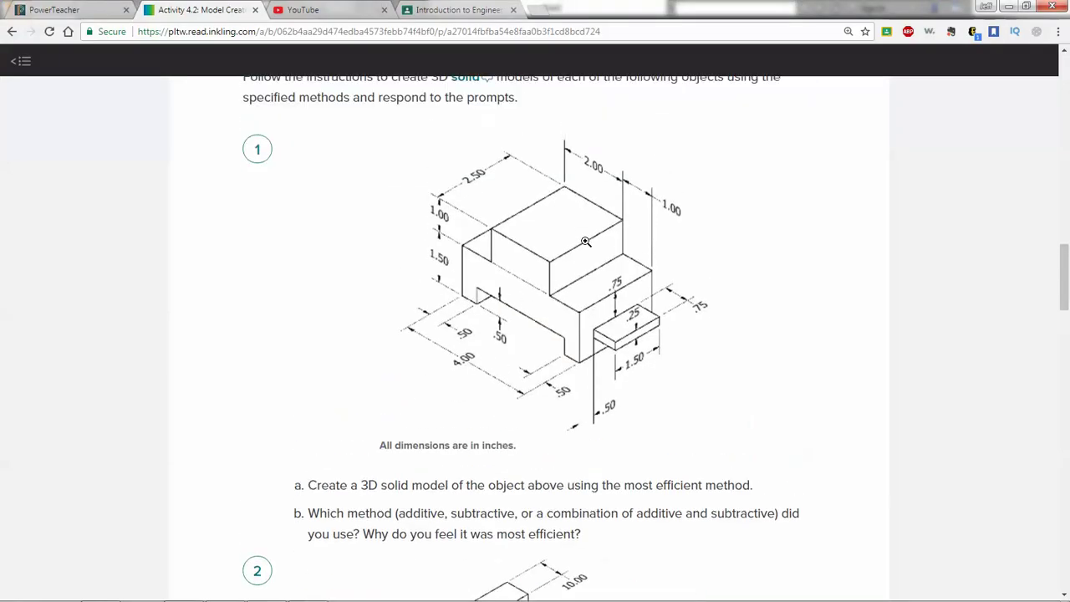
scroll(585, 240, down, 4)
scroll(539, 370, down, 5)
scroll(539, 370, down, 3)
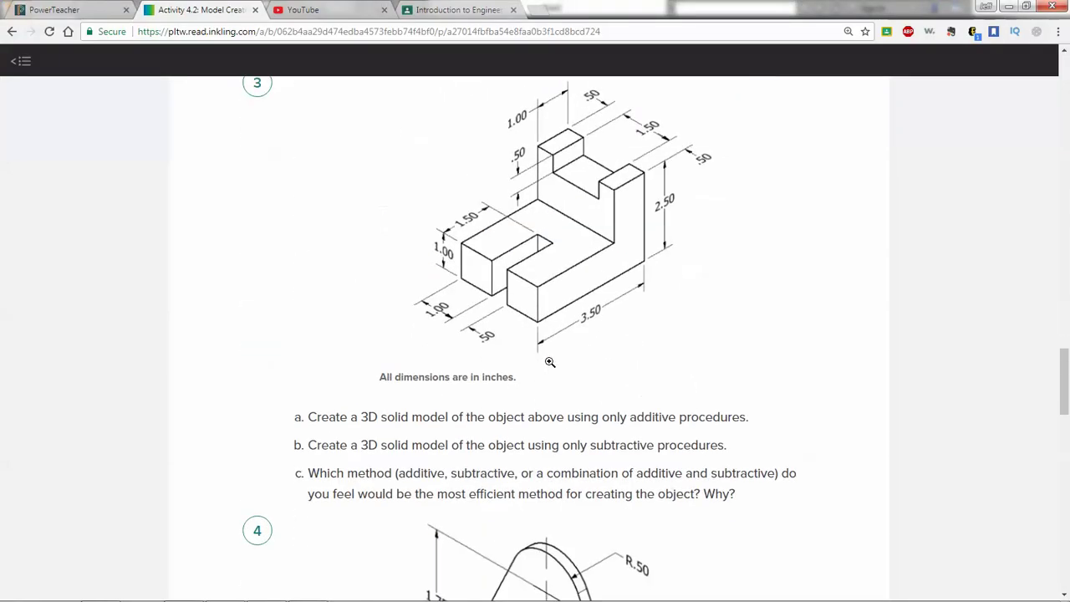
scroll(543, 359, up, 10)
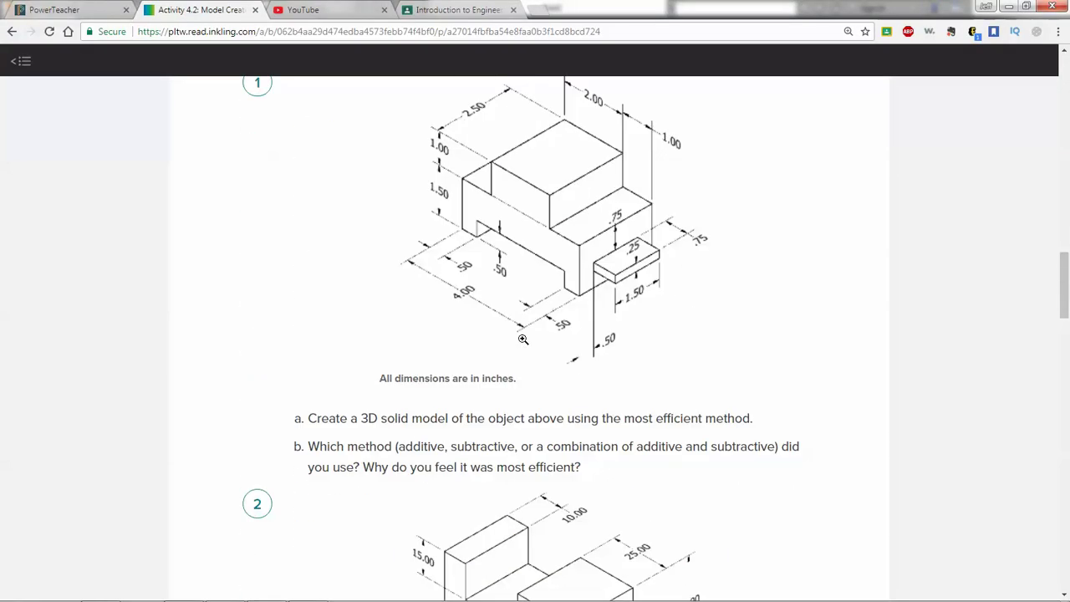
scroll(522, 338, up, 1)
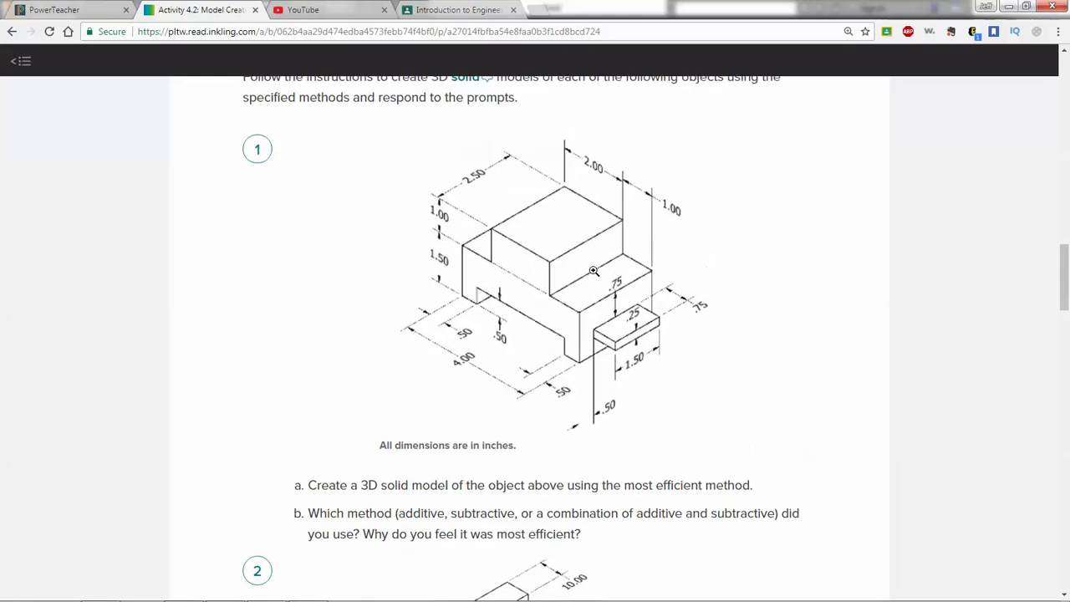
key(alt+Tab)
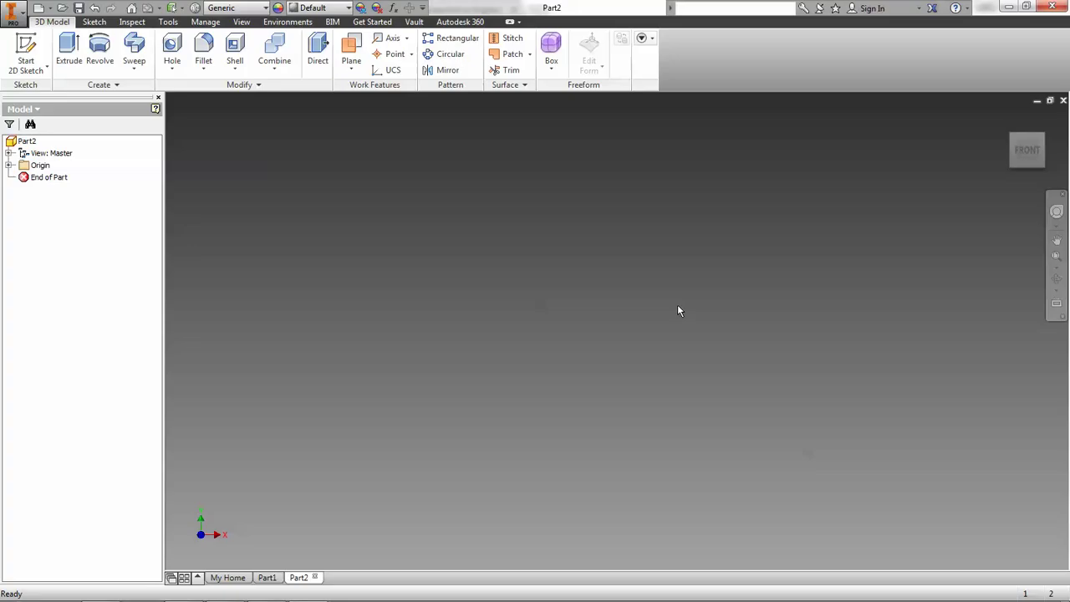
Start a 2D sketch on the front plane and draw a stepped outline with outer sides about 0.49 in tall and a raised top about 0.8 in wide.
click(25, 52)
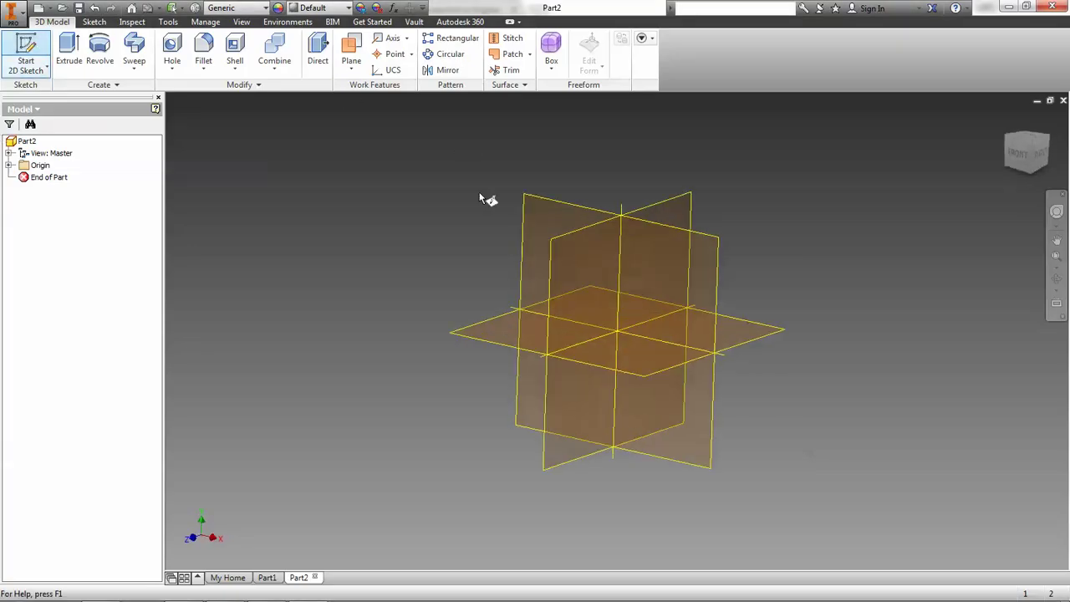
click(537, 192)
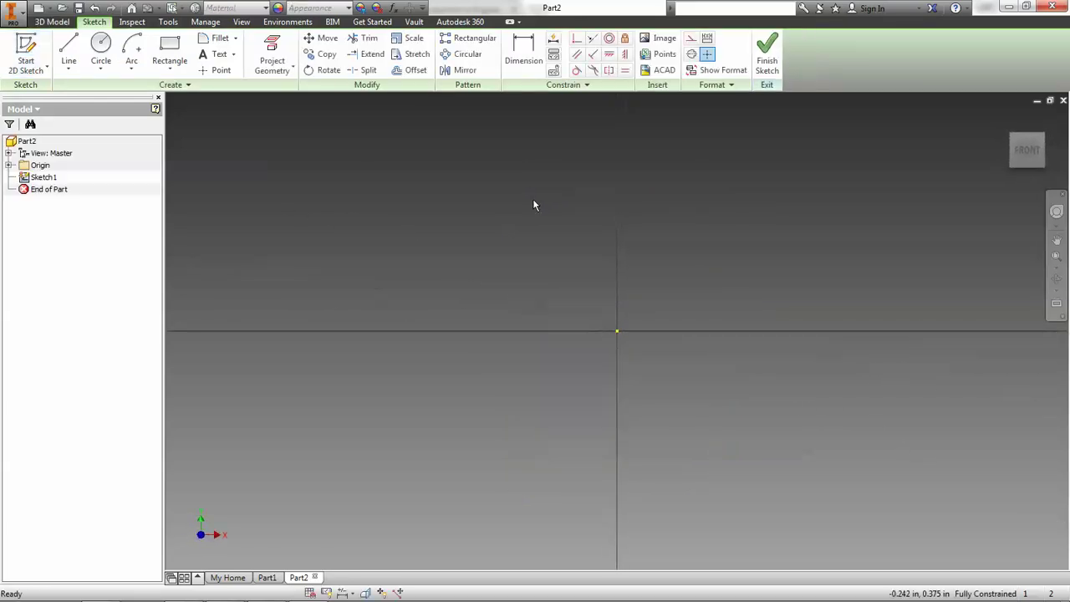
click(68, 52)
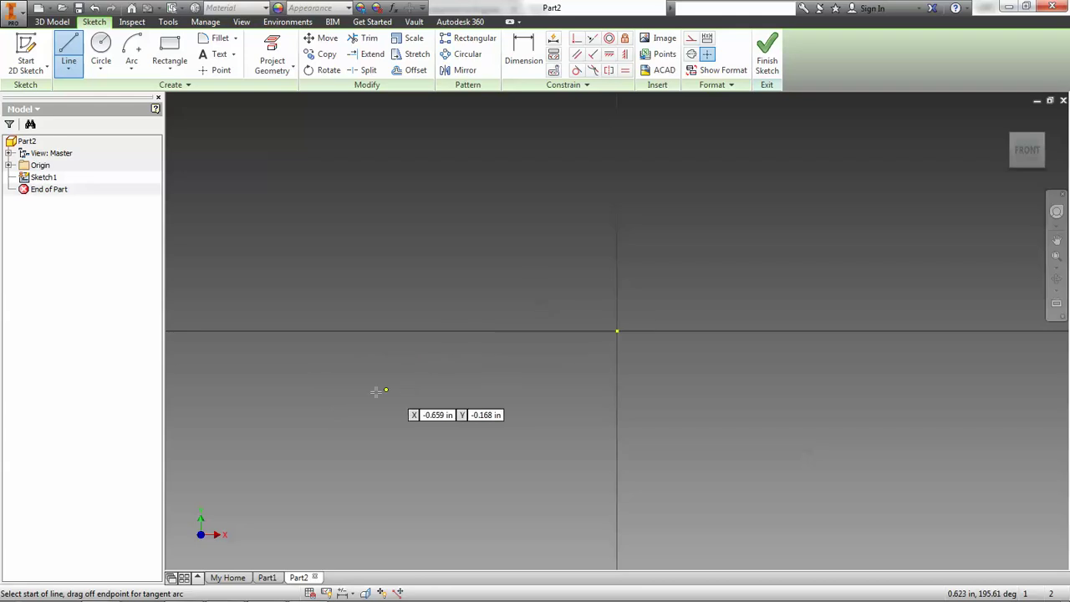
click(325, 420)
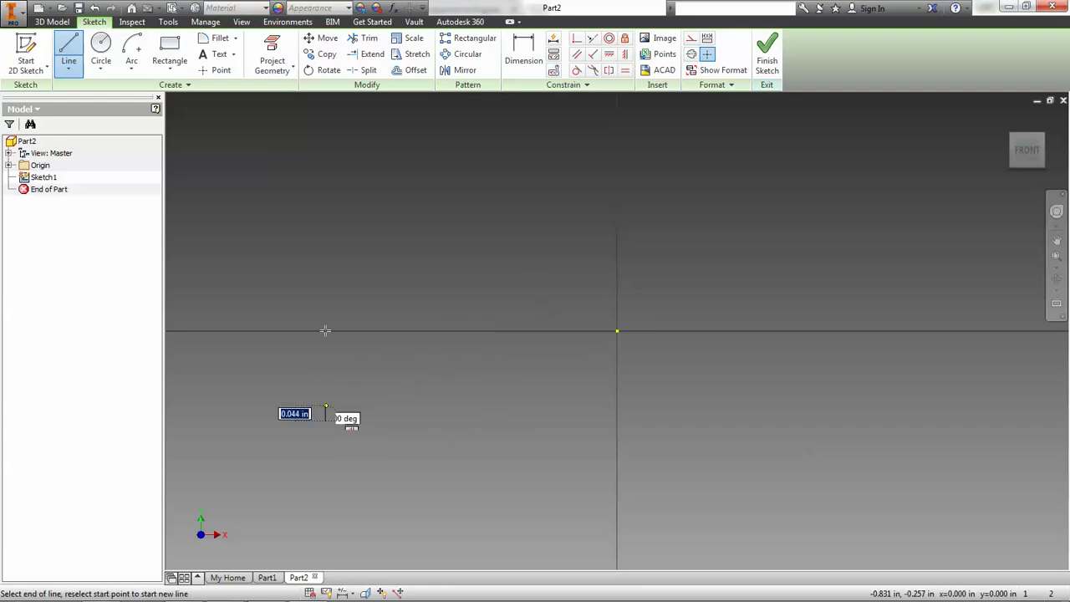
click(325, 248)
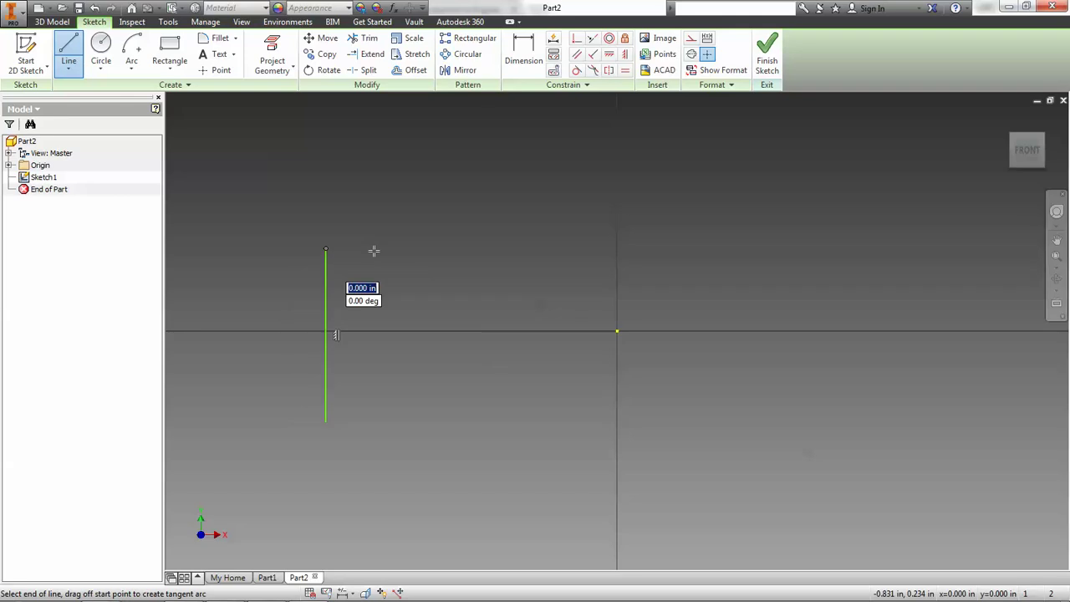
click(448, 248)
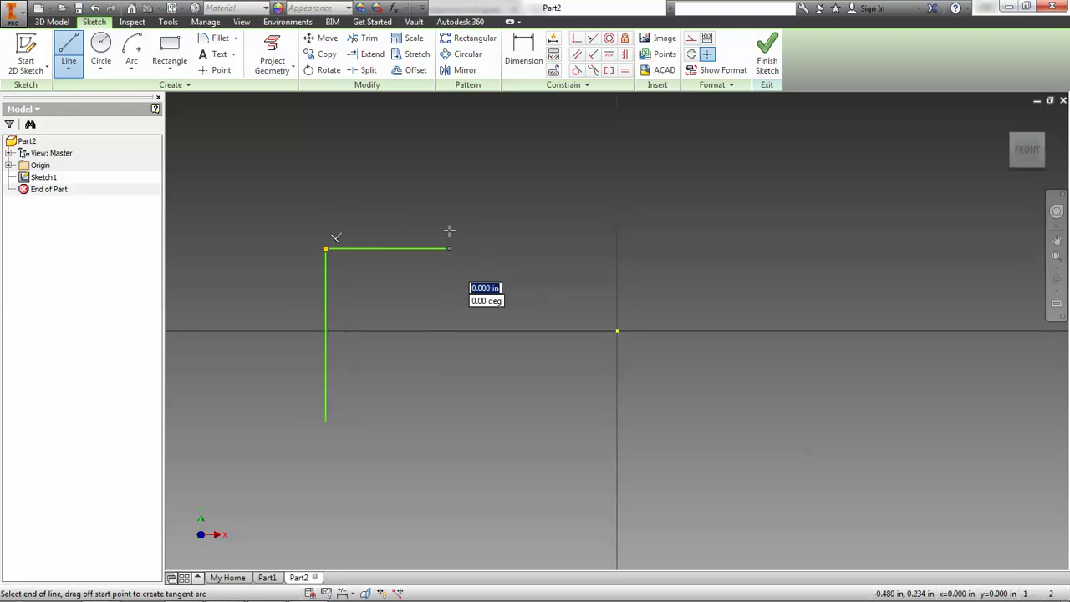
click(450, 144)
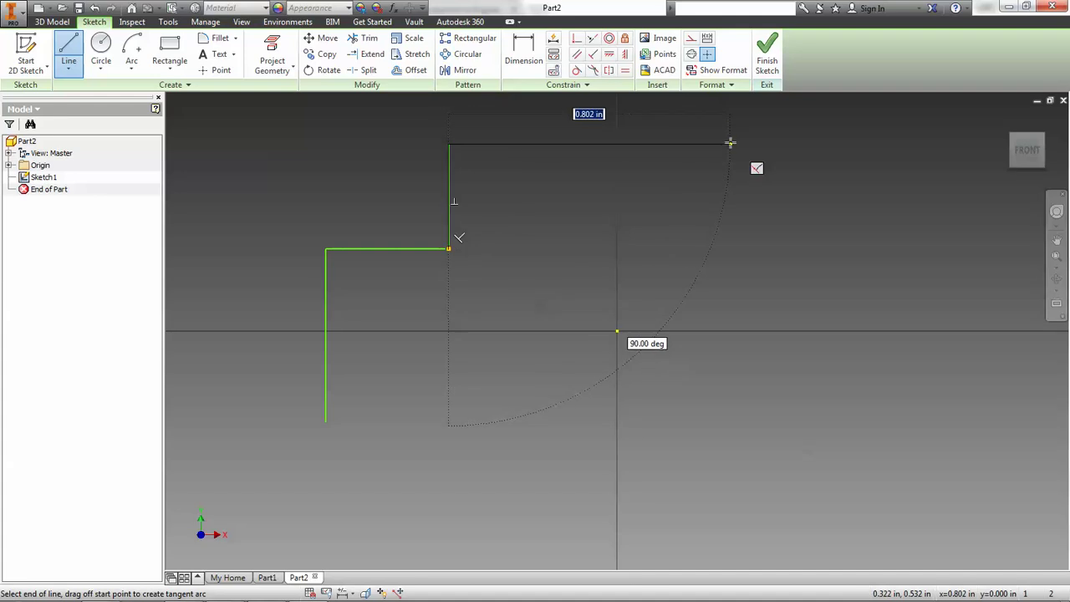
click(729, 145)
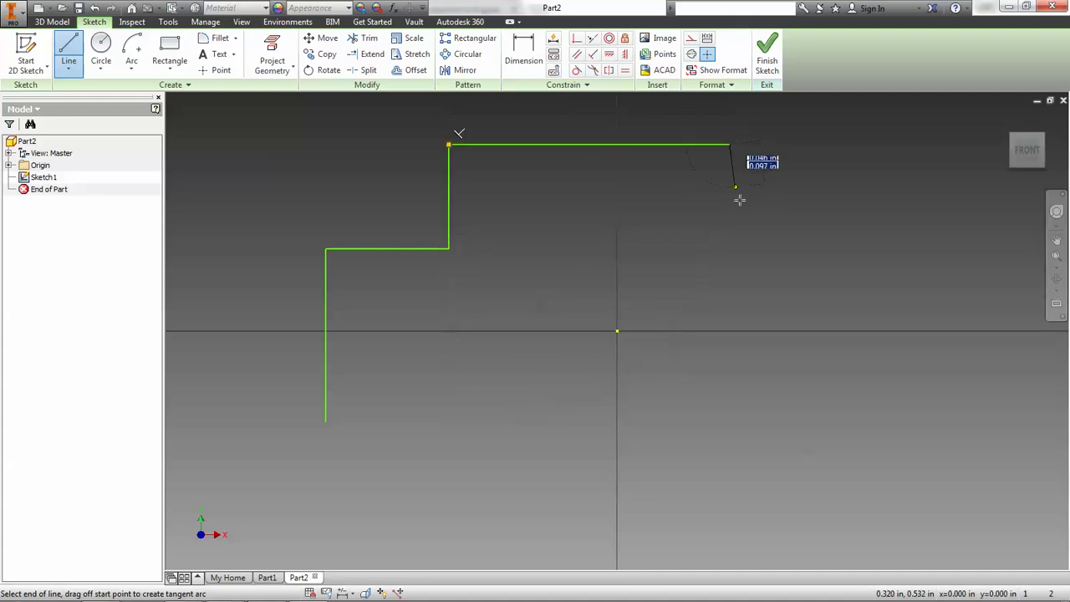
click(728, 247)
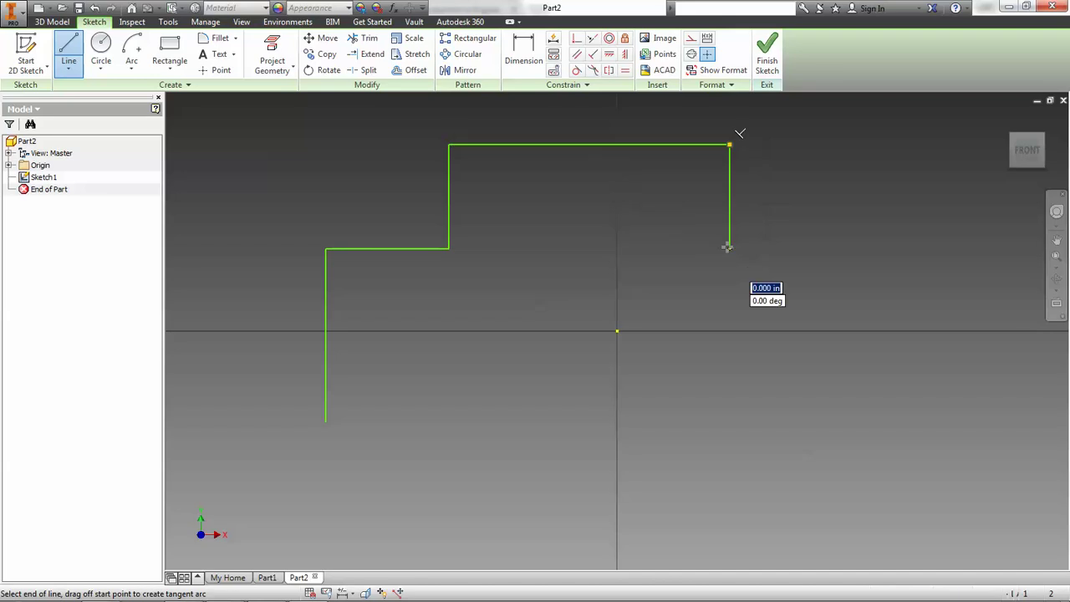
click(843, 247)
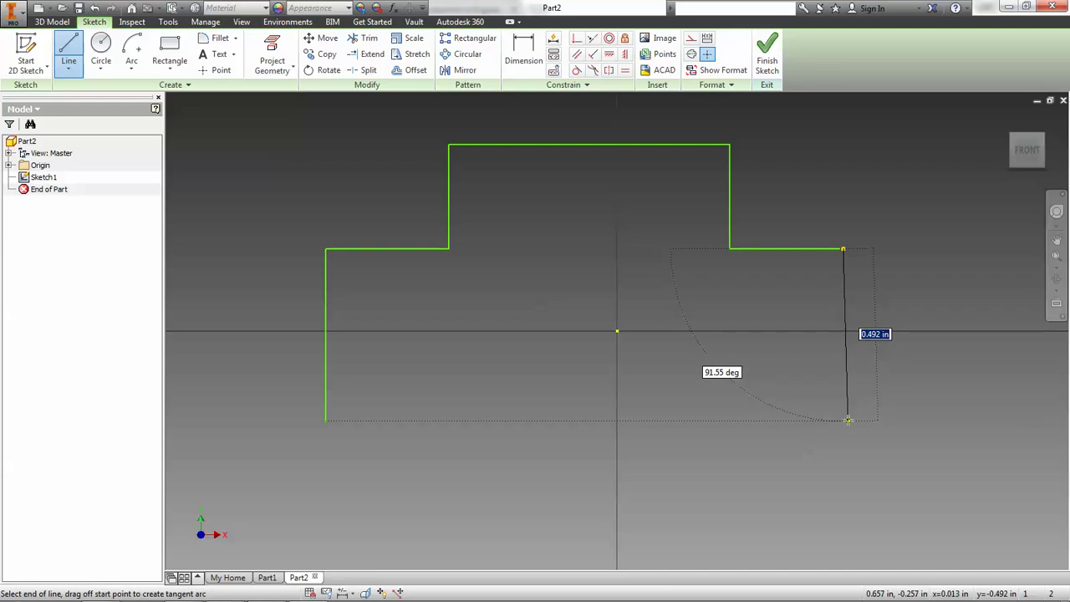
click(844, 420)
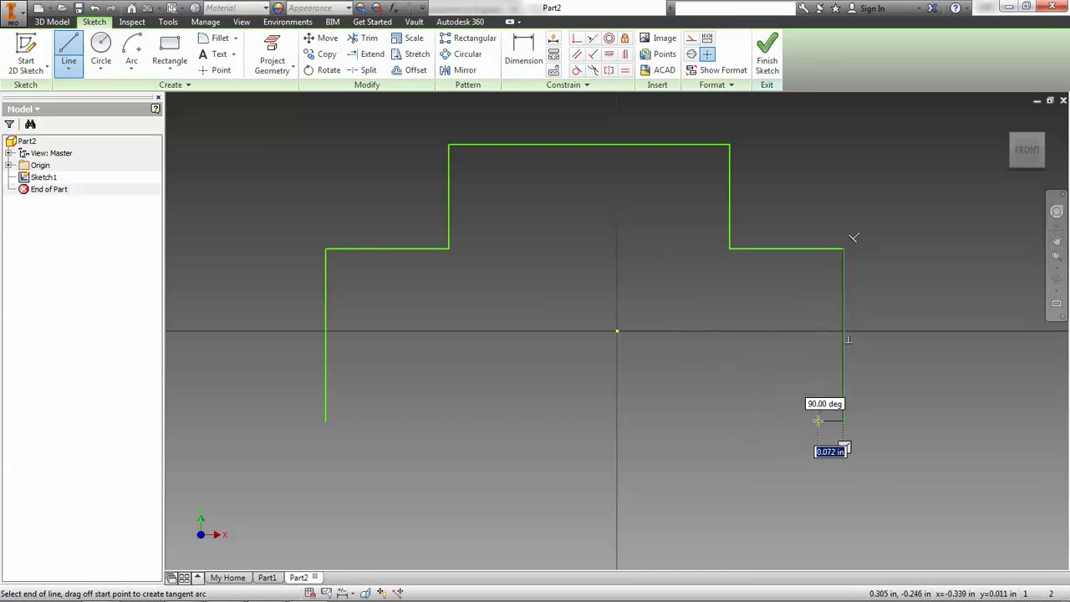
Close the outline along the underside with two feet and a central notch about 1.14 in wide and 0.21 in deep.
click(786, 420)
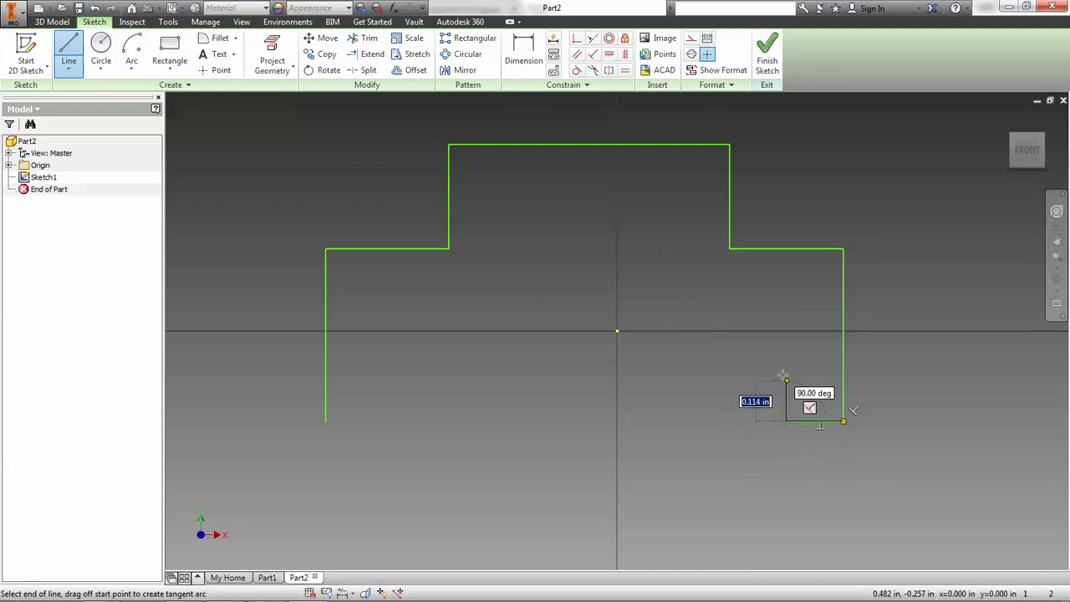
click(786, 347)
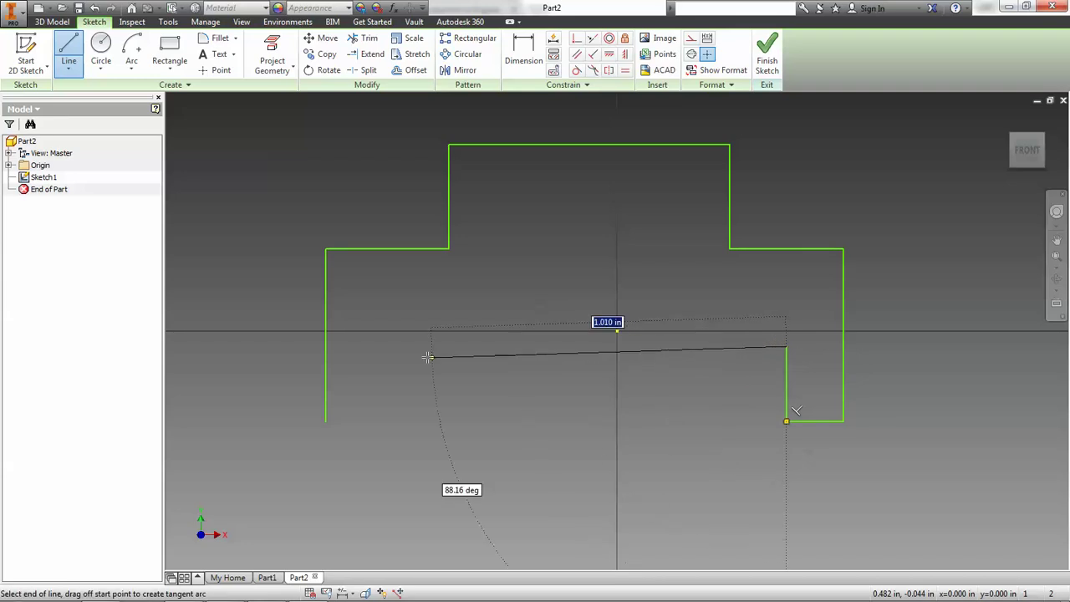
click(386, 345)
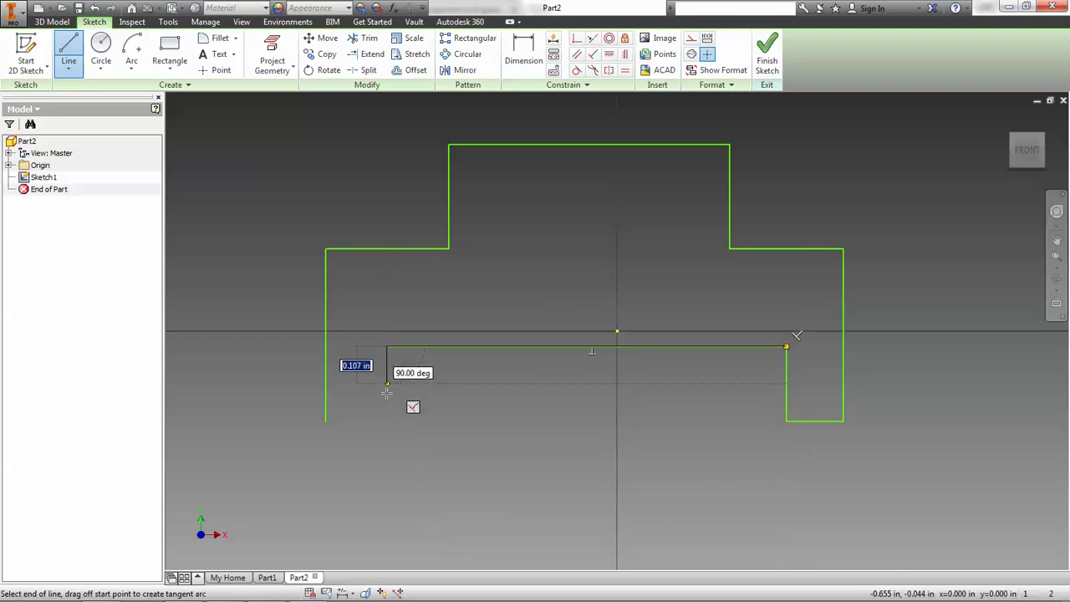
click(386, 421)
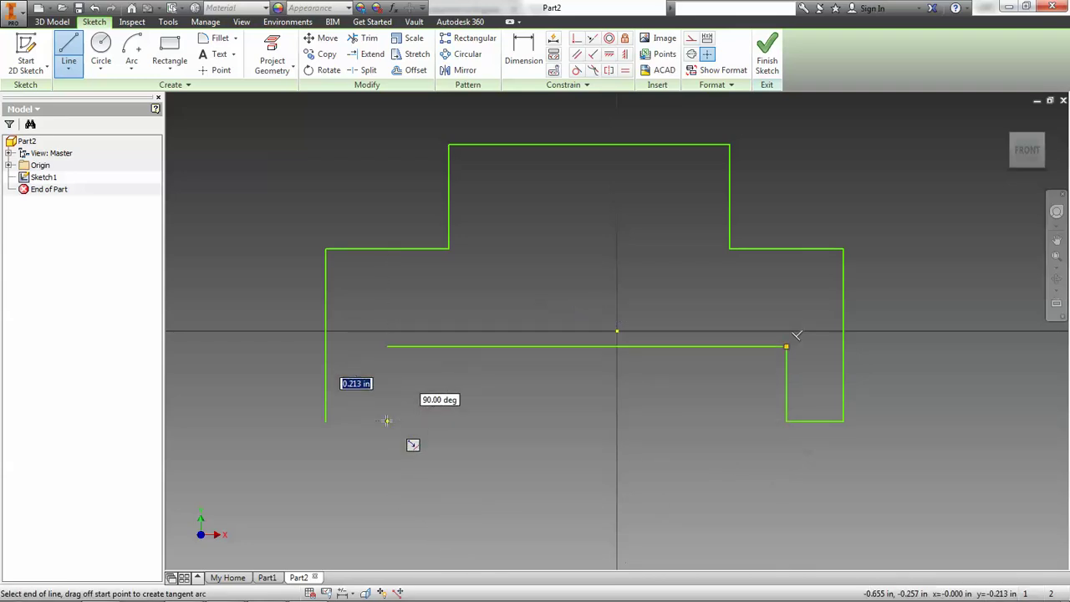
click(325, 421)
right_click(326, 421)
click(396, 422)
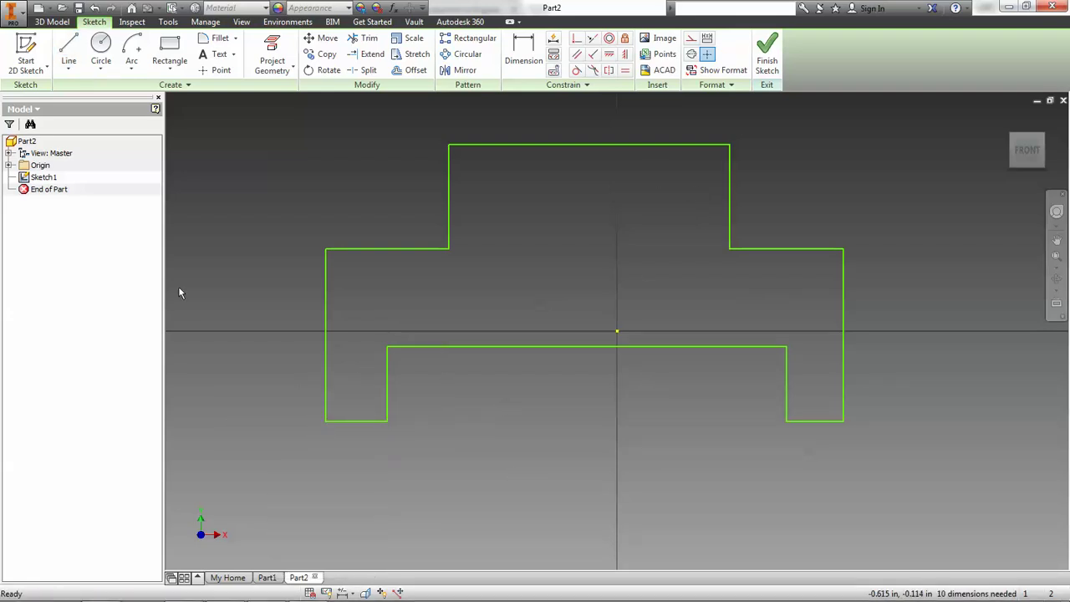
Dimension the profile's left outer edge to 1.5 in.
click(513, 54)
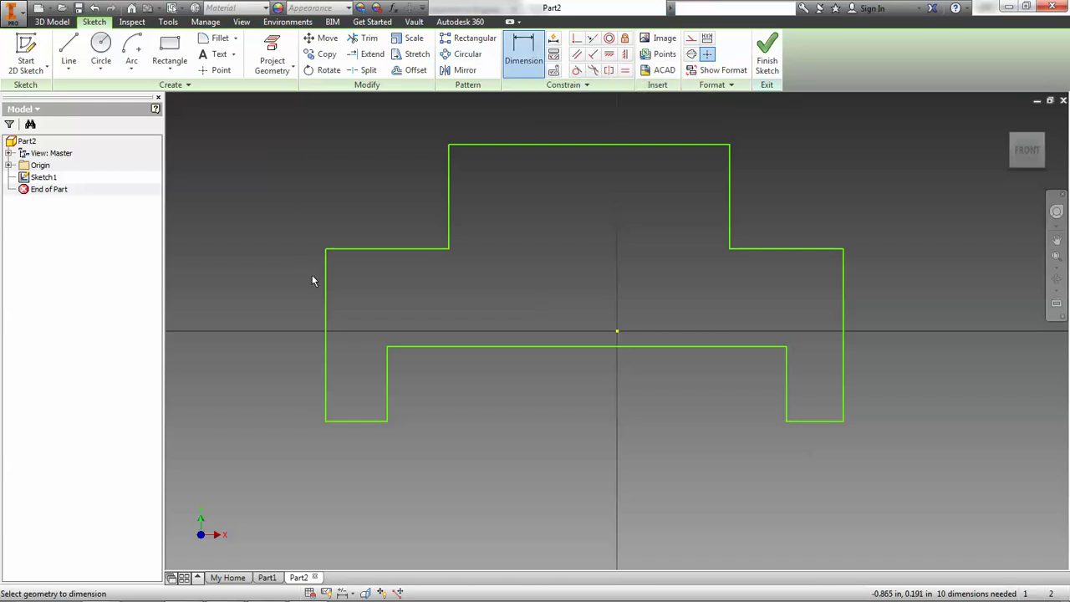
click(327, 283)
click(266, 296)
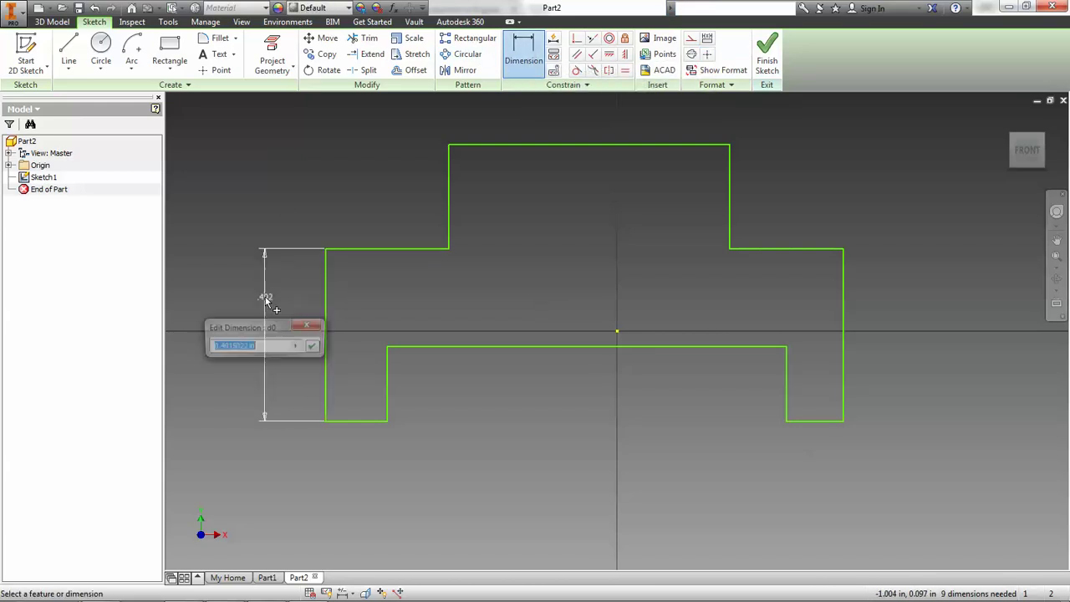
text(1.5)
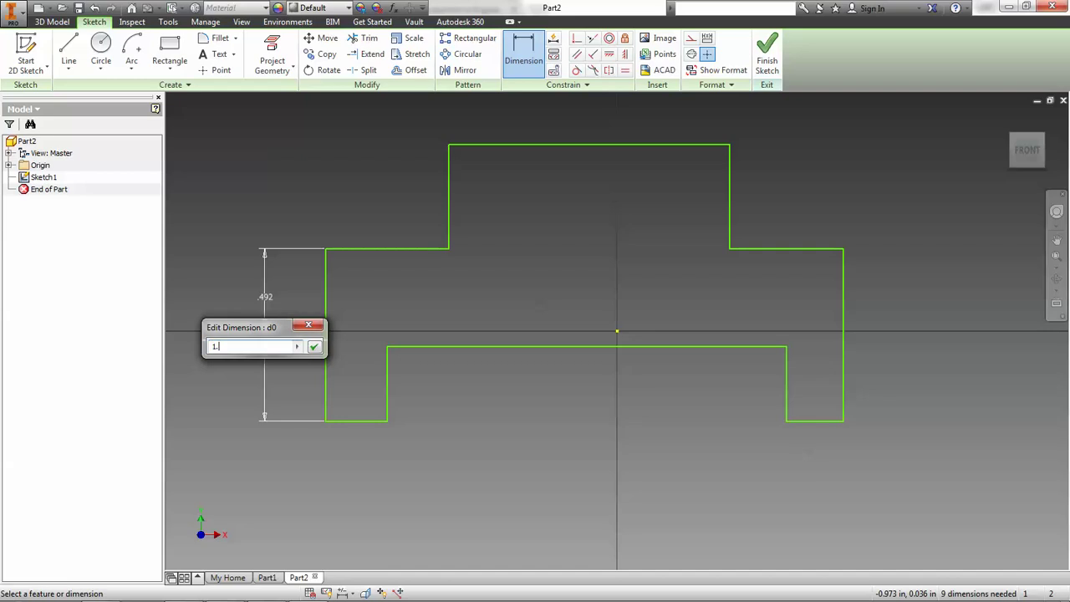
key(Return)
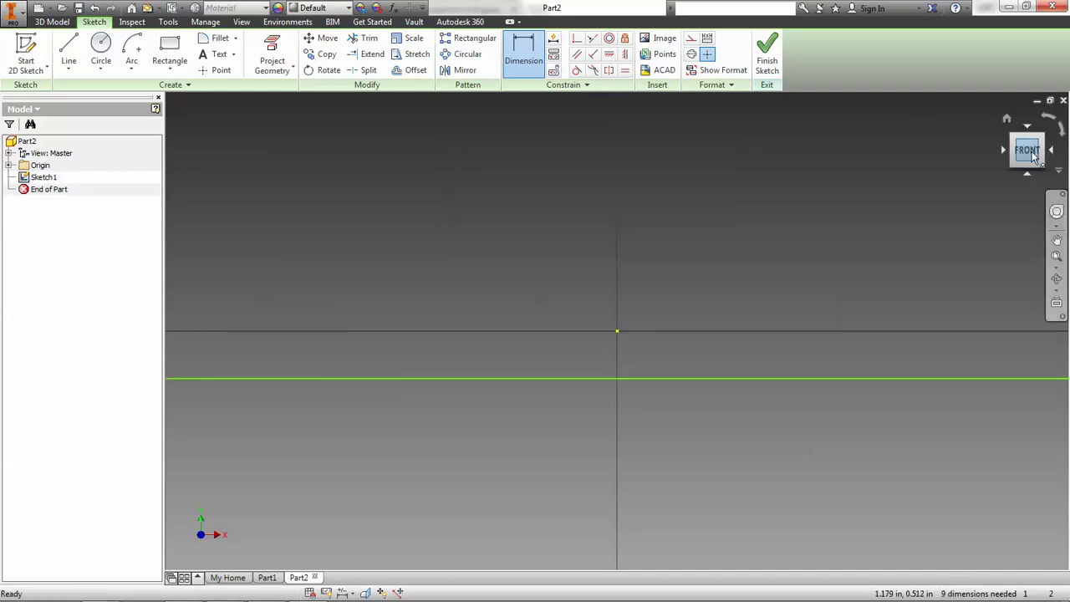
Dimension the left foot's width to 0.5 in and the notch's depth to 0.5 in.
click(1057, 256)
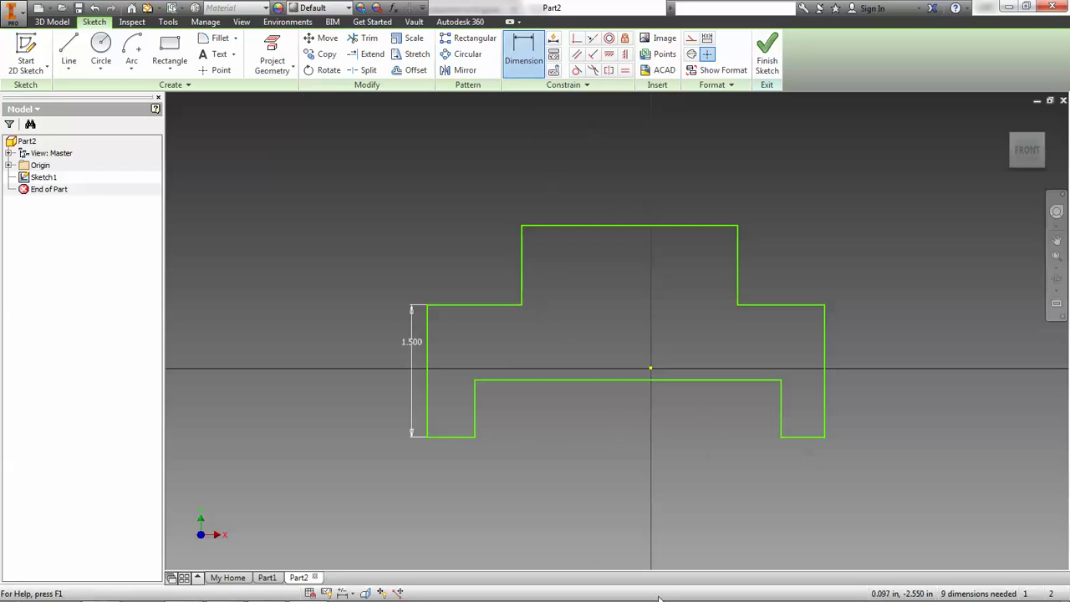
click(448, 436)
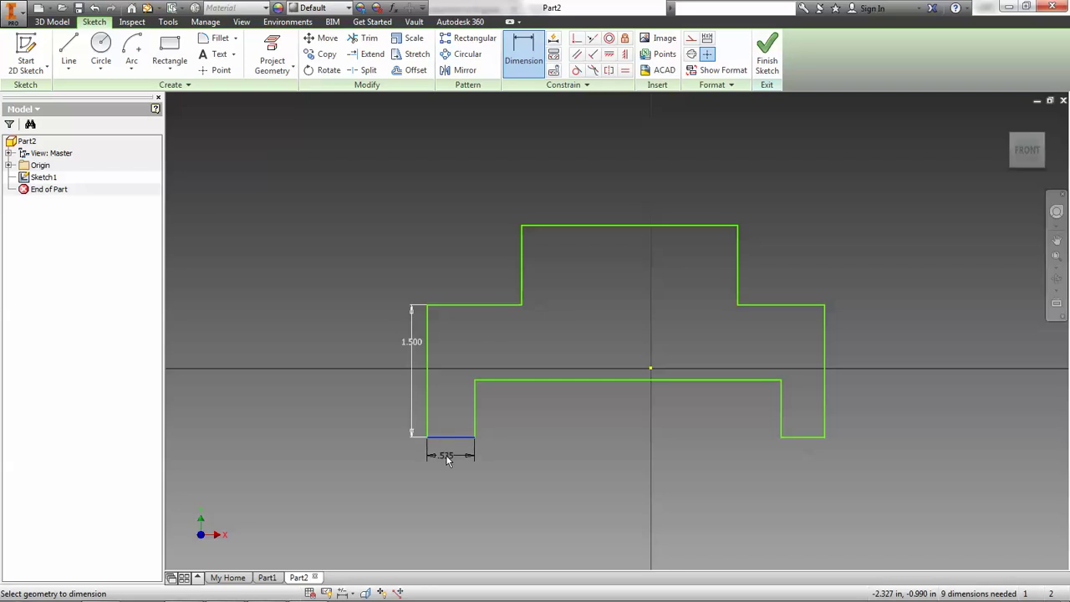
click(447, 458)
text(.5)
key(Return)
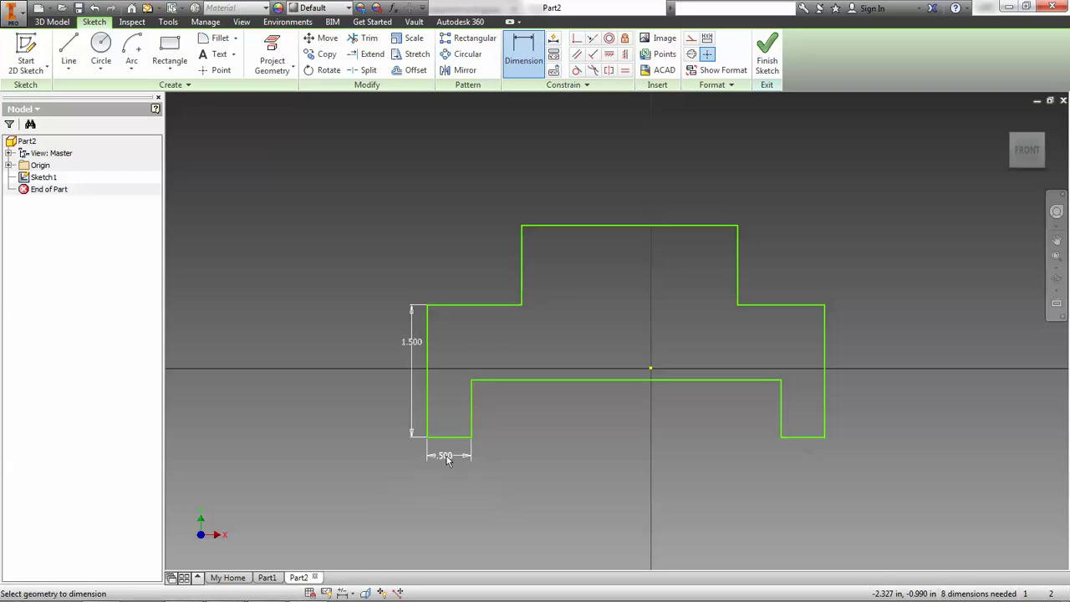
click(481, 409)
click(502, 416)
text(.5)
key(Return)
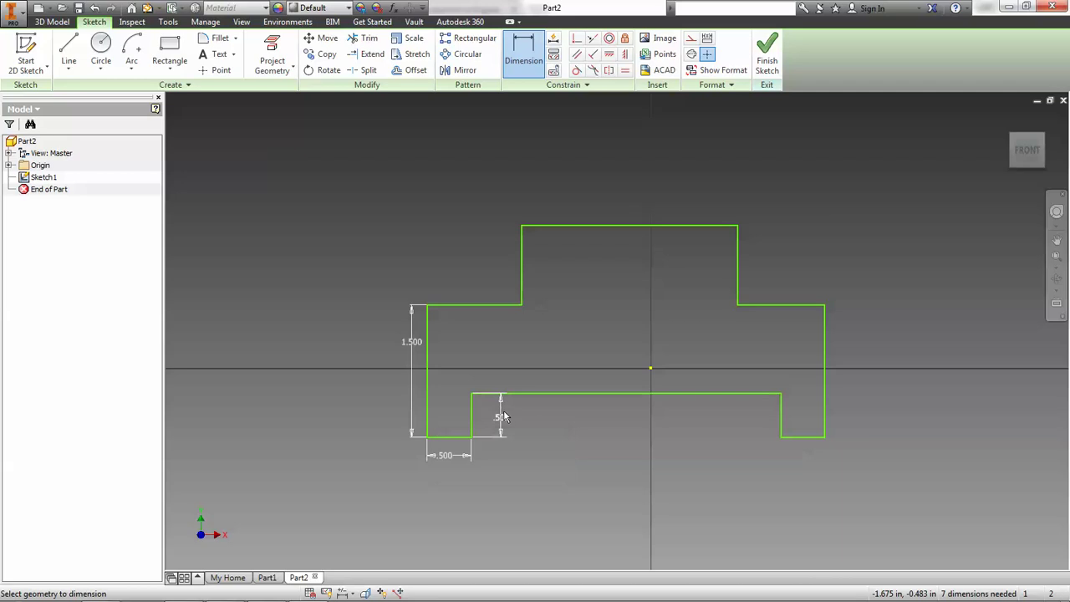
Dimension the right foot's width to 0.5 in.
click(803, 437)
click(802, 452)
text(.5)
key(Return)
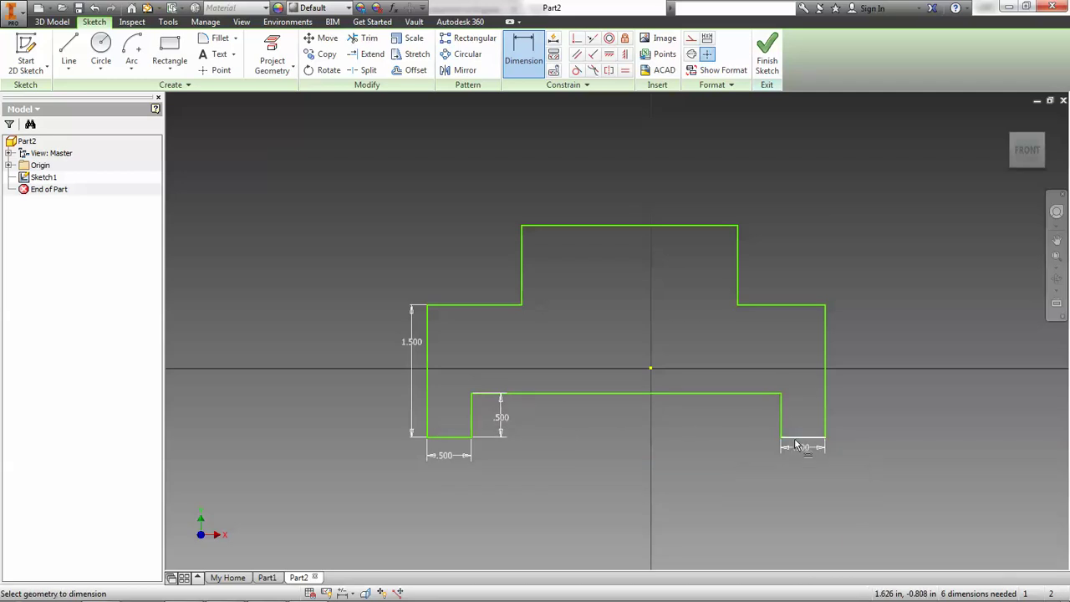
Dimension the overall width between the profile's two outer vertical edges to 4 in.
click(824, 413)
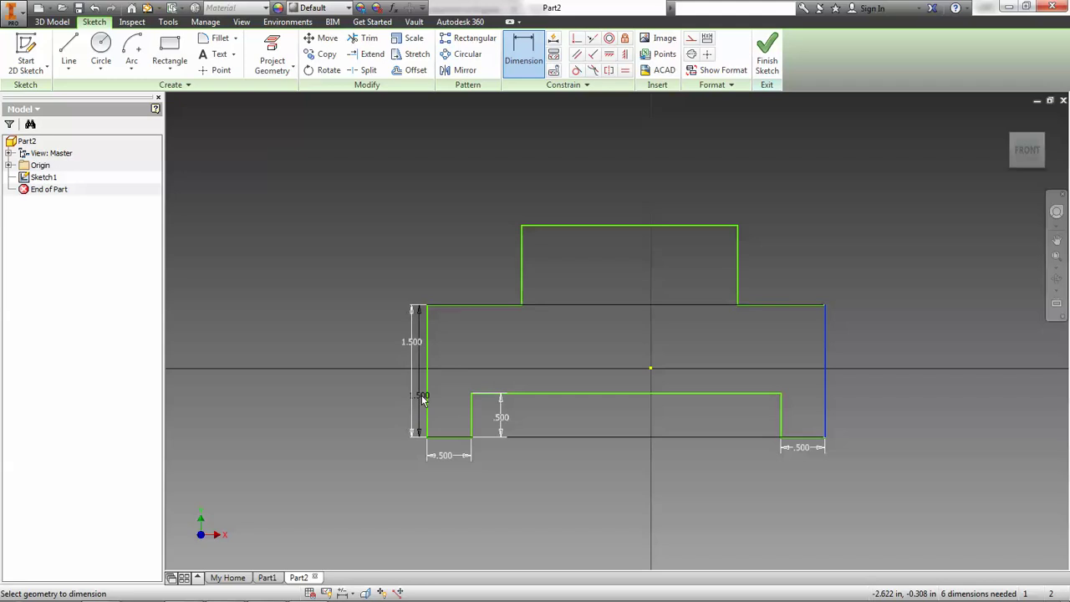
click(426, 400)
click(604, 506)
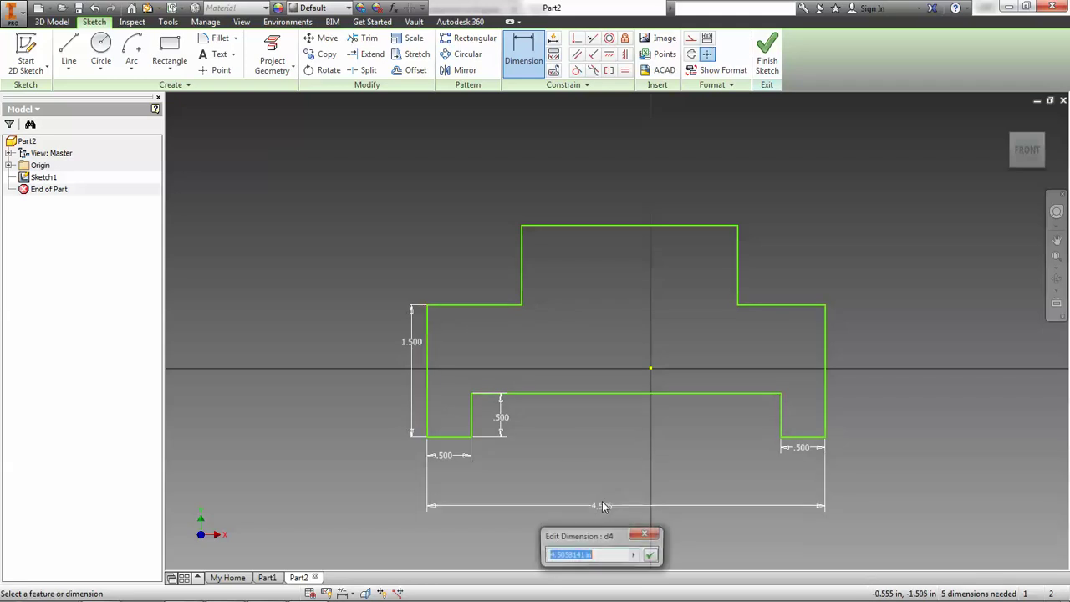
text(4)
key(Return)
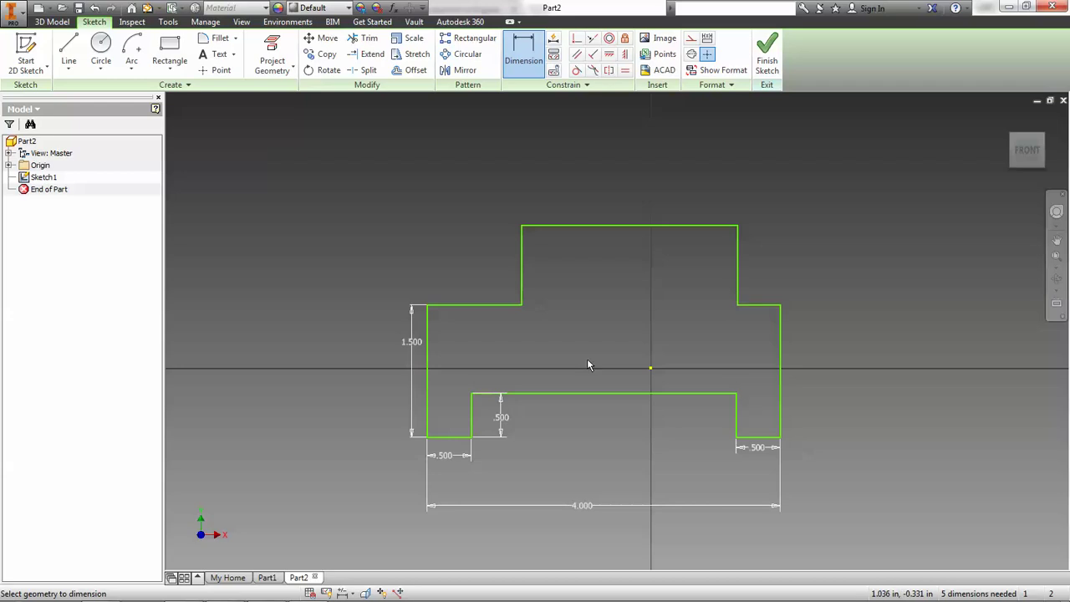
Dimension the left vertical edge of the profile's raised upper section to 1 in.
click(521, 261)
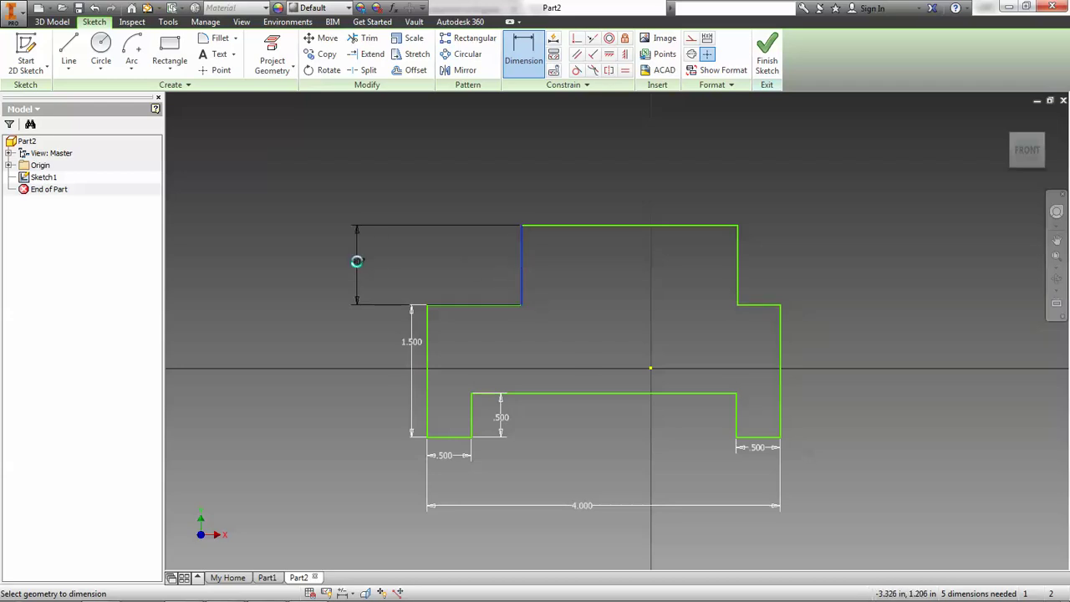
click(357, 262)
text(1)
key(Return)
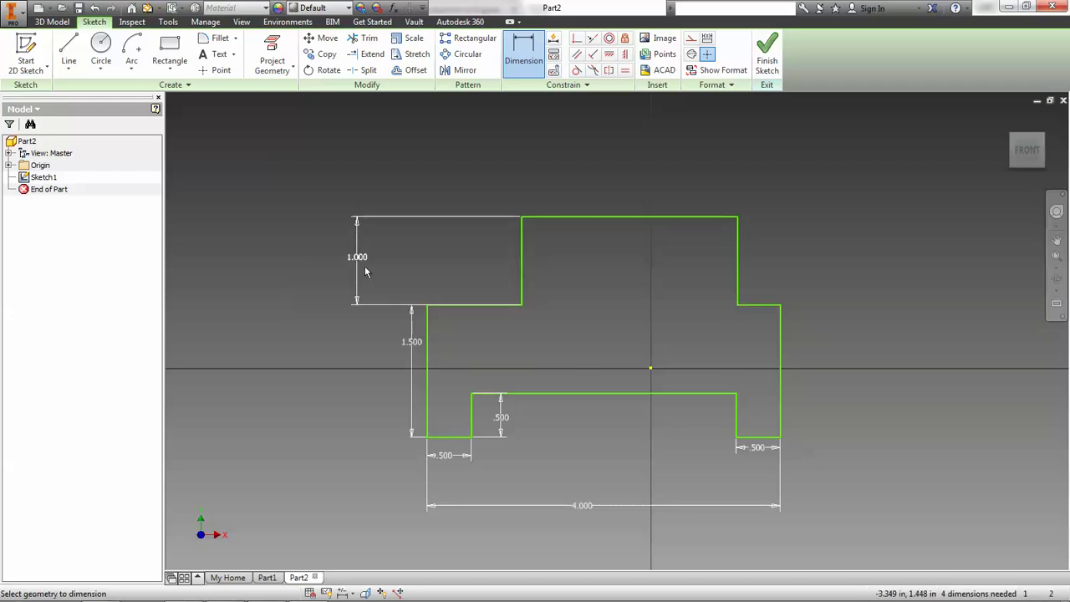
Dimension the top edge of the profile's raised upper section to 2 in.
click(652, 204)
click(647, 161)
text(2)
key(Return)
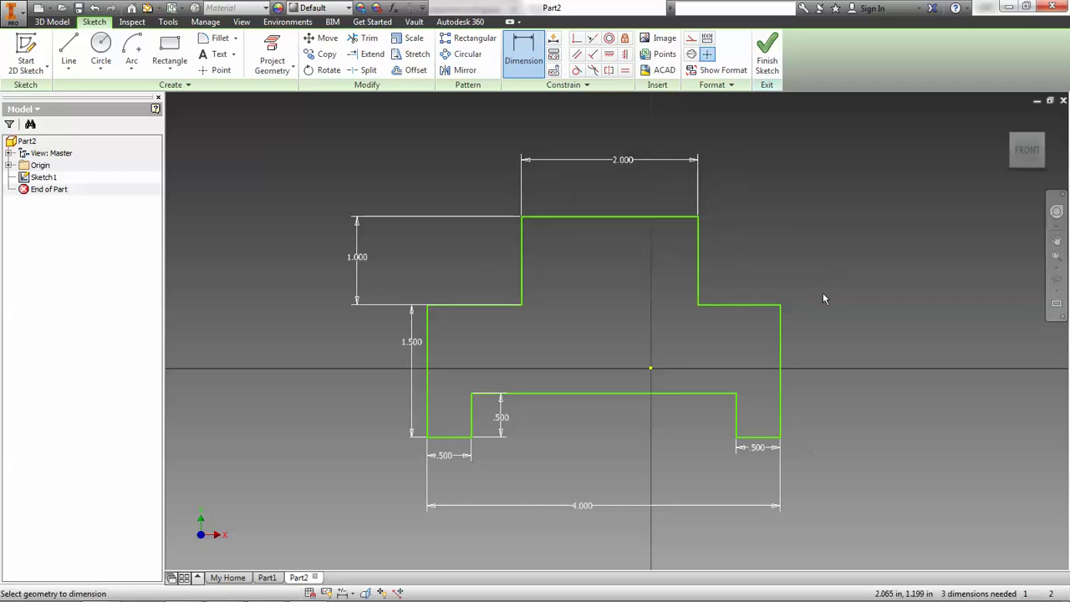
Dimension the right shoulder's horizontal edge to 1 in and finish the profile sketch.
click(755, 305)
click(759, 249)
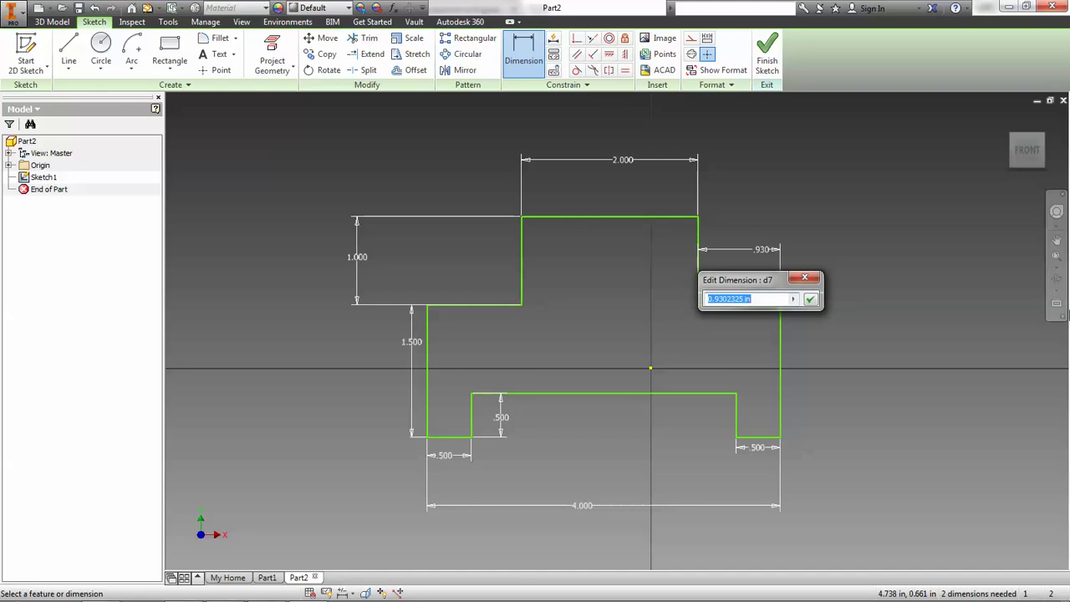
text(1)
key(Return)
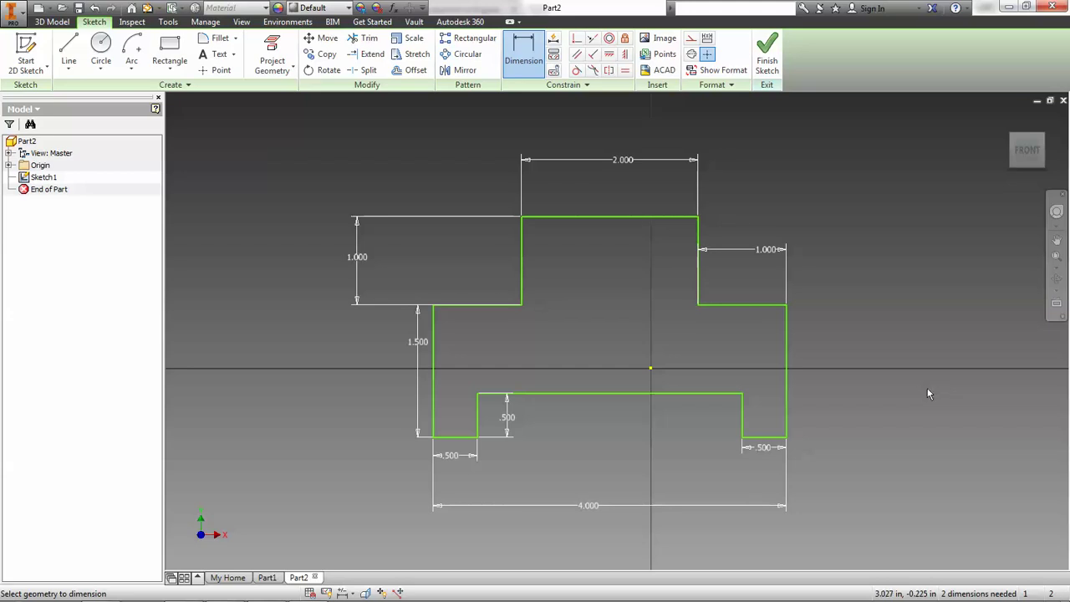
click(767, 51)
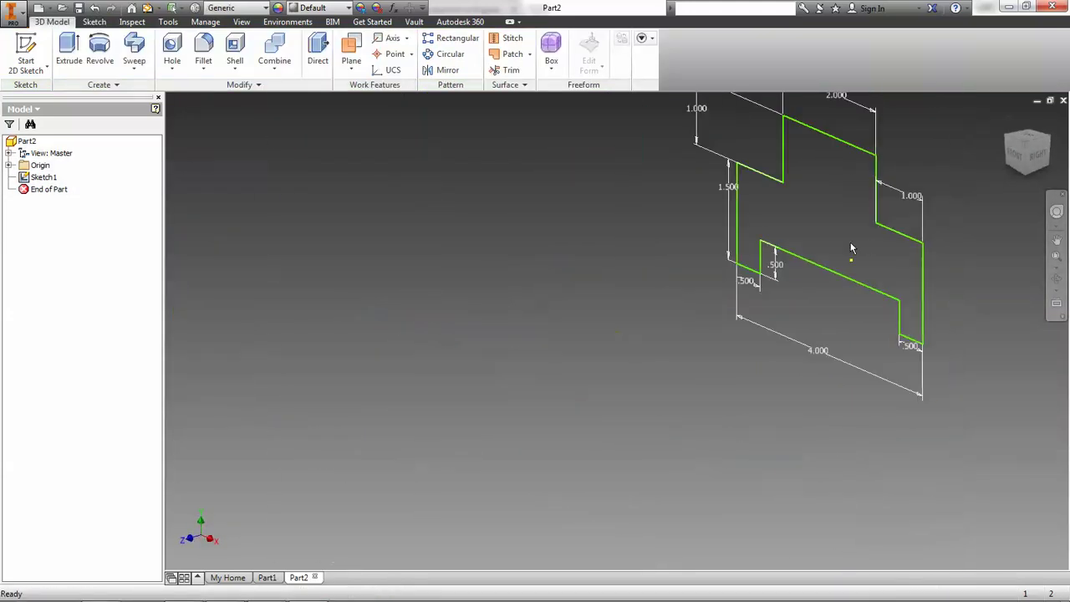
Extrude the front profile to a depth of 2.5 in.
key(e)
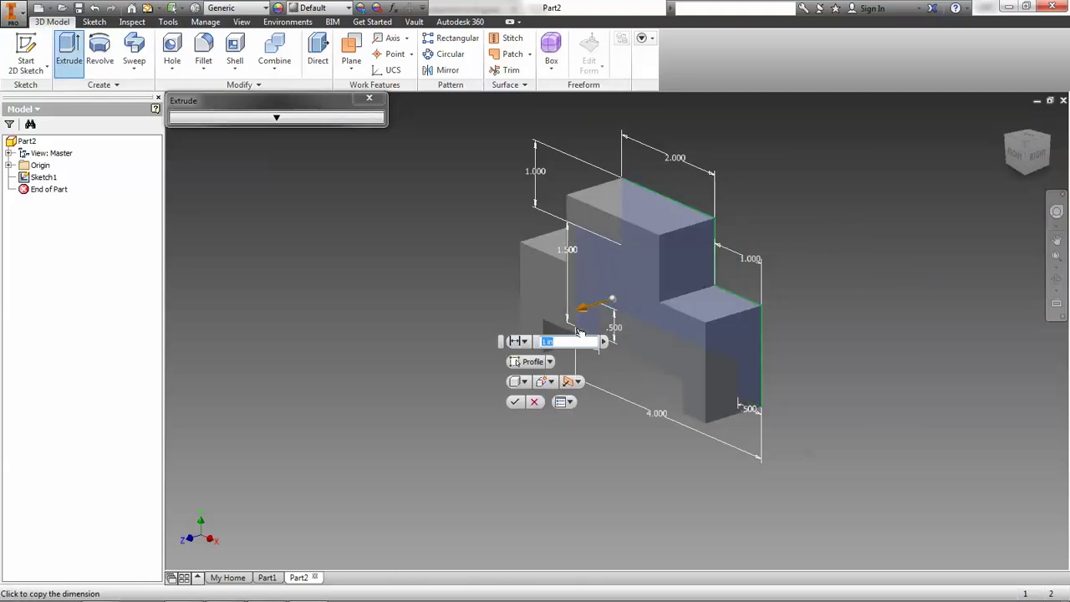
mouse_move(577, 331)
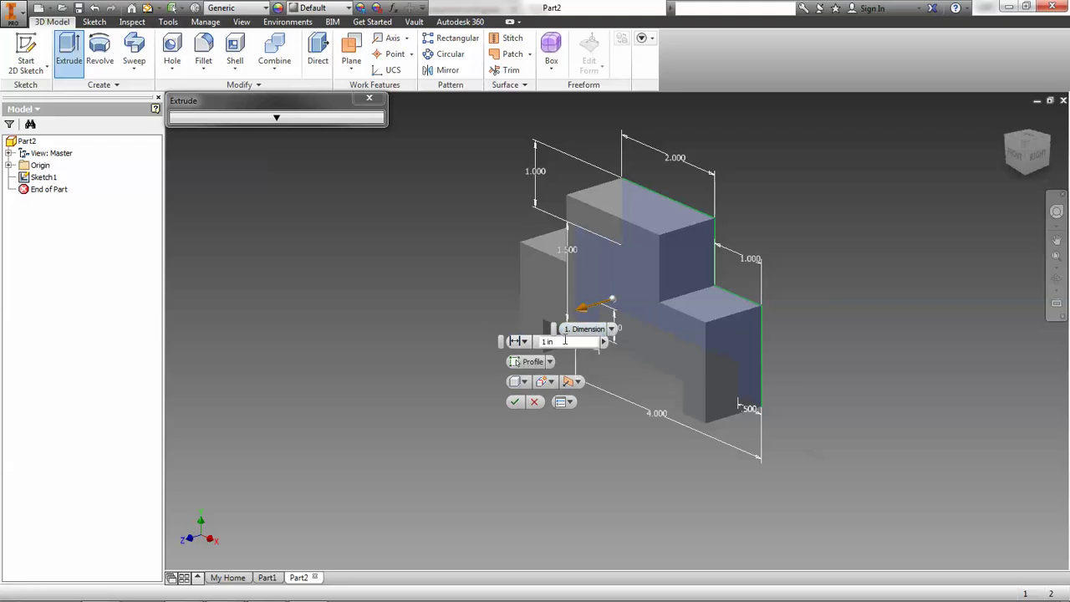
key(BackSpace)
key(BackSpace)
key(BackSpace)
key(BackSpace)
text(2.5)
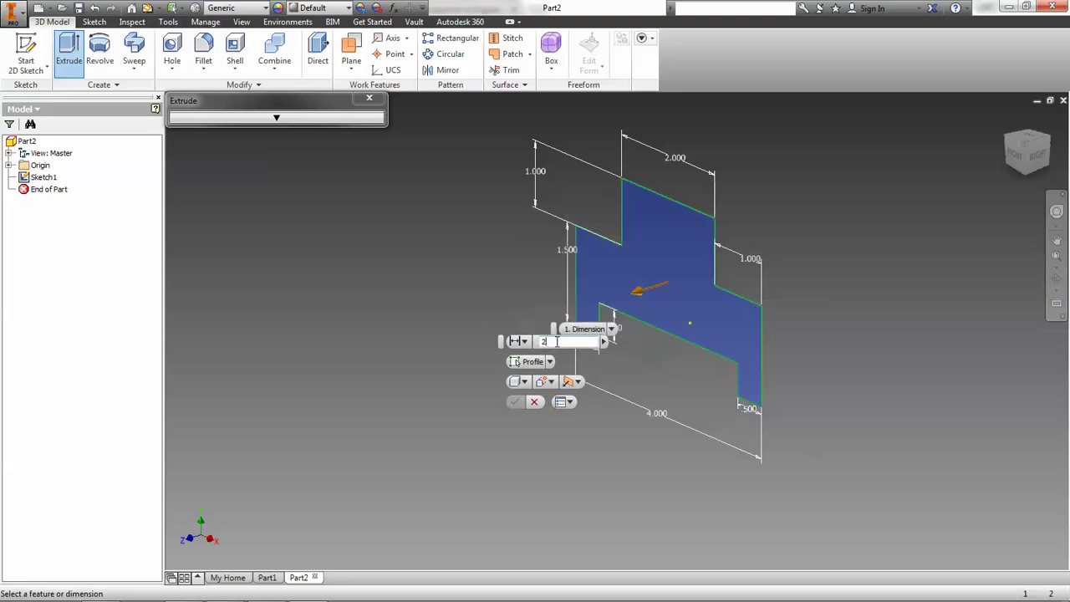
key(Return)
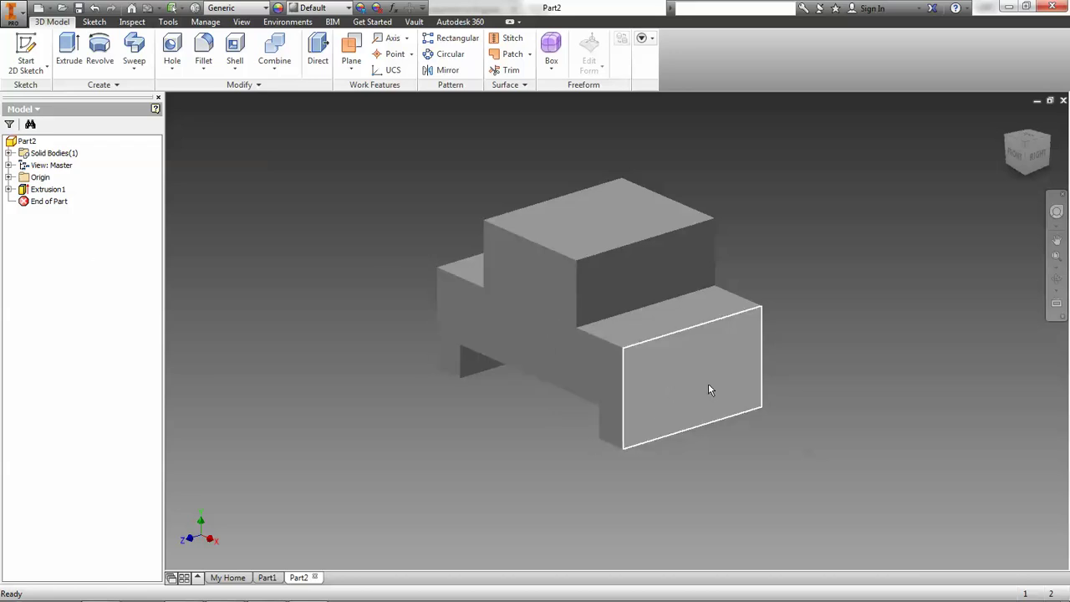
Create a new sketch on the solid's lower right end face.
click(41, 50)
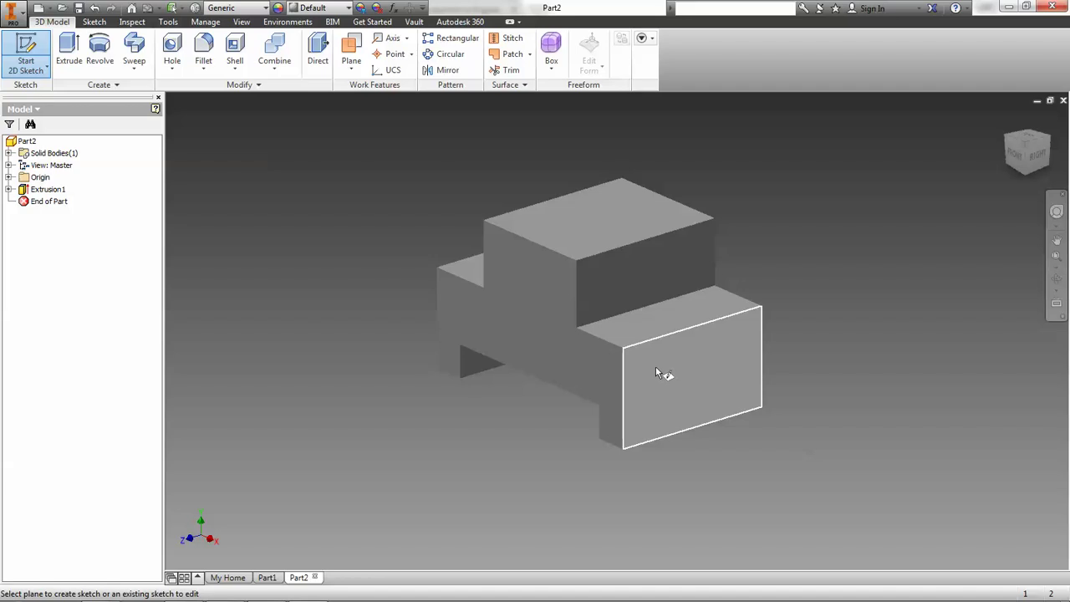
key(Escape)
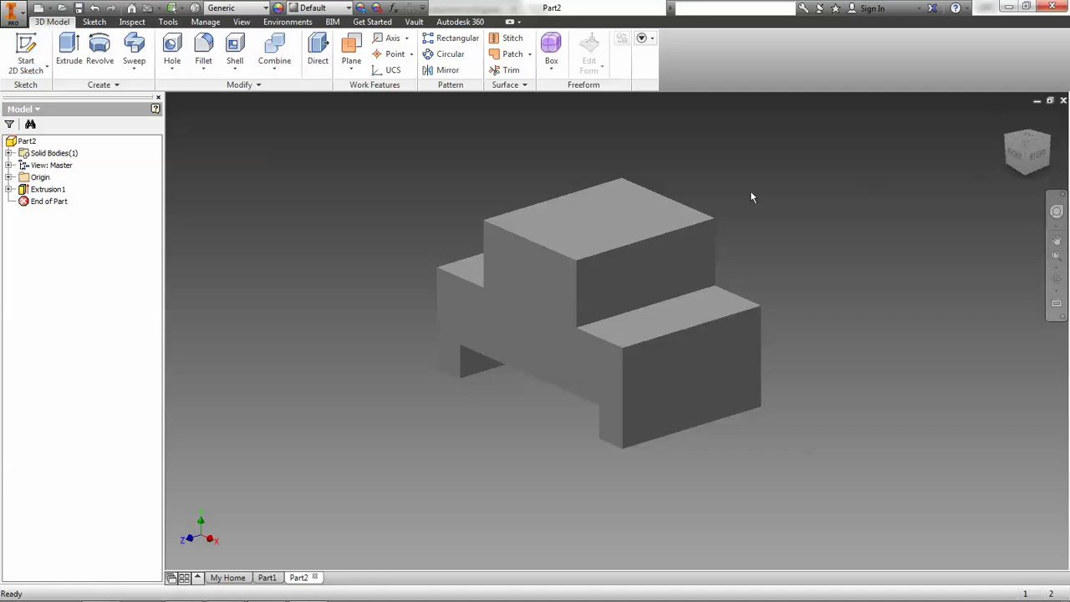
click(673, 367)
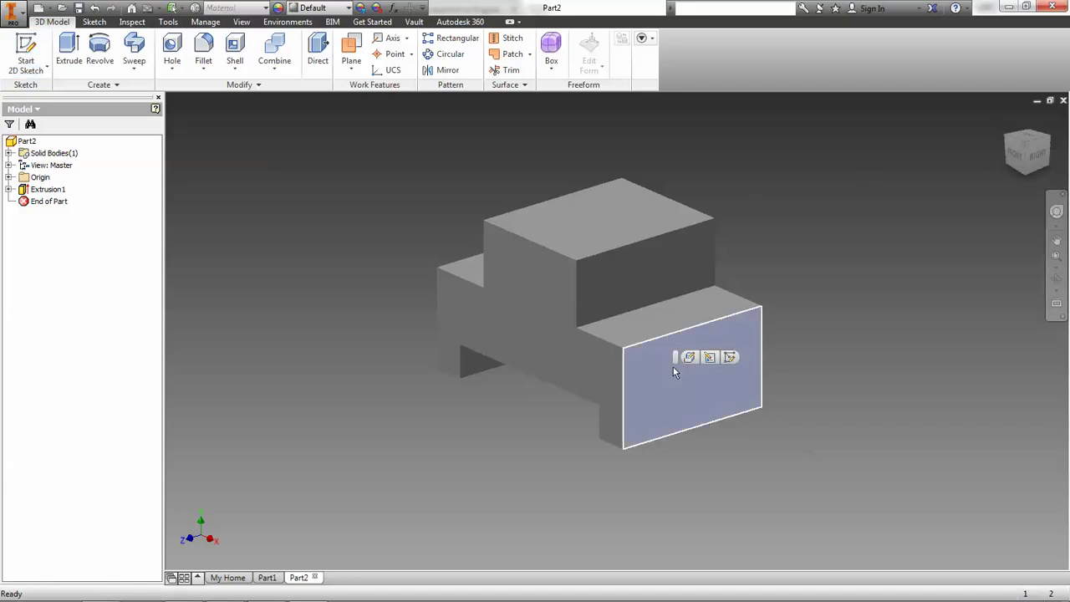
click(730, 357)
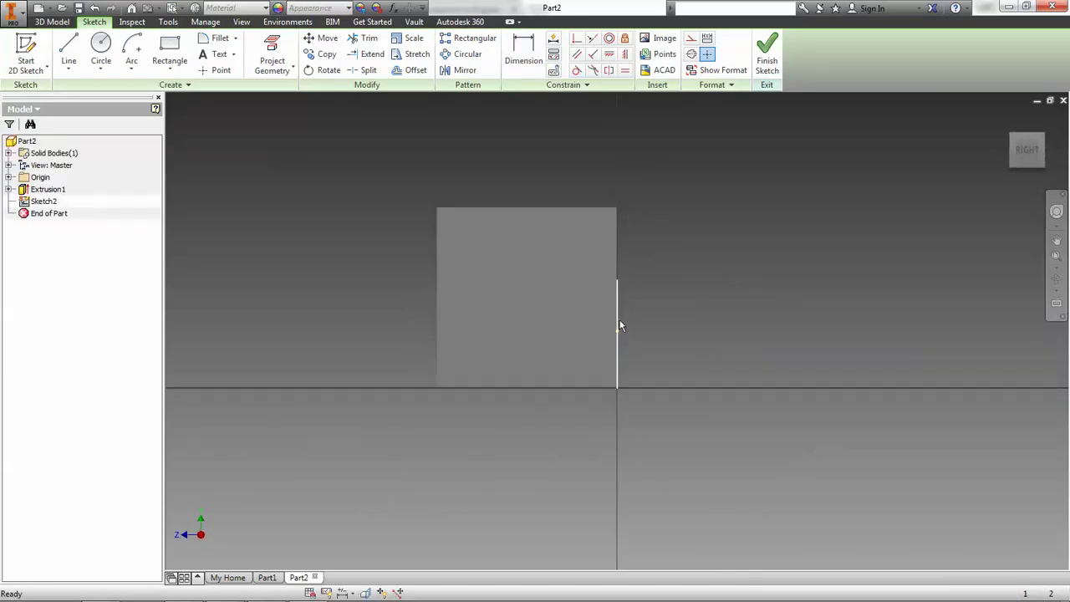
Project the outline of the right end face into the sketch.
scroll(554, 311, down, 3)
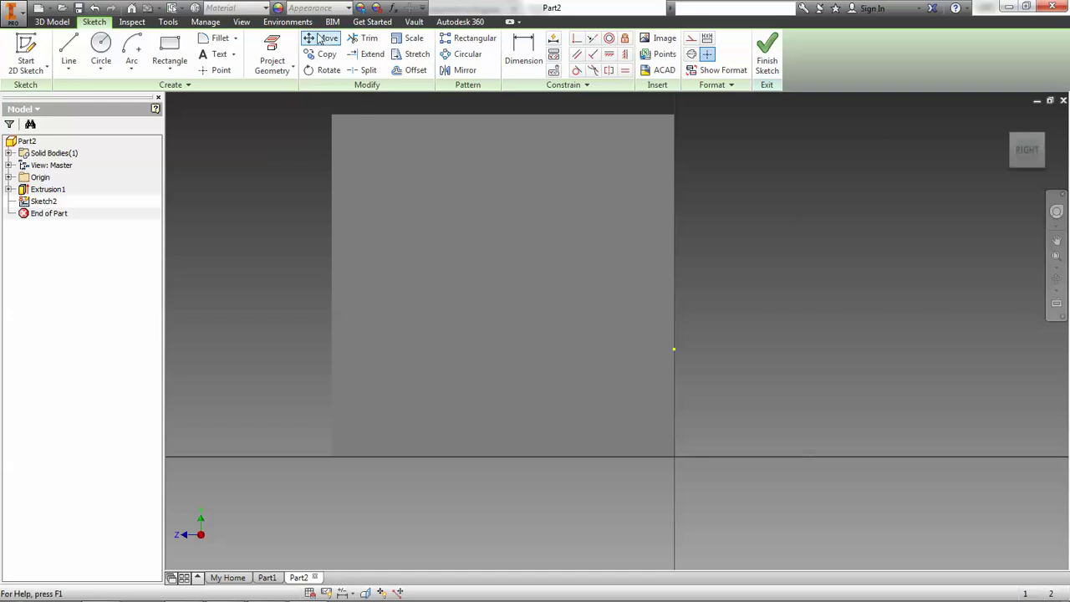
click(272, 50)
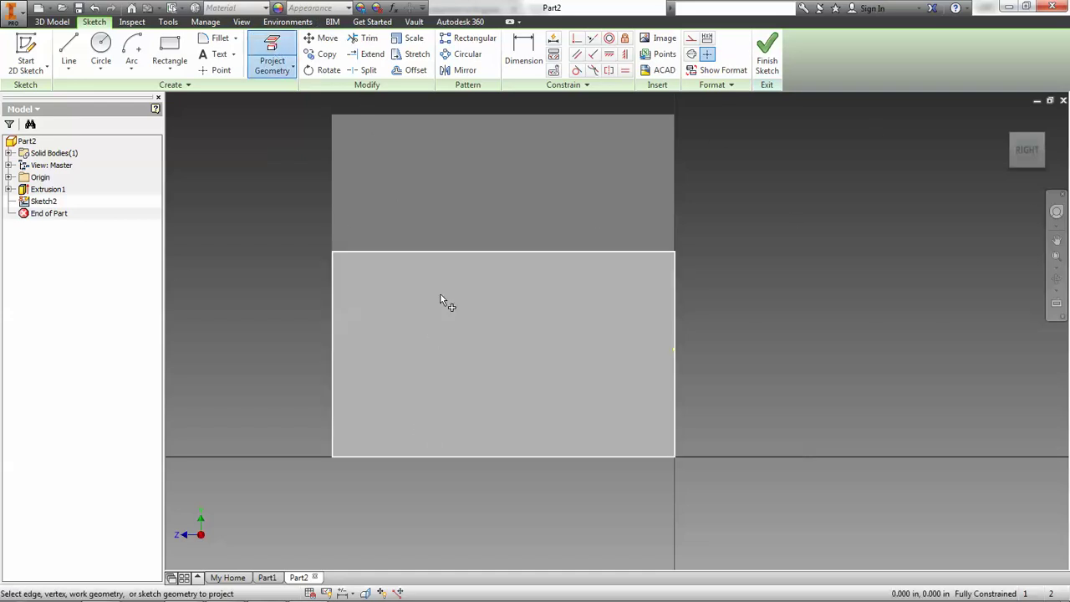
click(446, 268)
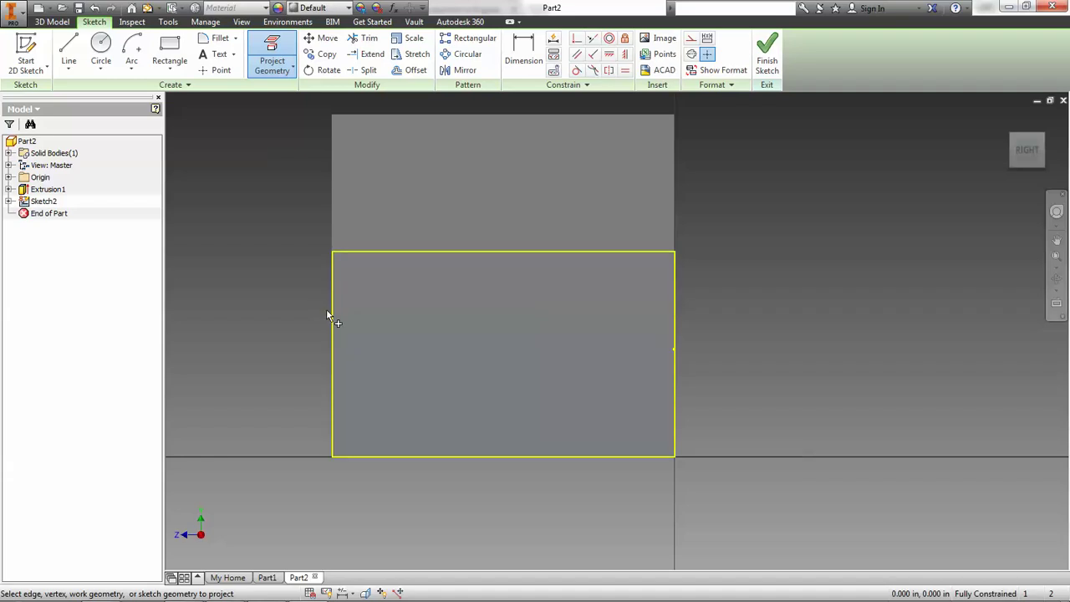
key(Escape)
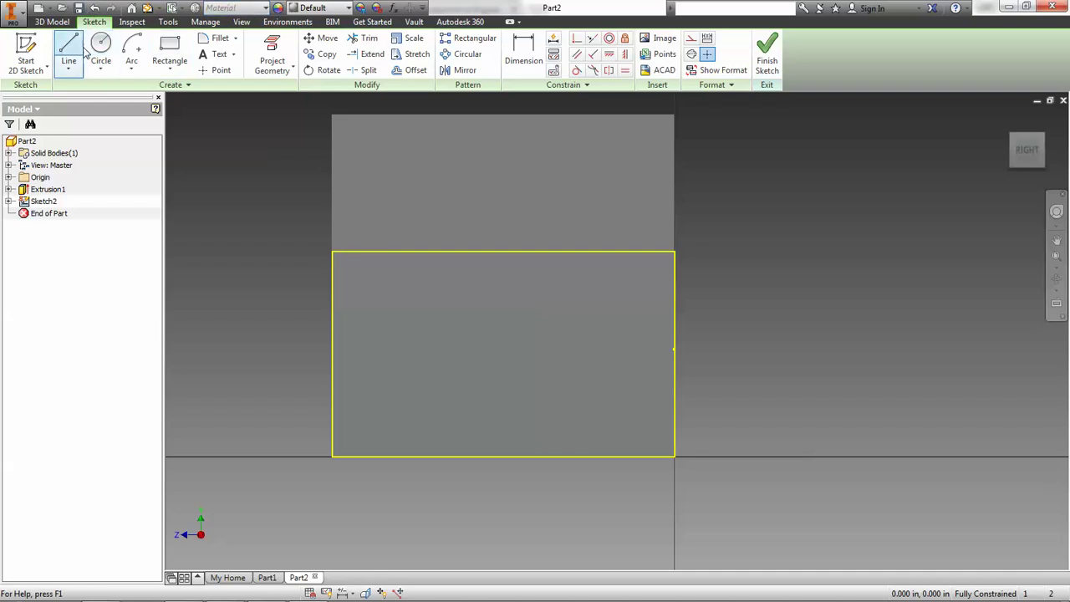
Sketch a horizontal rectangle about 1.3 in wide and 0.2 in high inside the right end face.
click(164, 50)
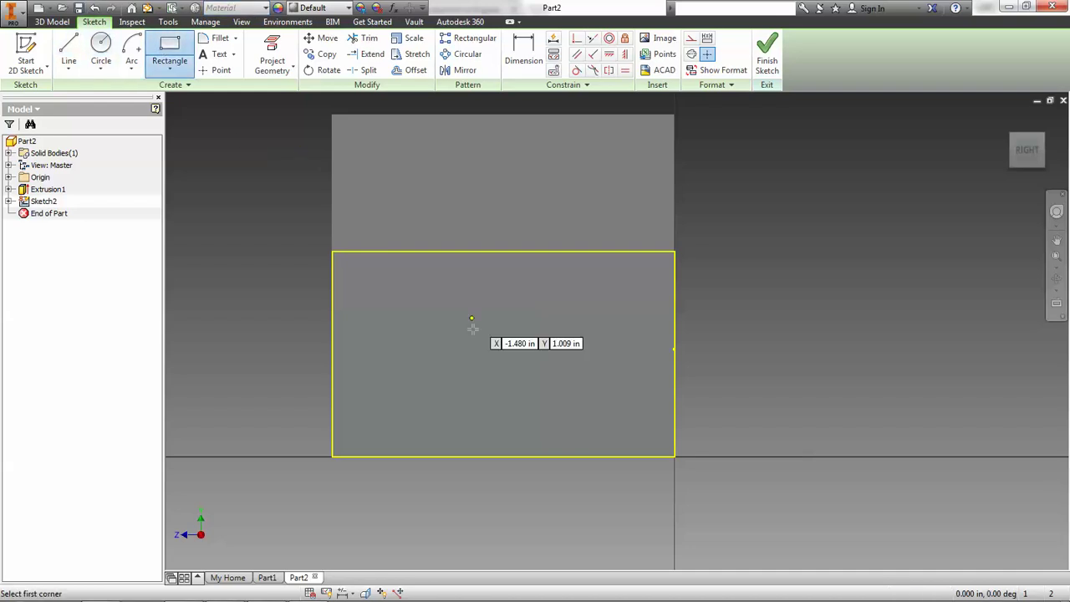
click(390, 313)
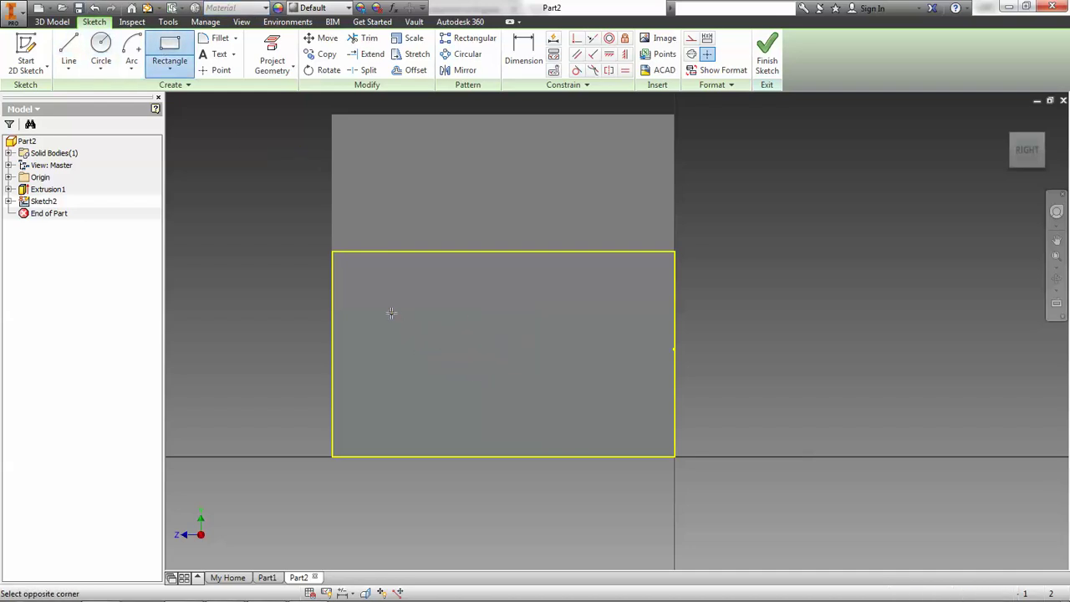
click(571, 340)
right_click(574, 334)
key(Escape)
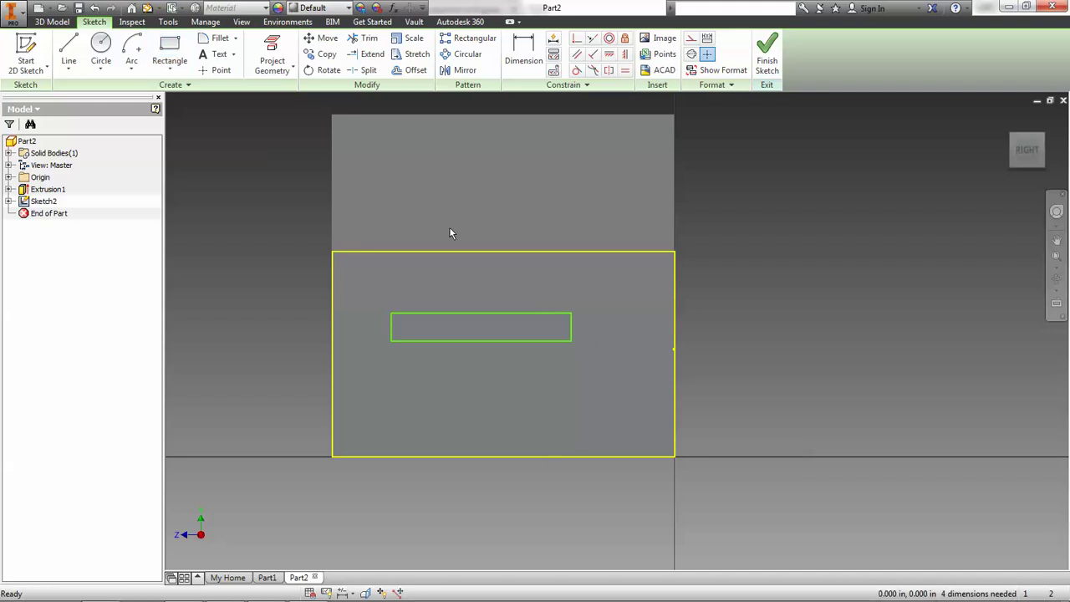
Dimension the distance from the face's top edge to the rectangle's top edge to 0.75 in.
click(523, 52)
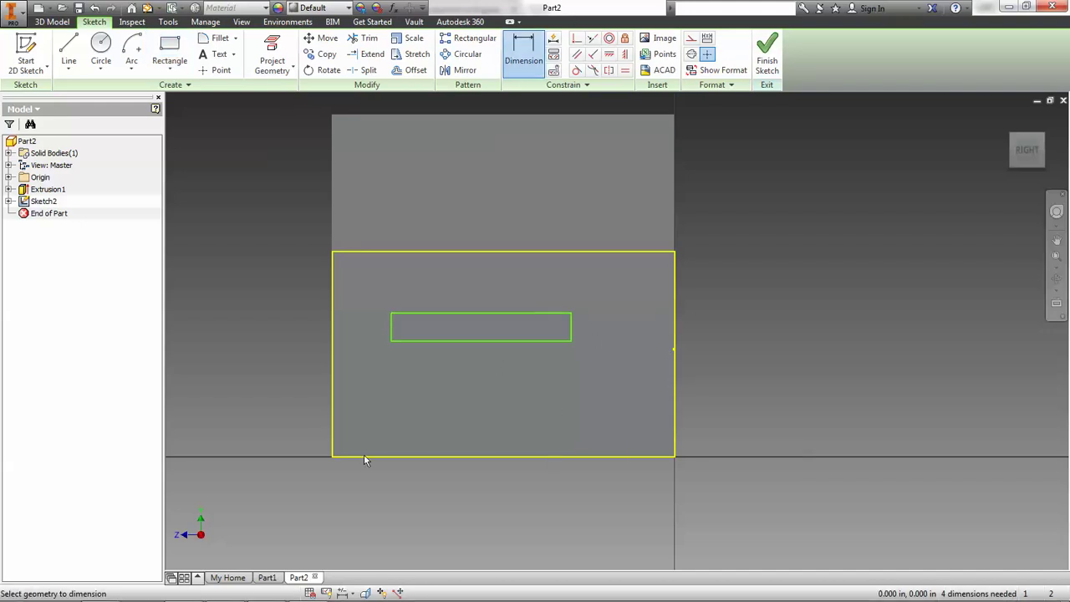
click(466, 313)
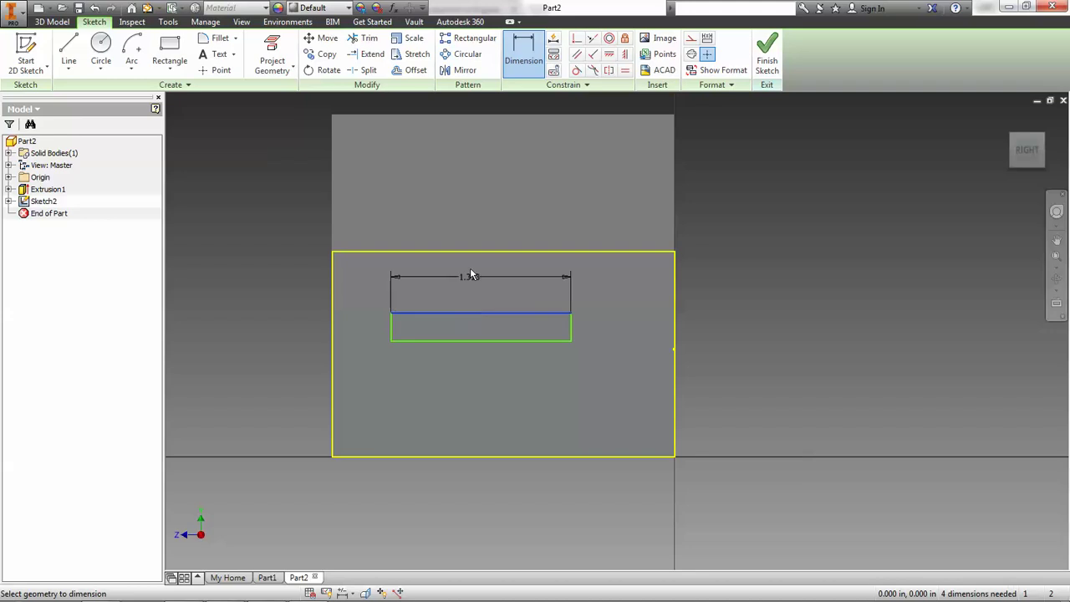
click(471, 252)
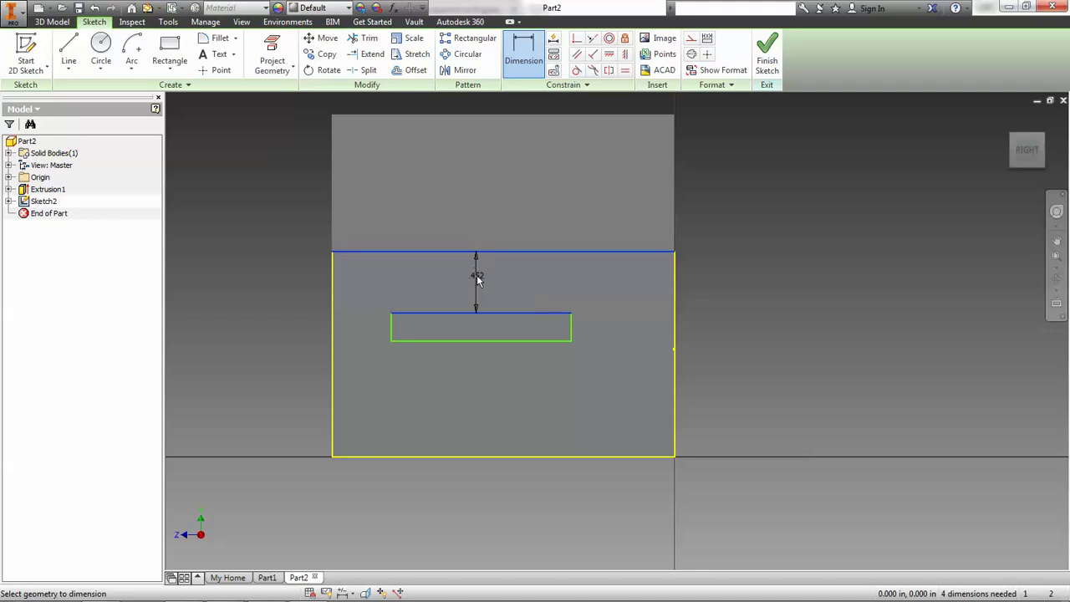
click(477, 281)
text(.75)
key(Return)
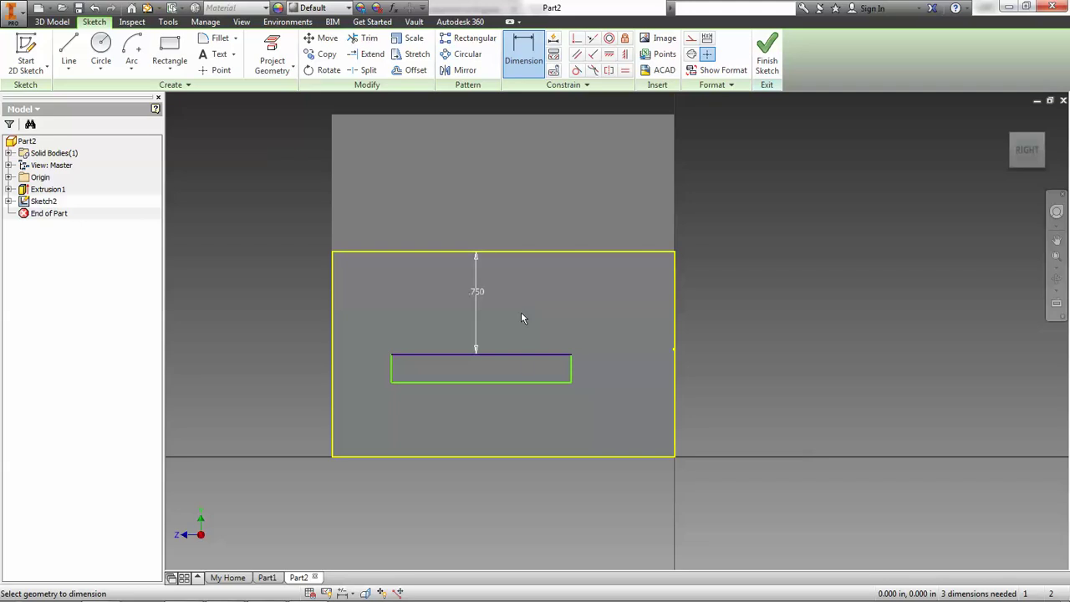
Dimension the rectangle's height to 0.25 in.
click(522, 355)
click(517, 381)
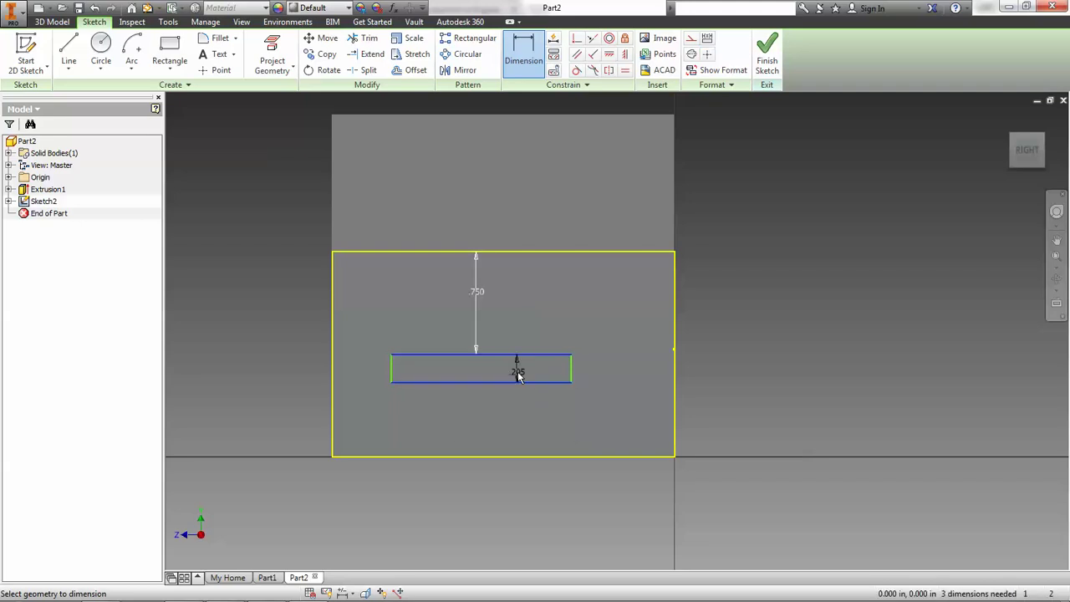
click(518, 372)
text(.5)
key(BackSpace)
text(25)
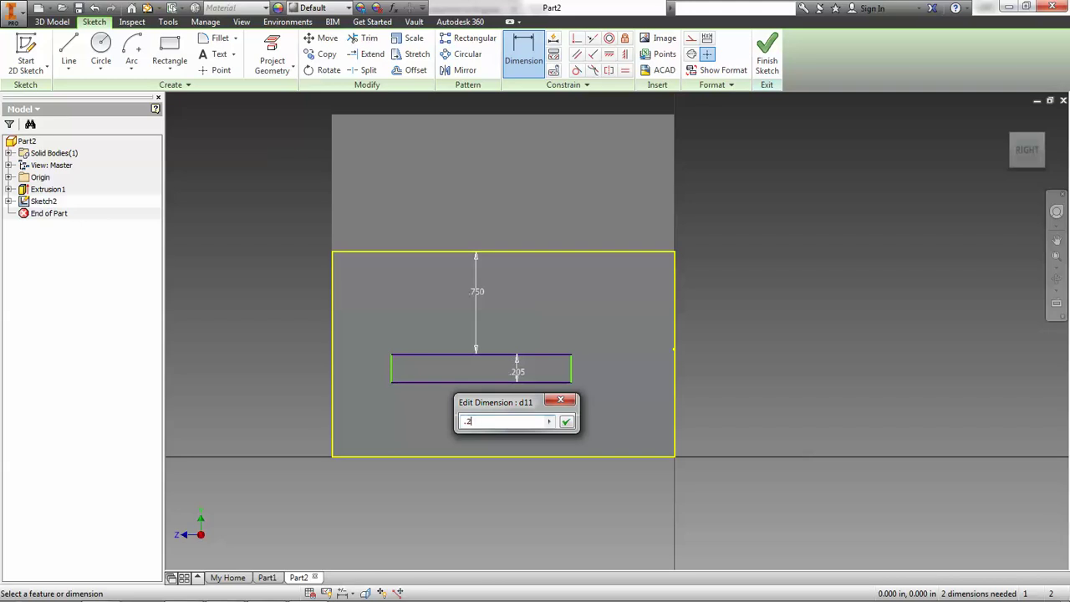
key(Return)
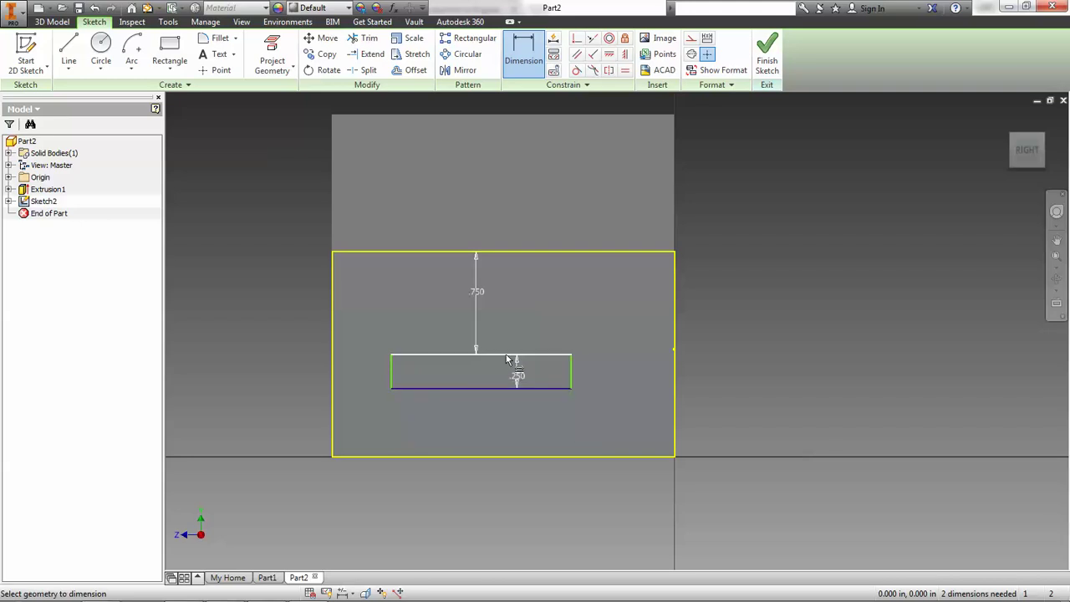
Dimension the distance from the face's left edge to the rectangle's left edge to 0.5 in and finish the sketch.
click(391, 374)
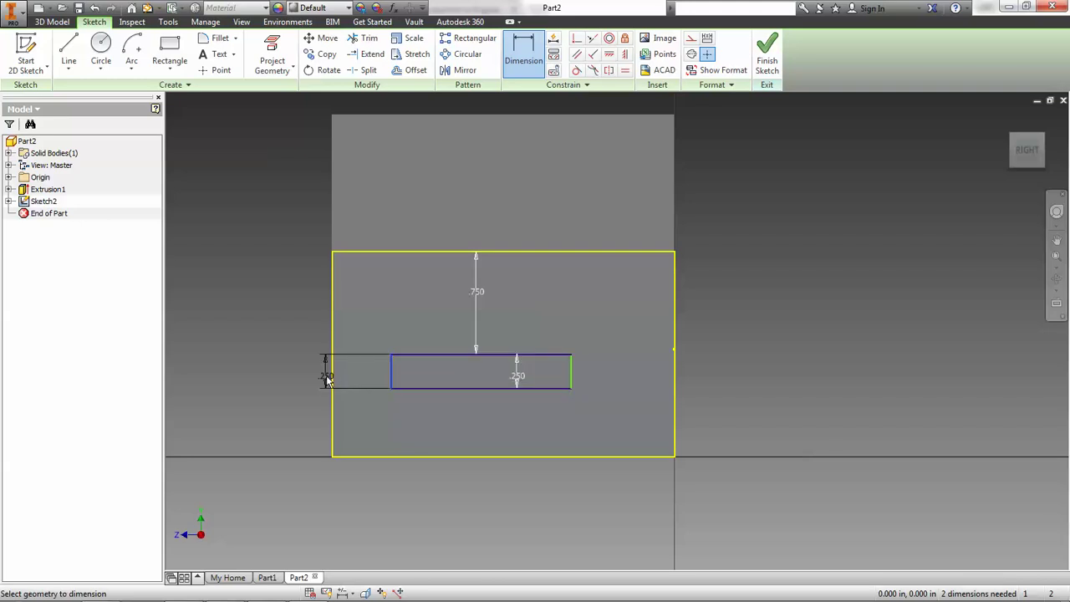
click(332, 376)
click(371, 316)
text(.)
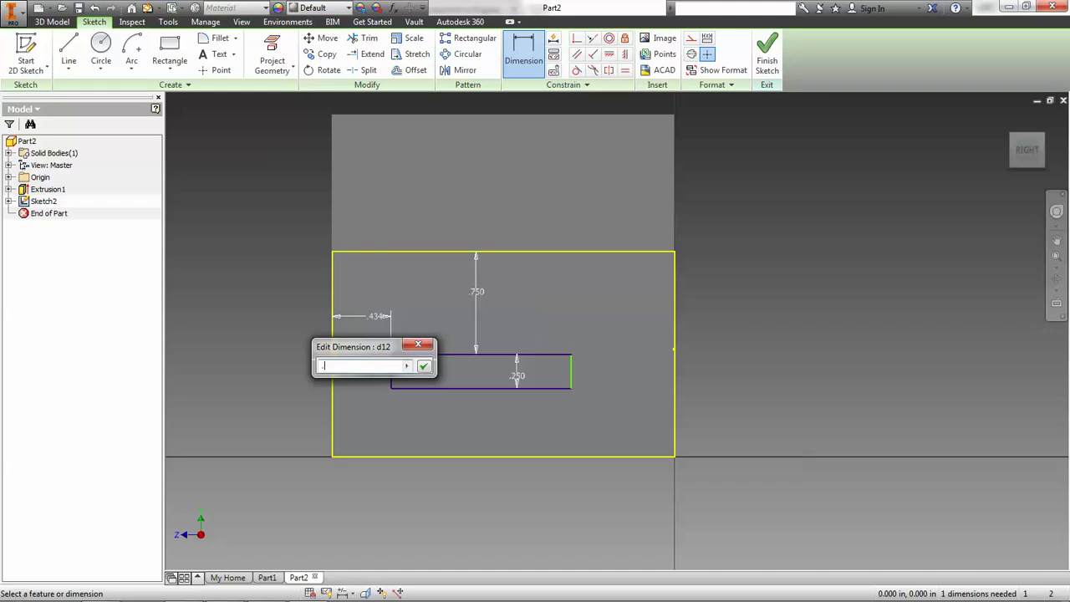
text(5)
key(Return)
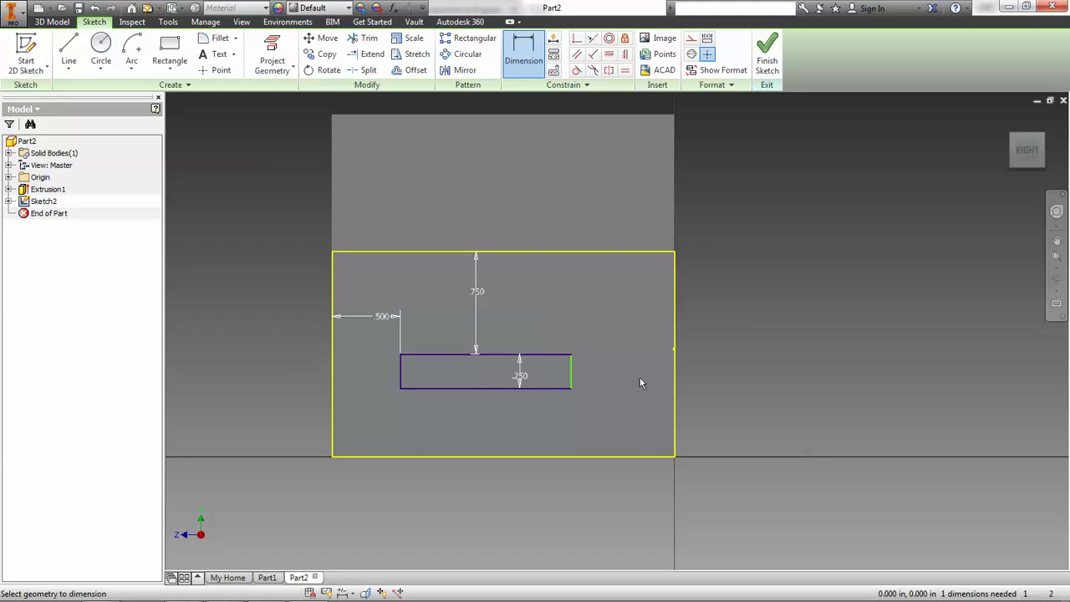
click(767, 52)
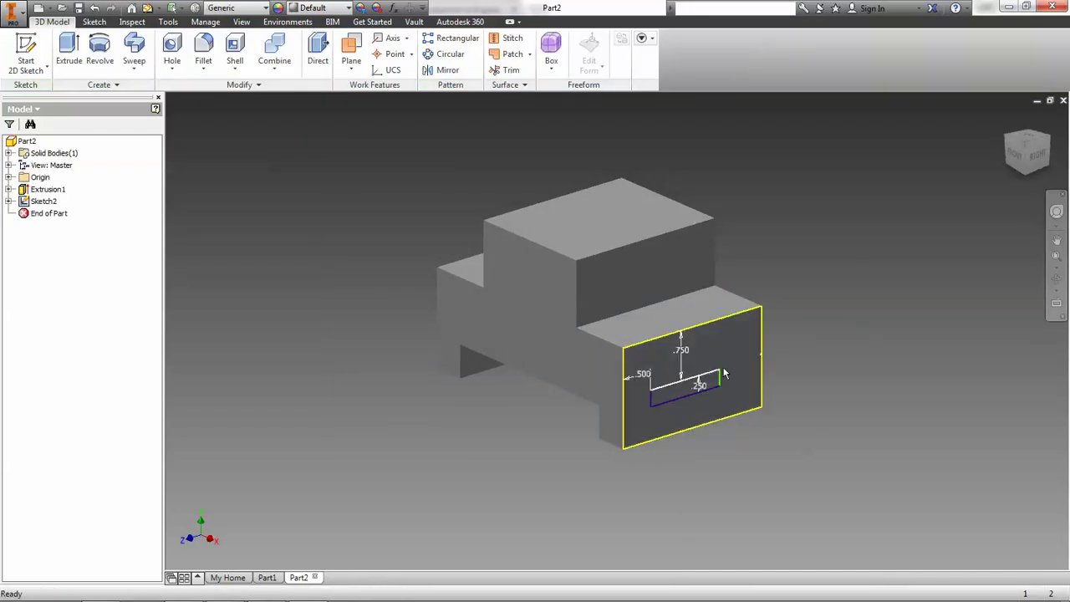
right_click(26, 205)
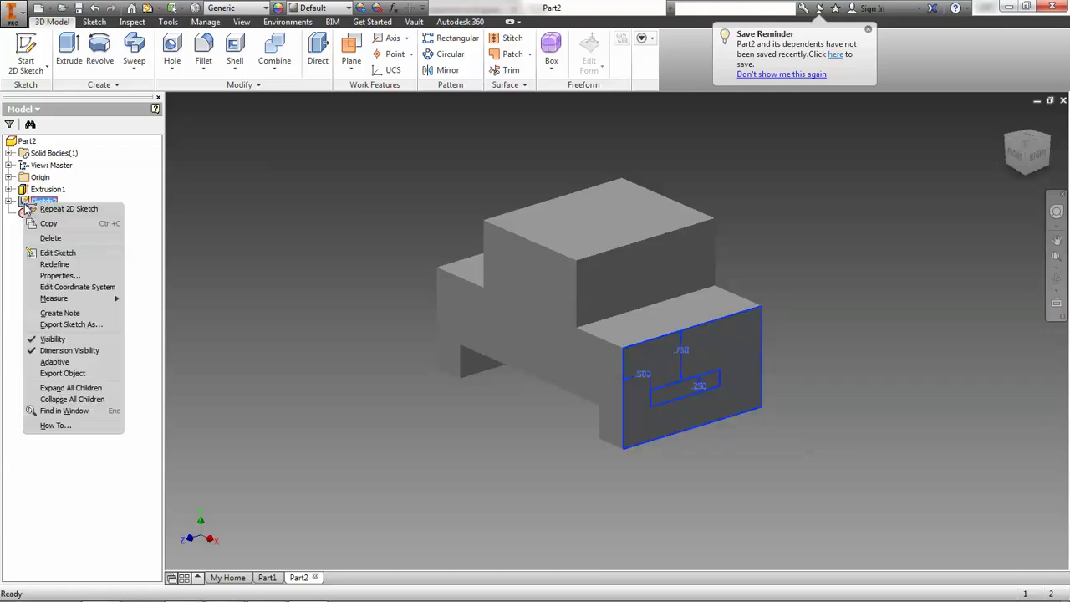
click(754, 420)
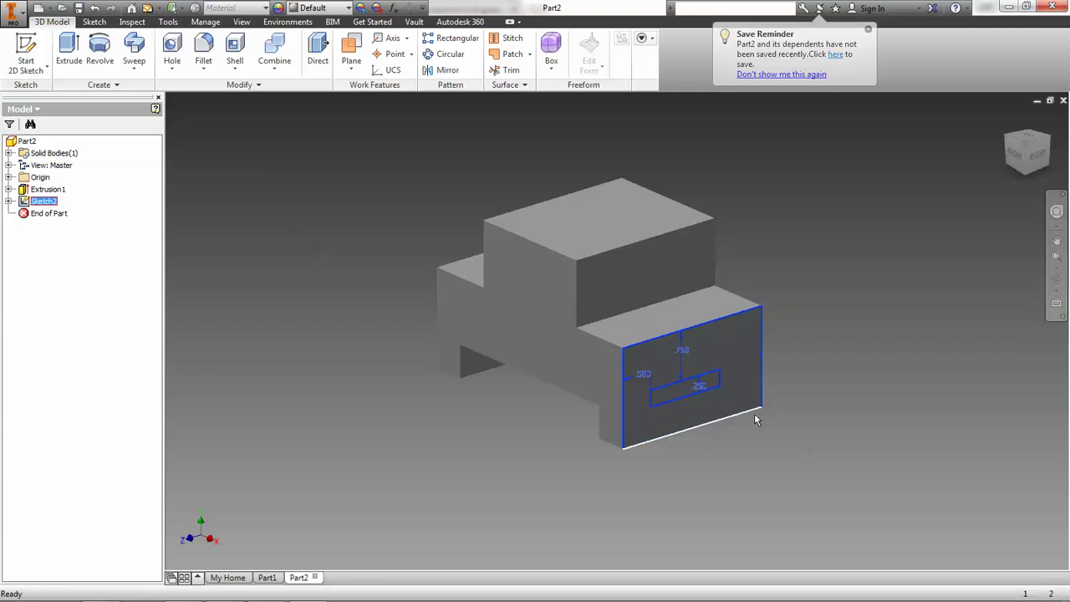
click(671, 393)
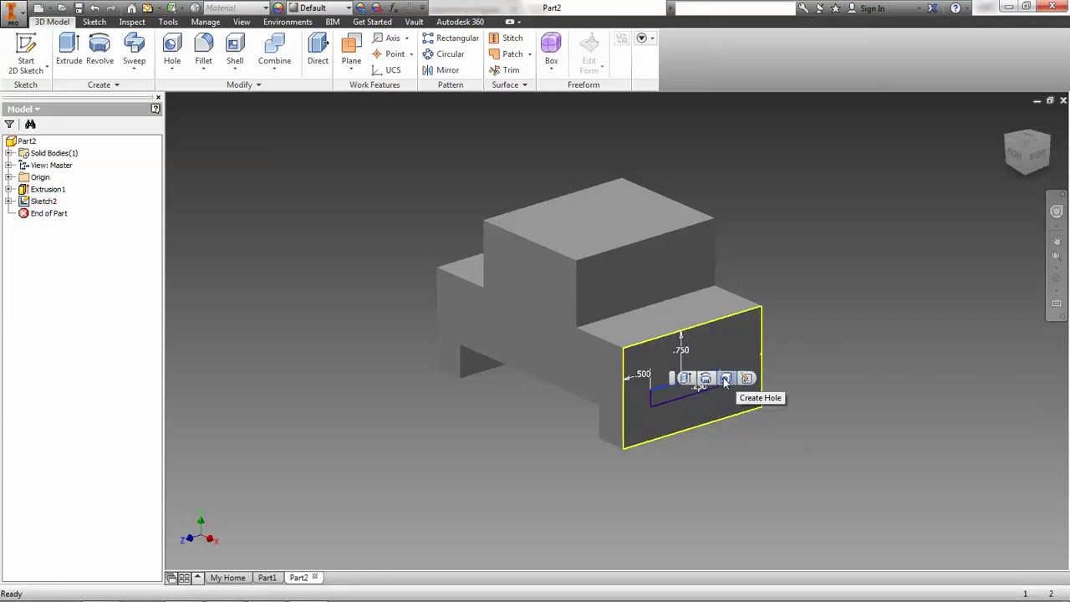
click(652, 398)
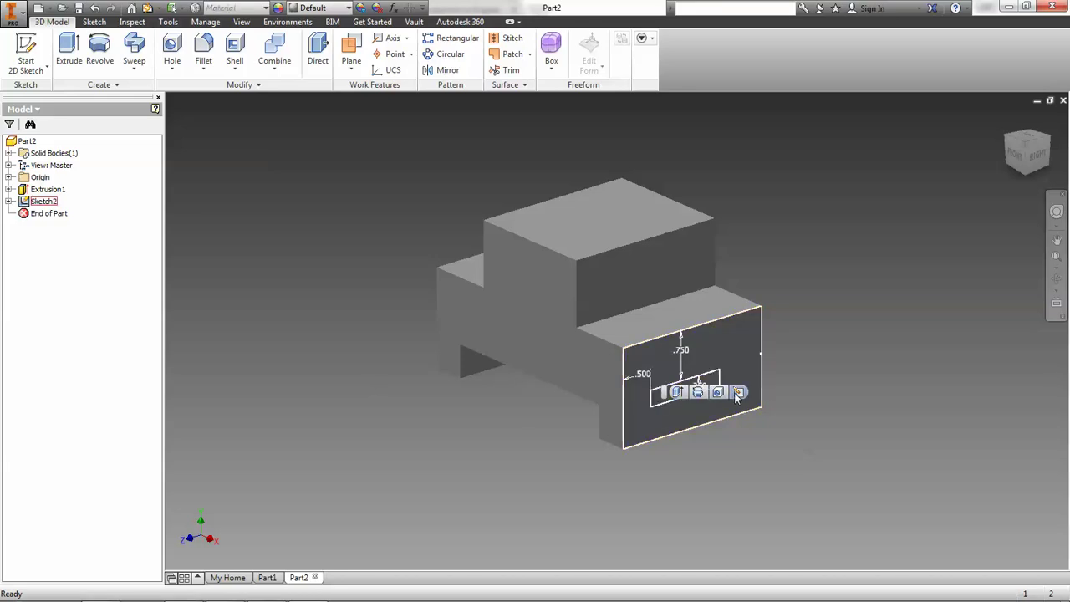
Reopen the right-face sketch, dimension the rectangle's width to 1.5 in and finish the sketch.
click(37, 203)
right_click(38, 205)
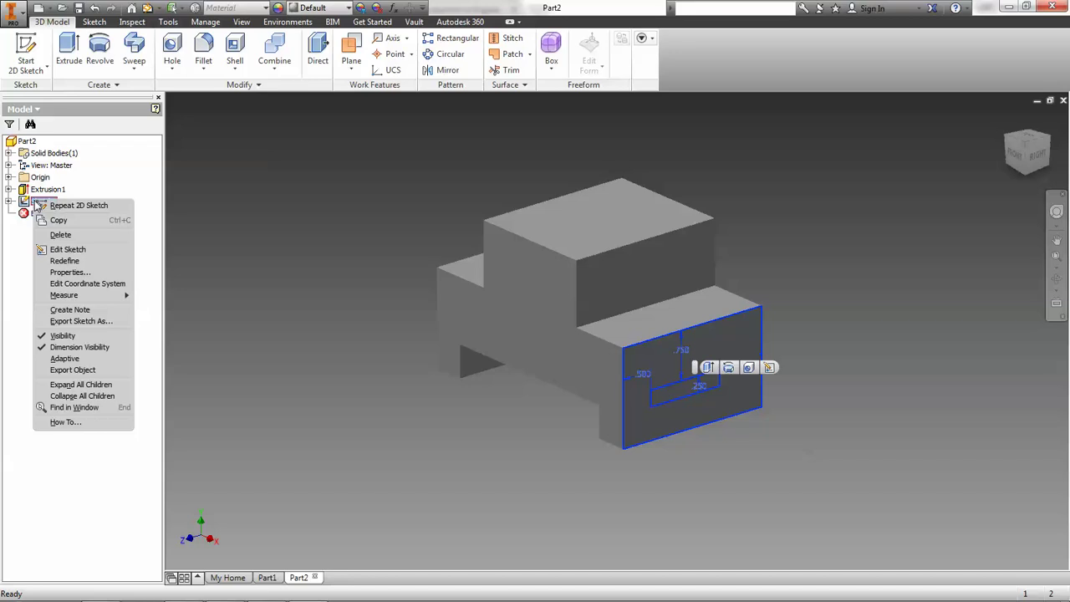
click(83, 249)
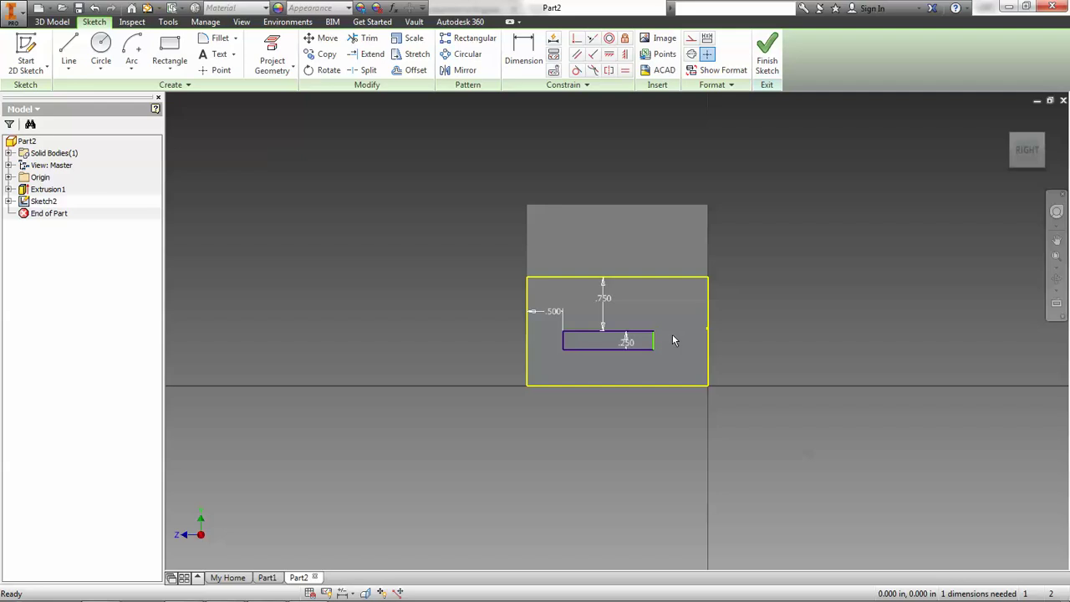
click(524, 55)
click(596, 350)
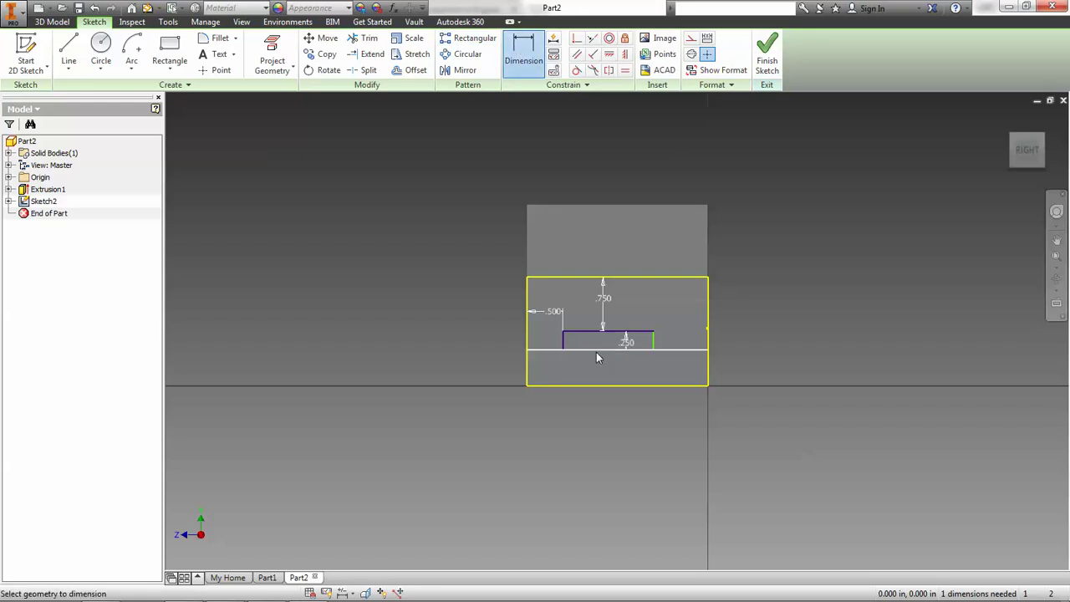
click(596, 365)
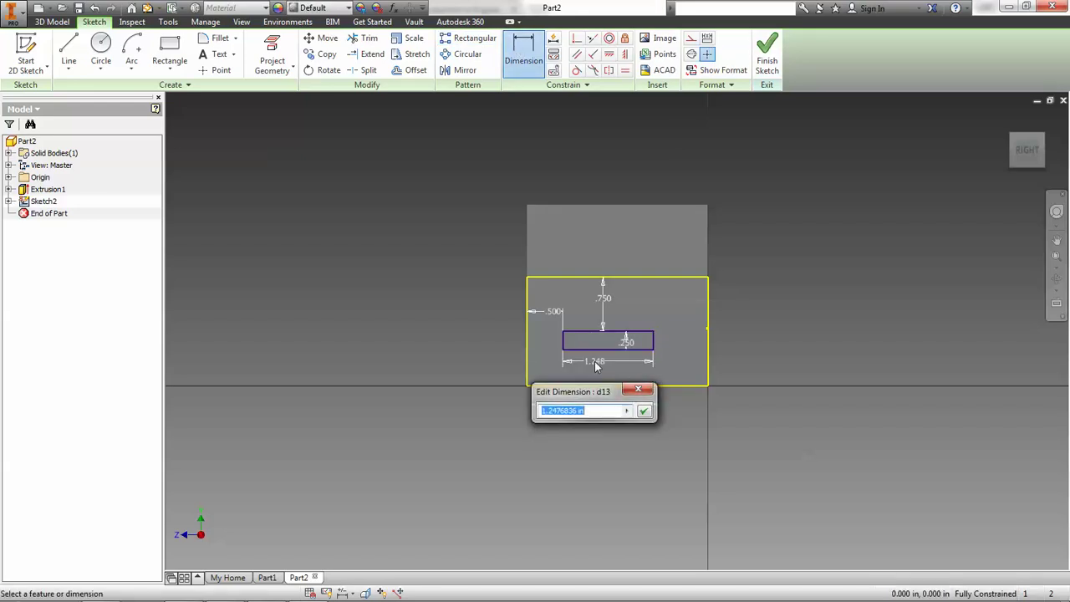
text(1.5)
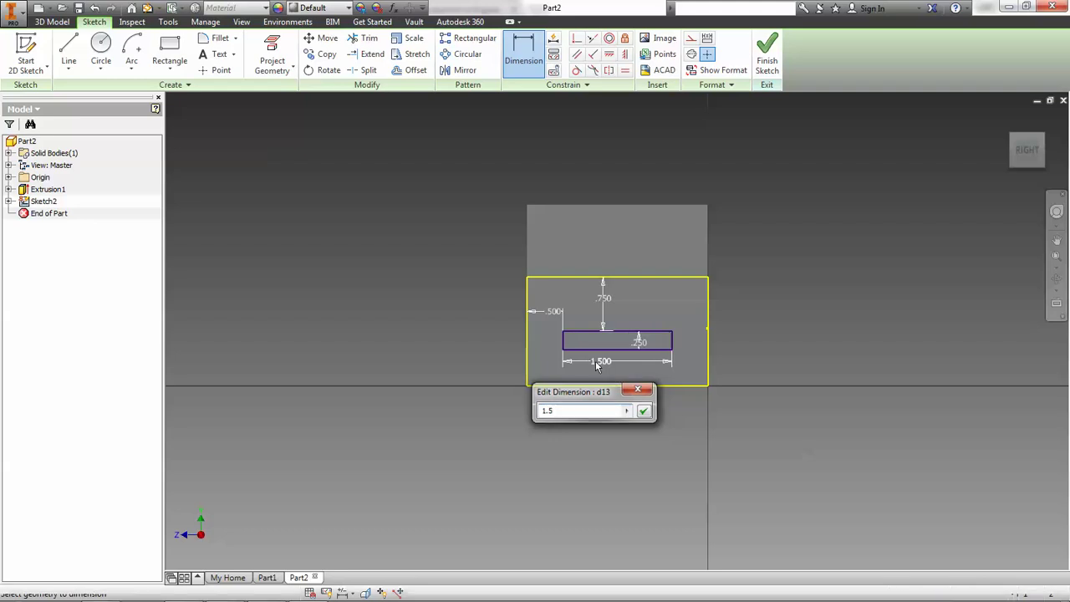
key(Return)
click(767, 51)
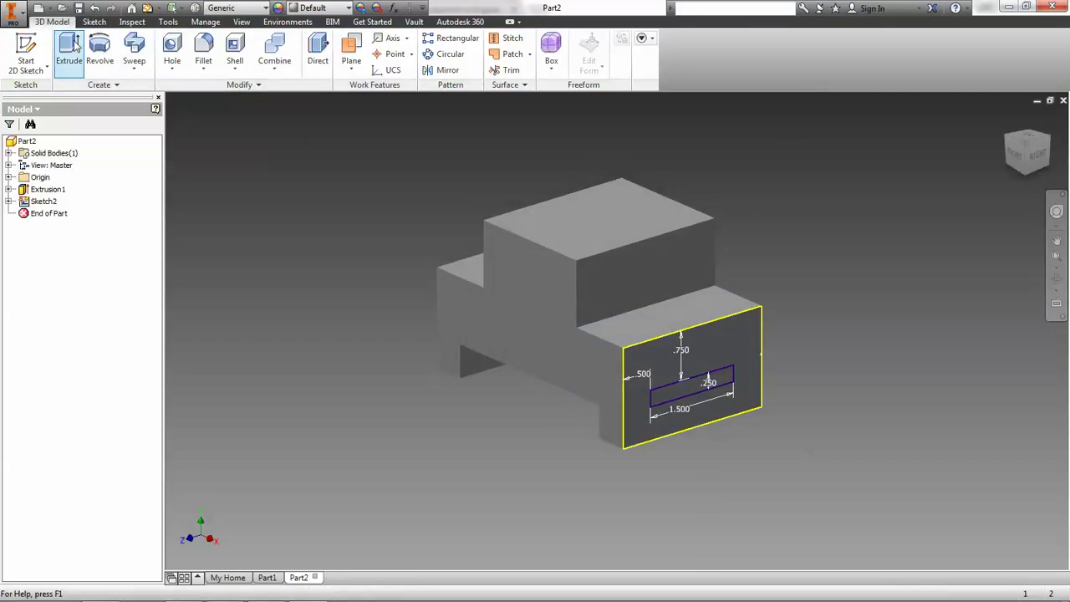
Extrude the small rectangle 0.75 in outward from the right end face and return to the home view.
click(69, 50)
click(670, 390)
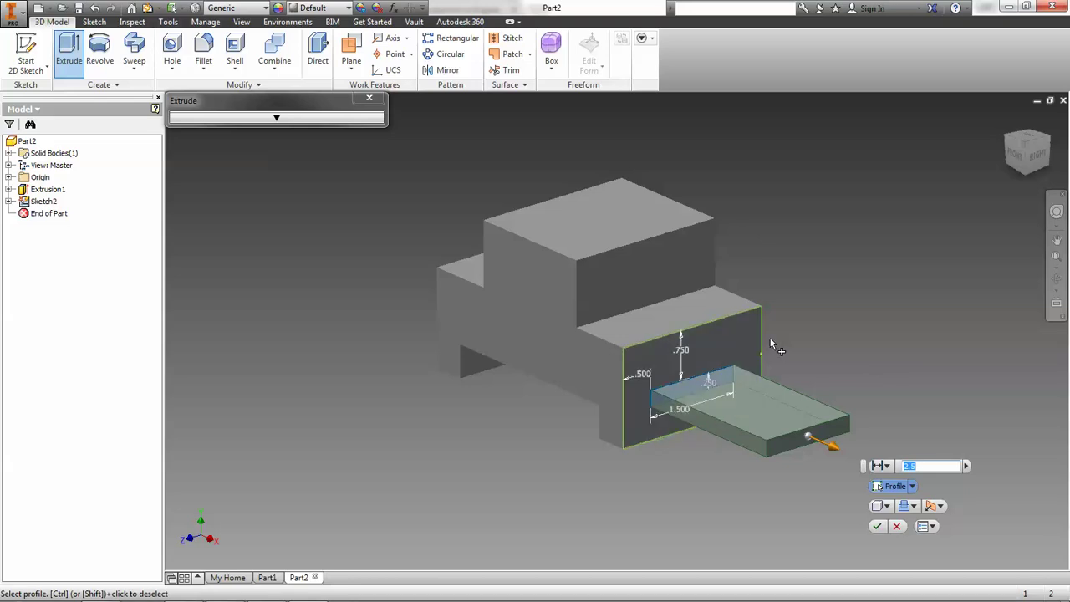
key(BackSpace)
text(.75)
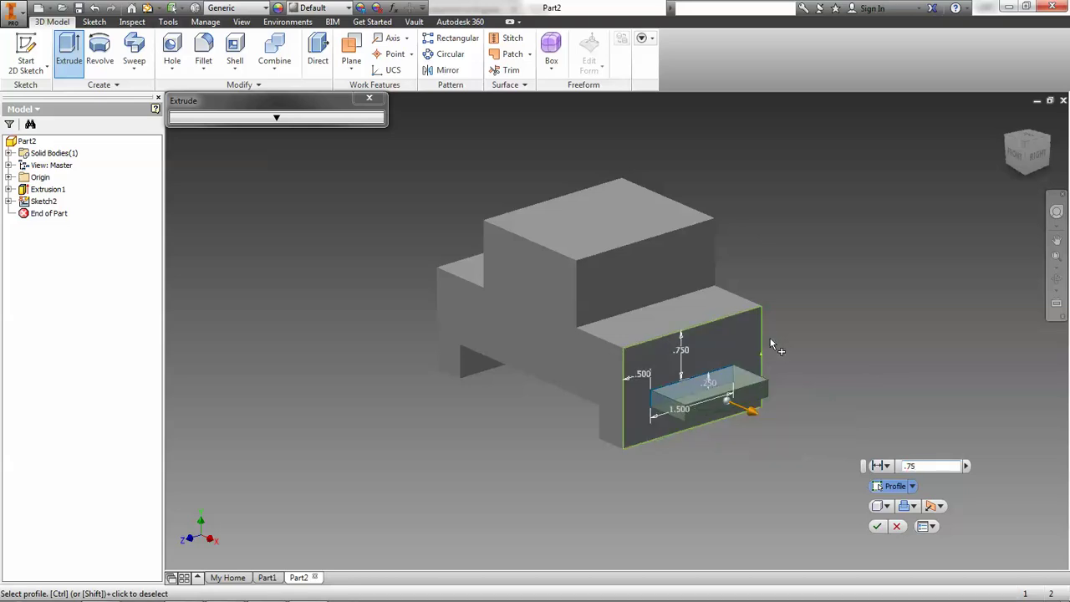
key(Return)
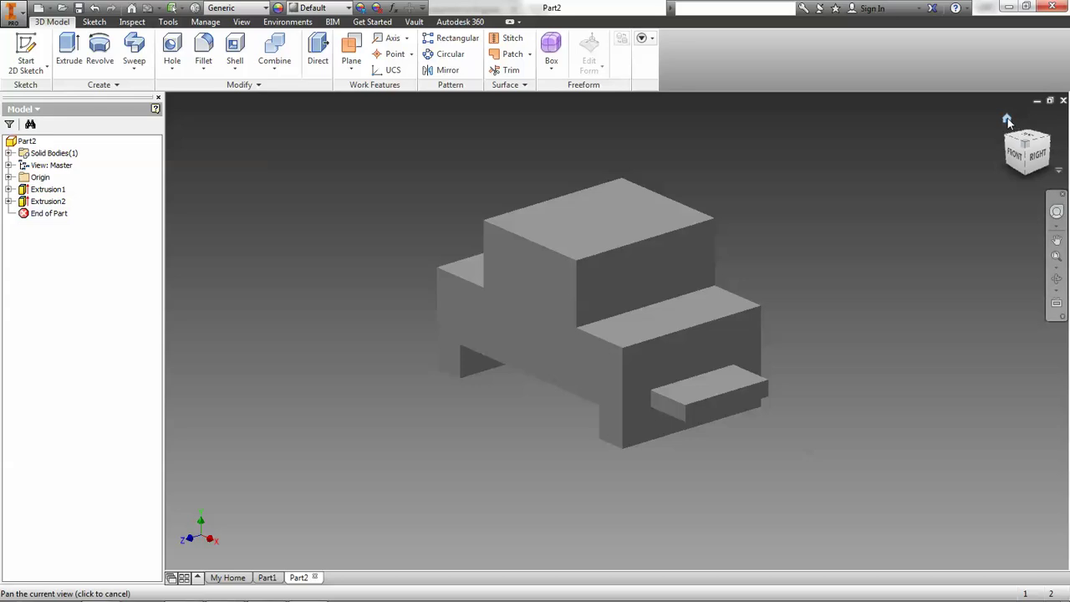
click(1007, 118)
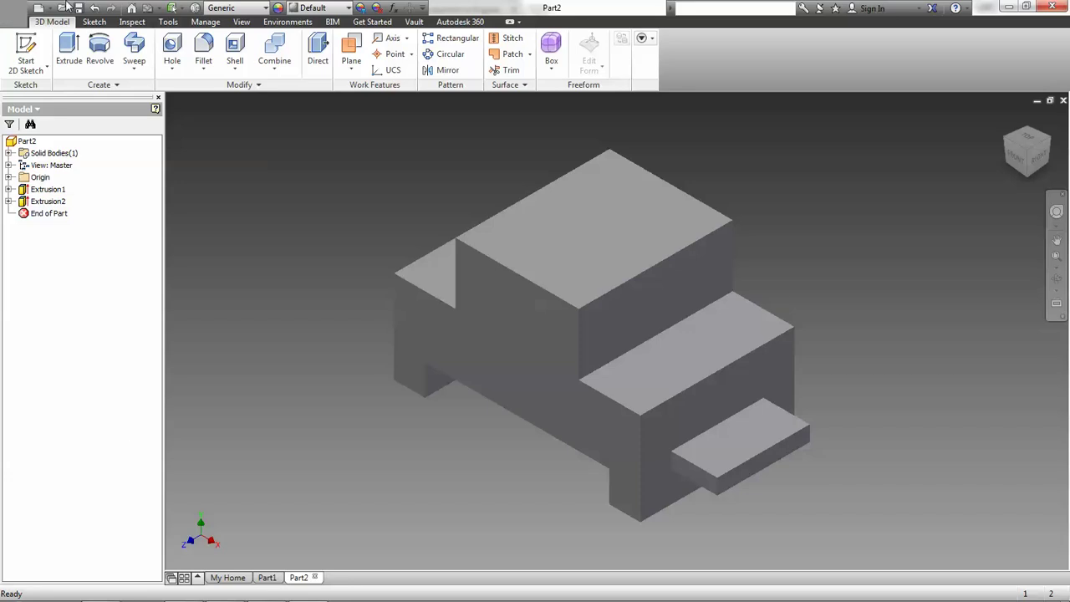
Create a new part from the Standard.ipt template and start a 2D sketch on the front (XY) plane.
click(25, 9)
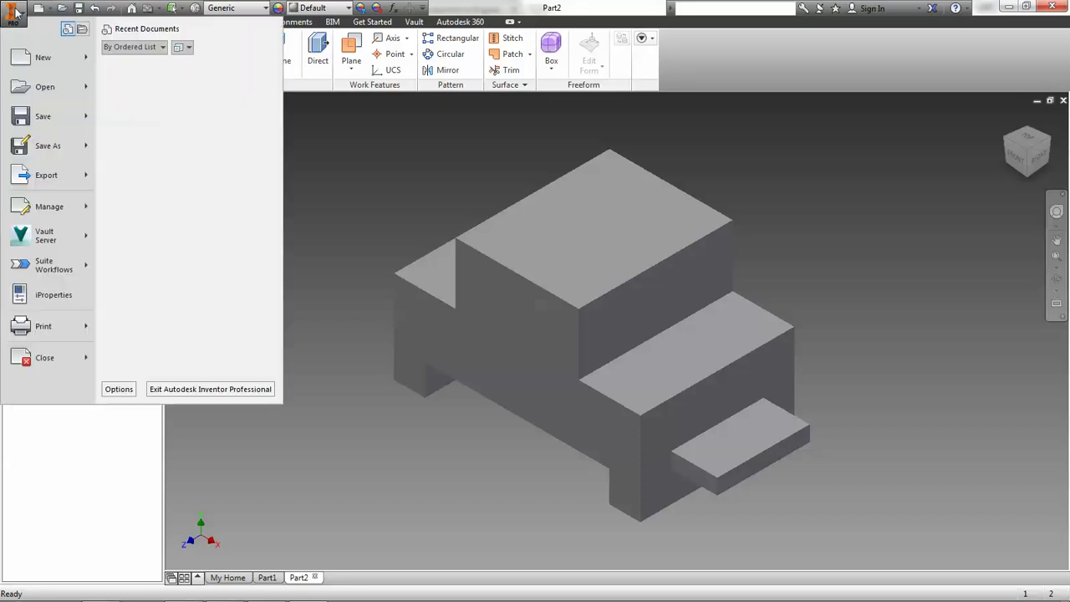
click(26, 49)
click(437, 157)
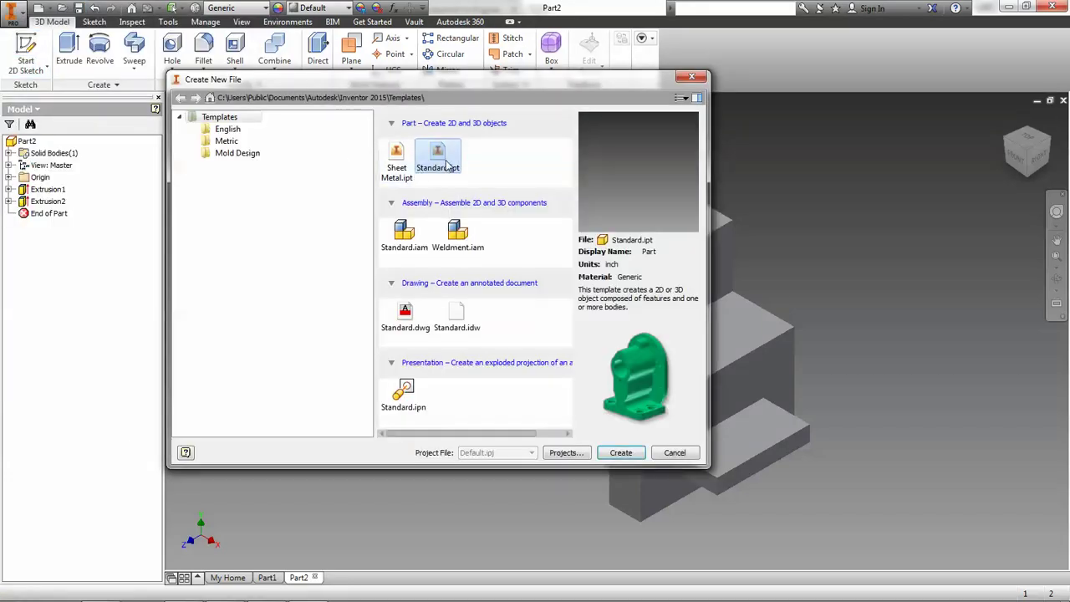
click(622, 455)
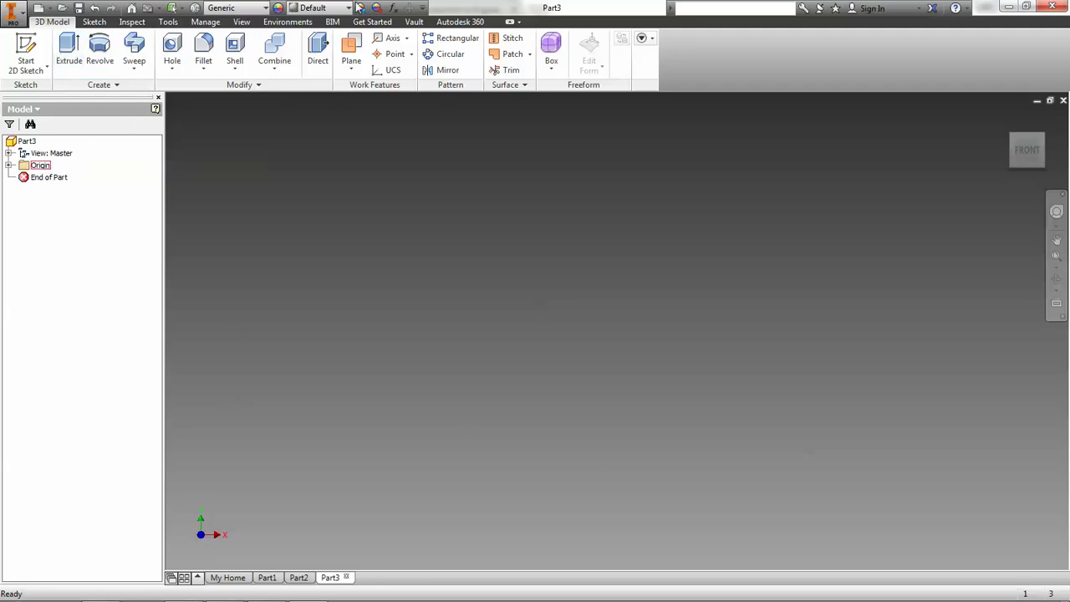
click(26, 52)
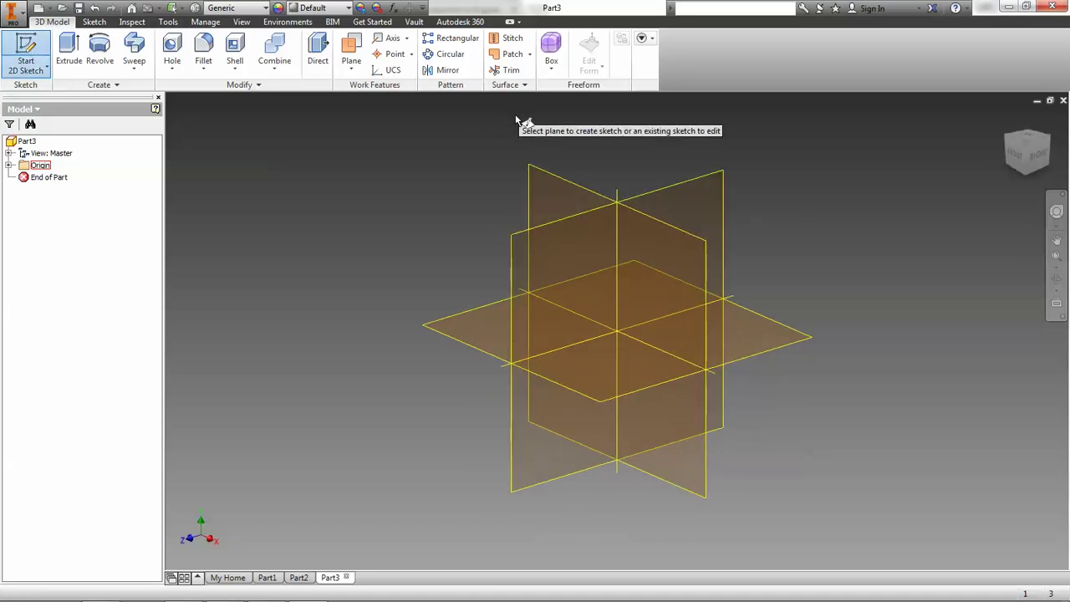
click(547, 201)
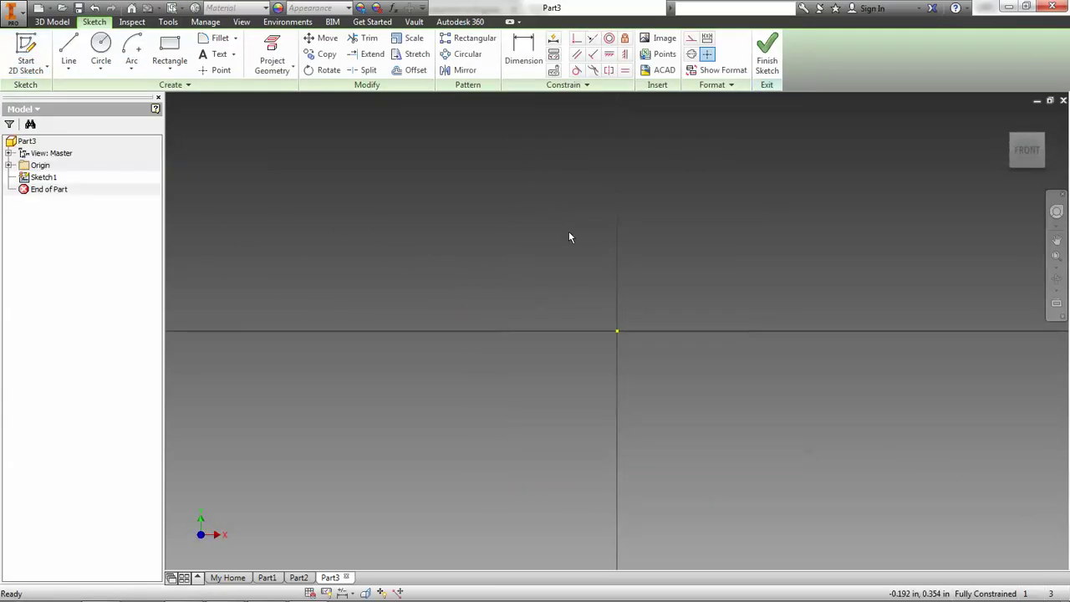
Sketch a closed line profile about 1.33 in wide and 0.77 in high, with a top-edge notch about 0.56 in wide and 0.27 in deep.
click(69, 50)
click(413, 191)
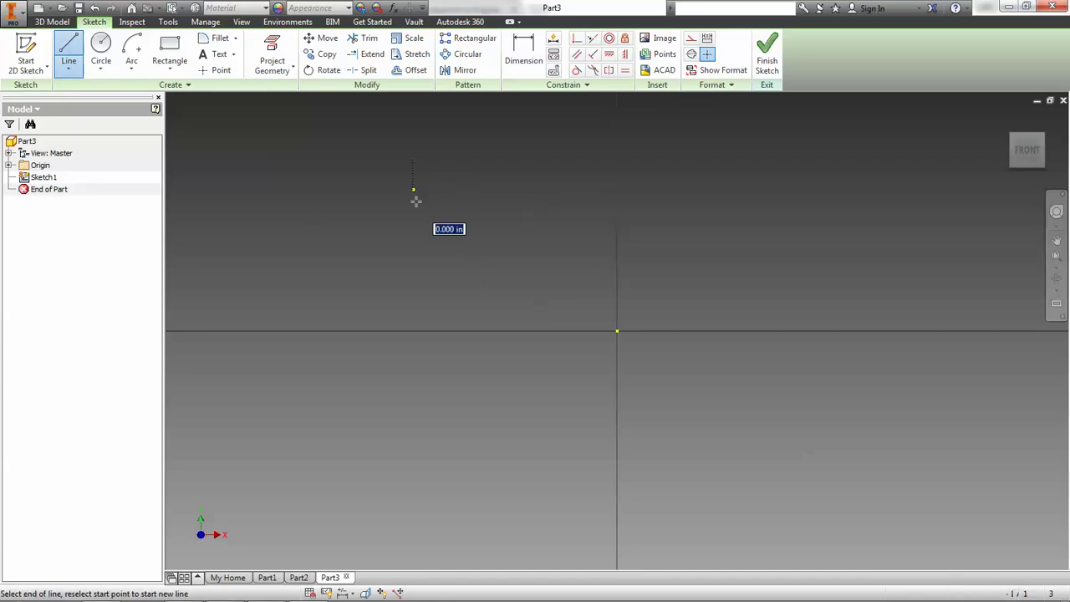
click(412, 460)
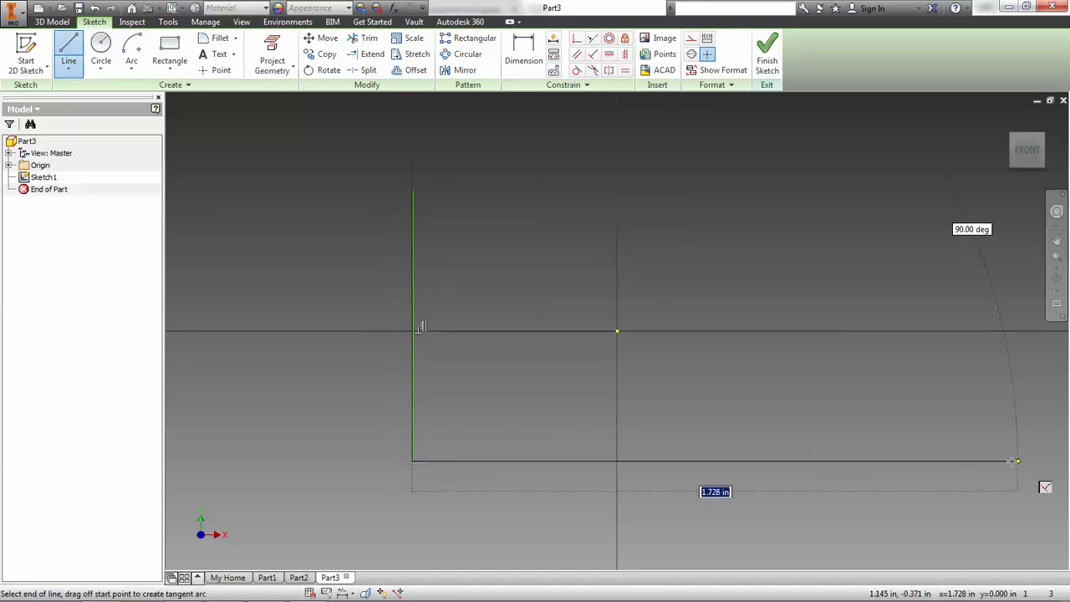
click(877, 458)
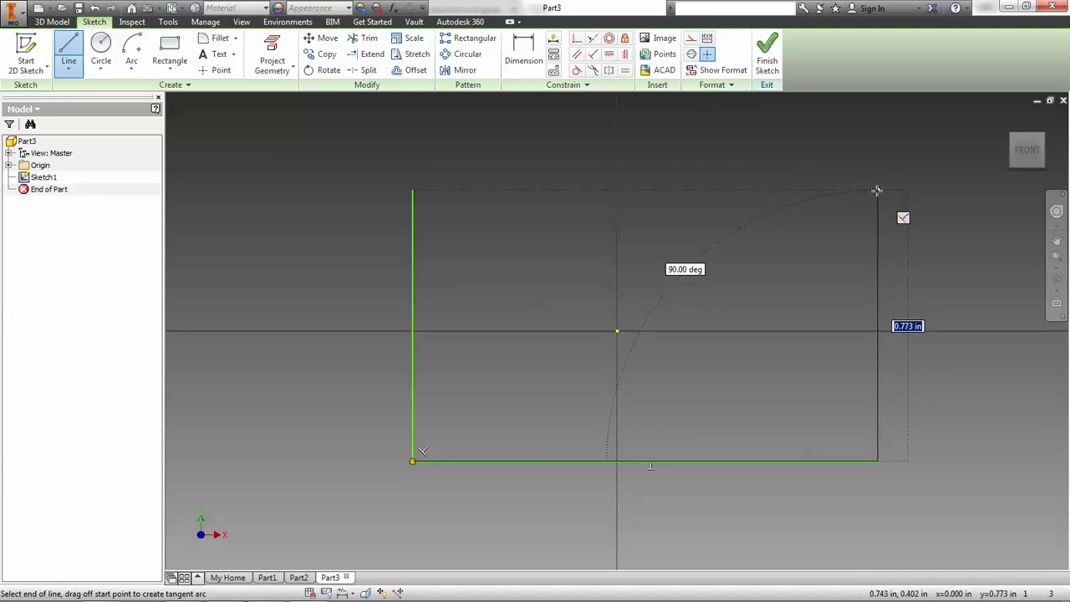
click(876, 191)
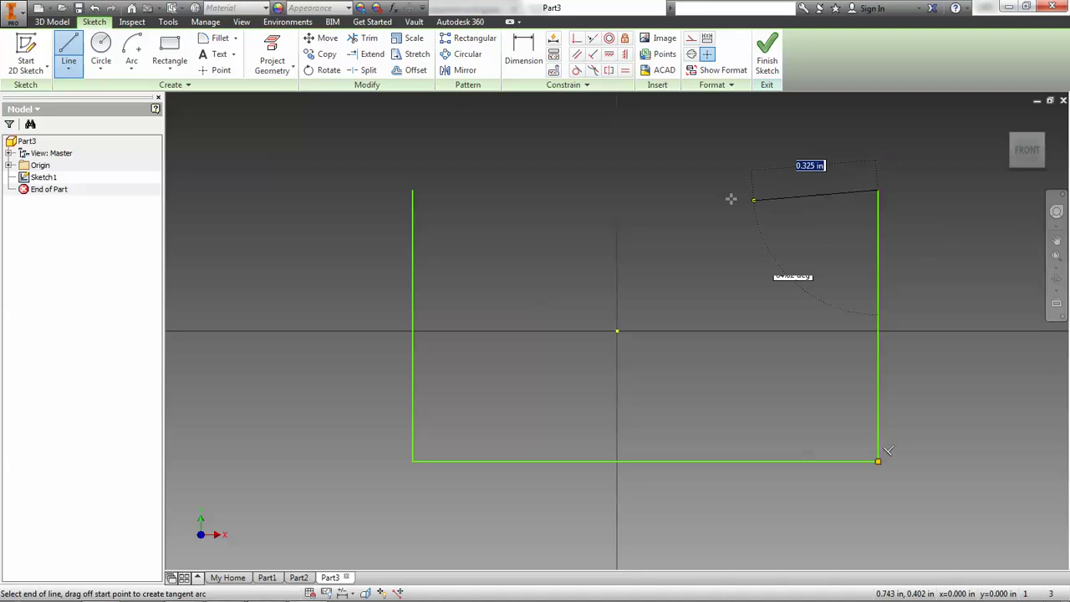
click(664, 190)
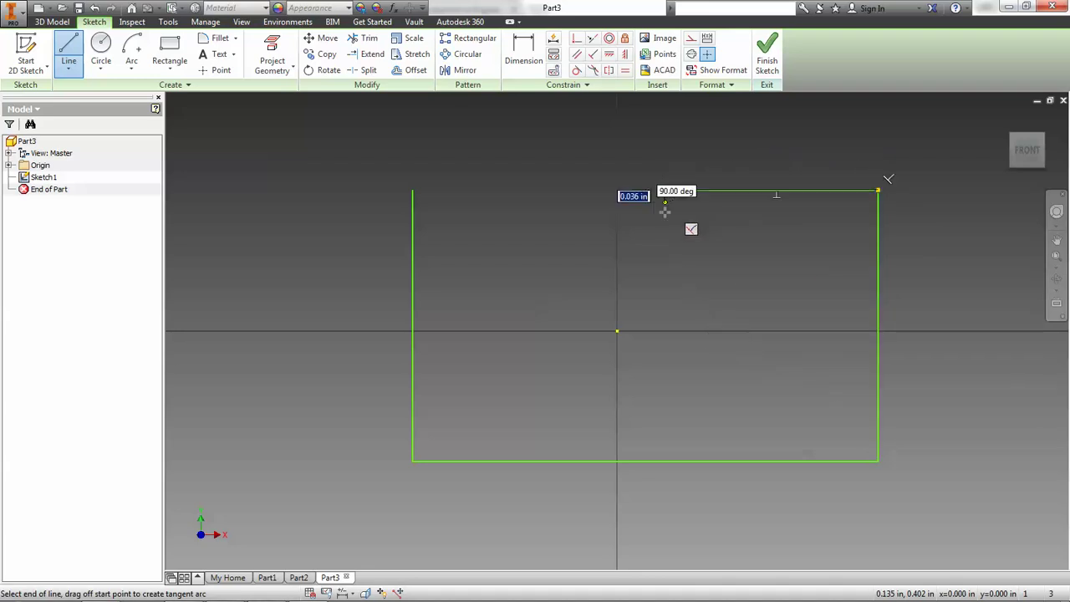
click(664, 284)
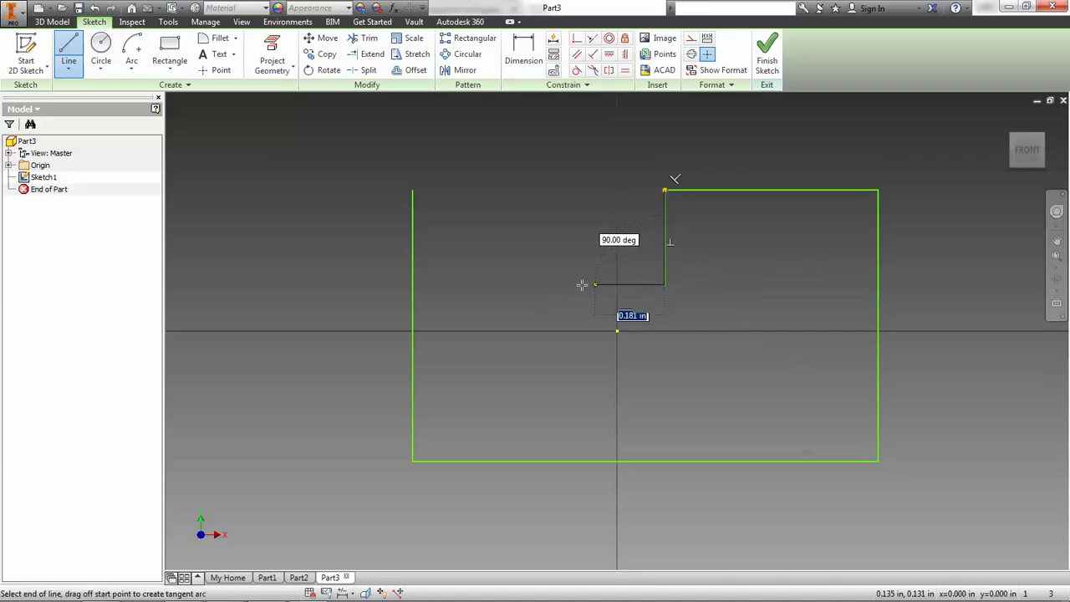
click(469, 284)
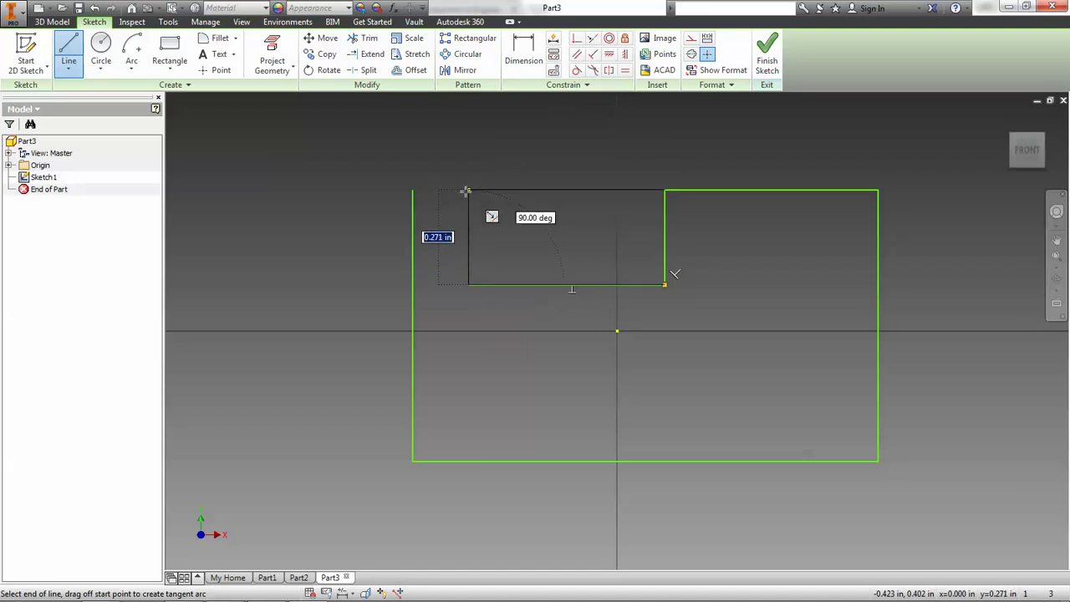
click(468, 190)
click(413, 191)
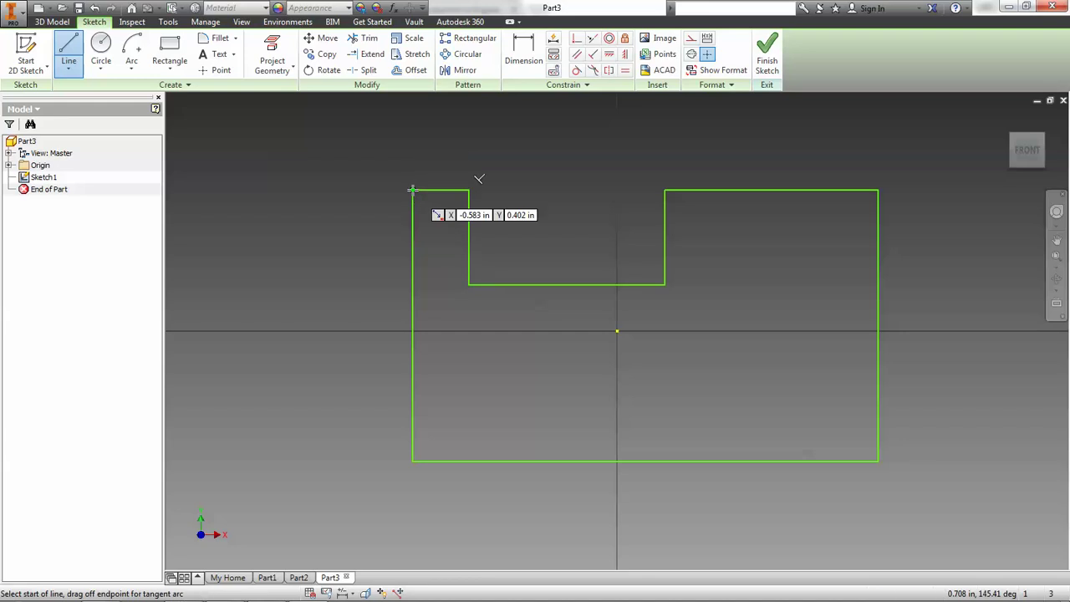
right_click(412, 193)
click(410, 148)
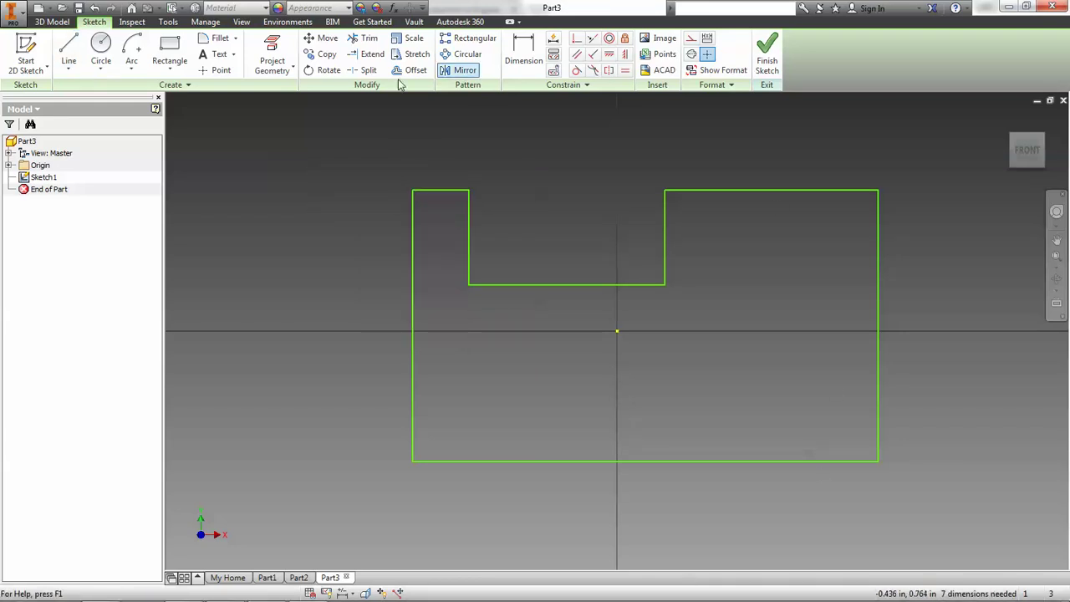
Consult object 2's drawing in the browser, return to Inventor and set the part document's length unit to millimeter.
click(536, 48)
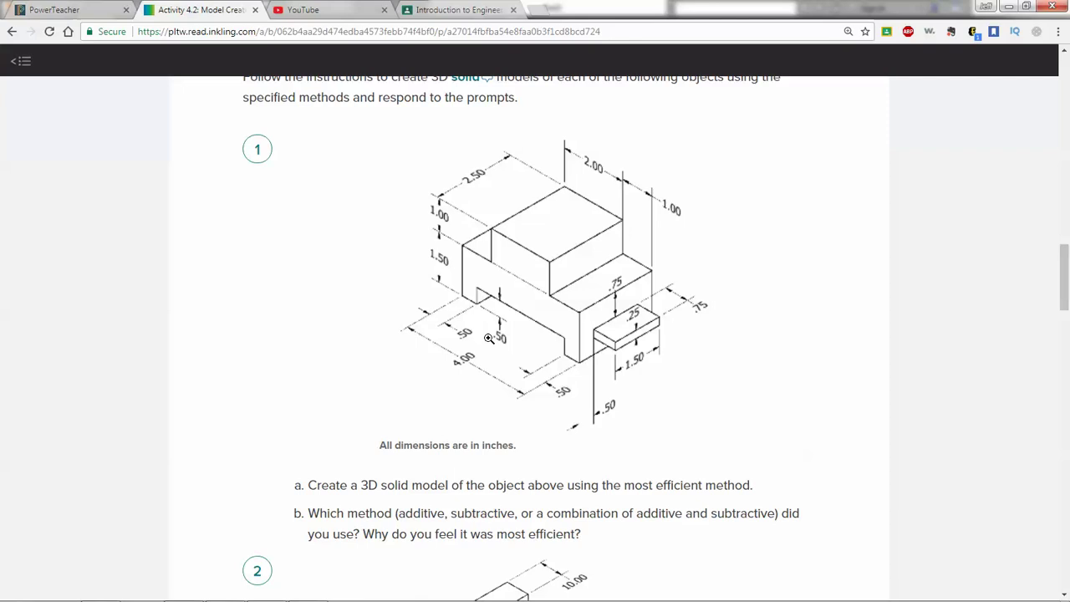
scroll(424, 446, down, 5)
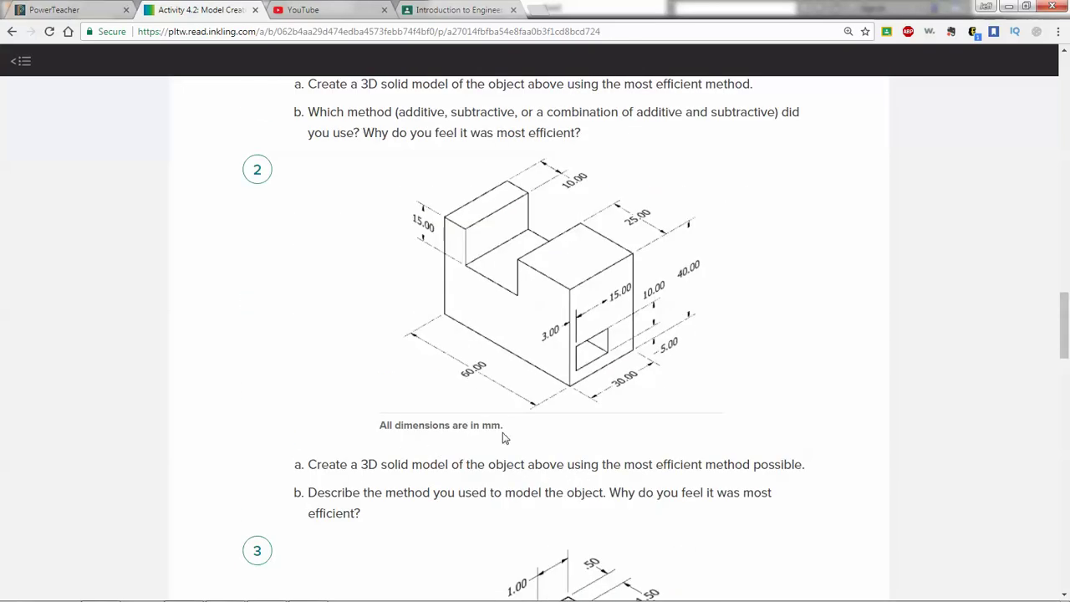
key(alt+Tab)
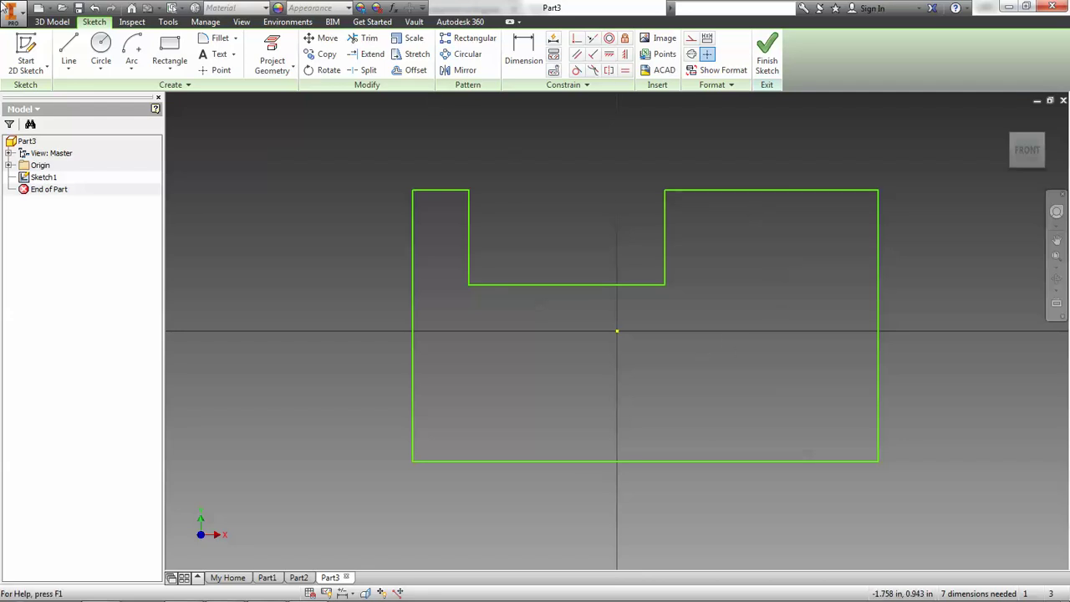
click(168, 22)
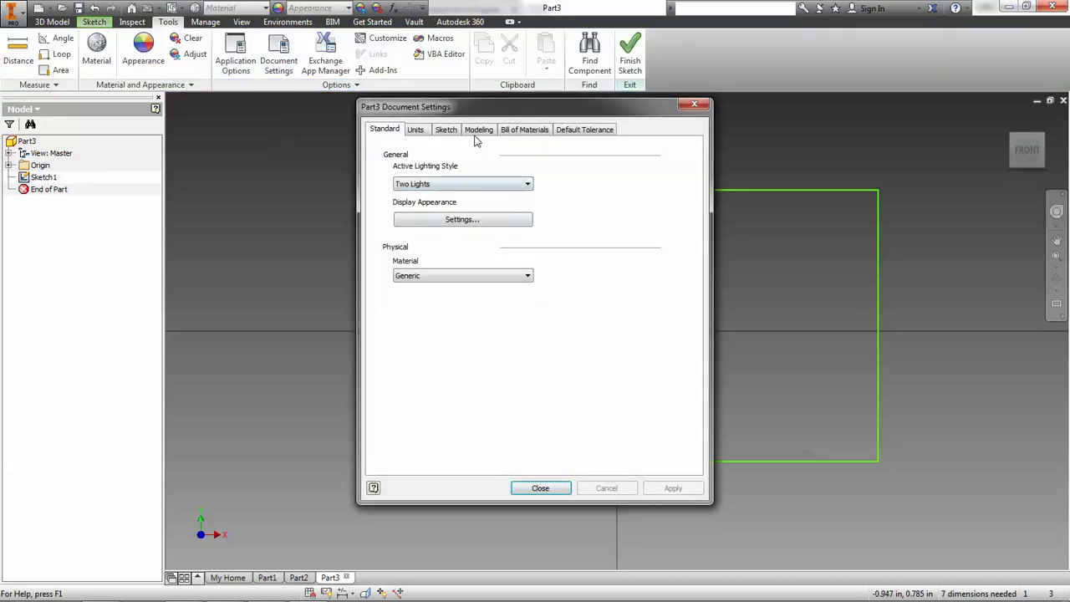
click(415, 129)
click(452, 177)
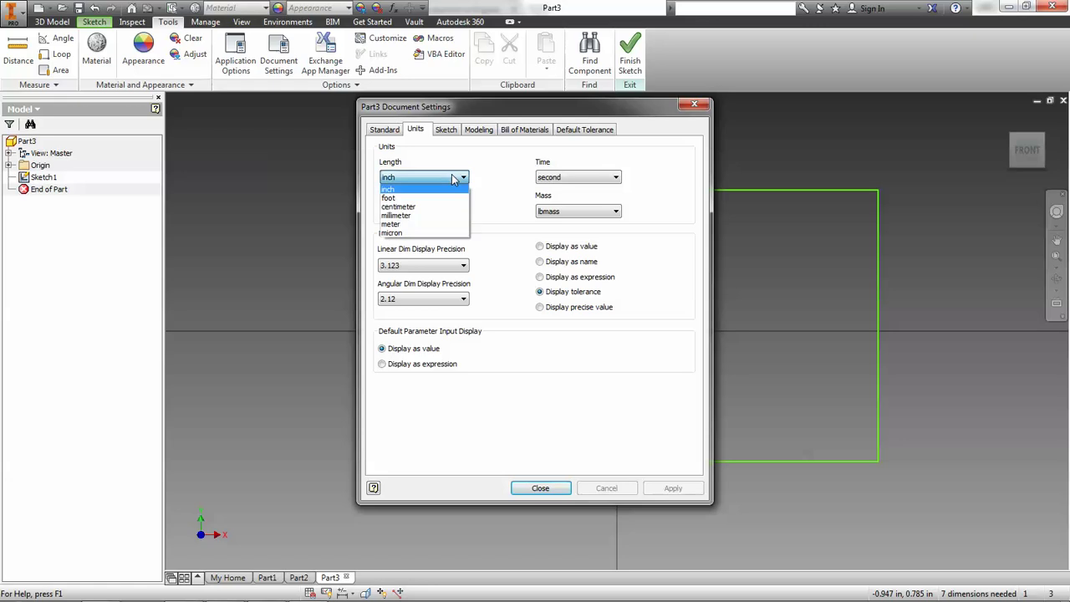
click(414, 216)
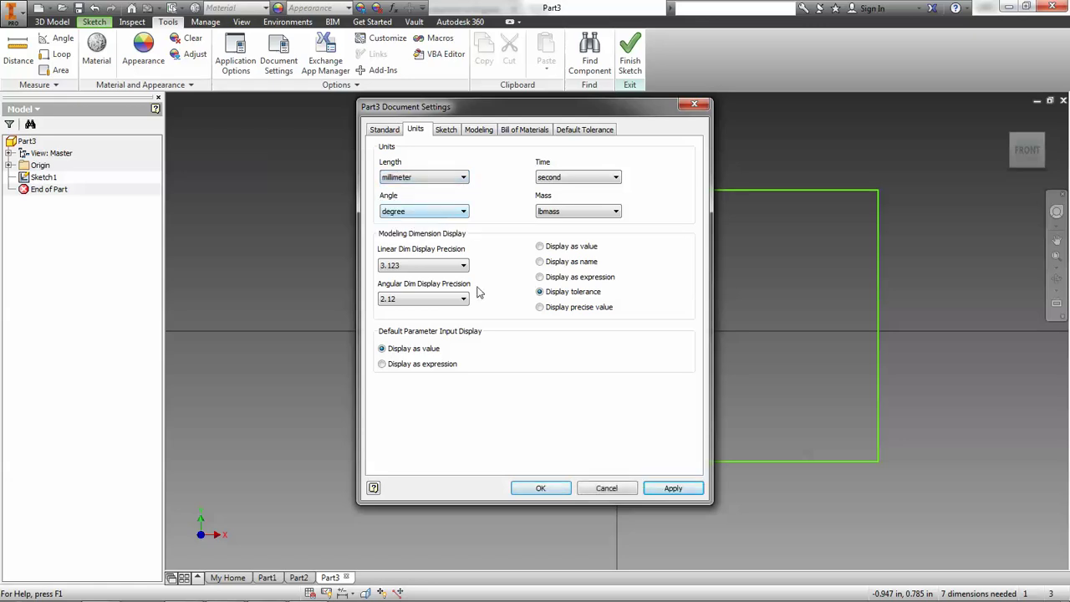
click(540, 488)
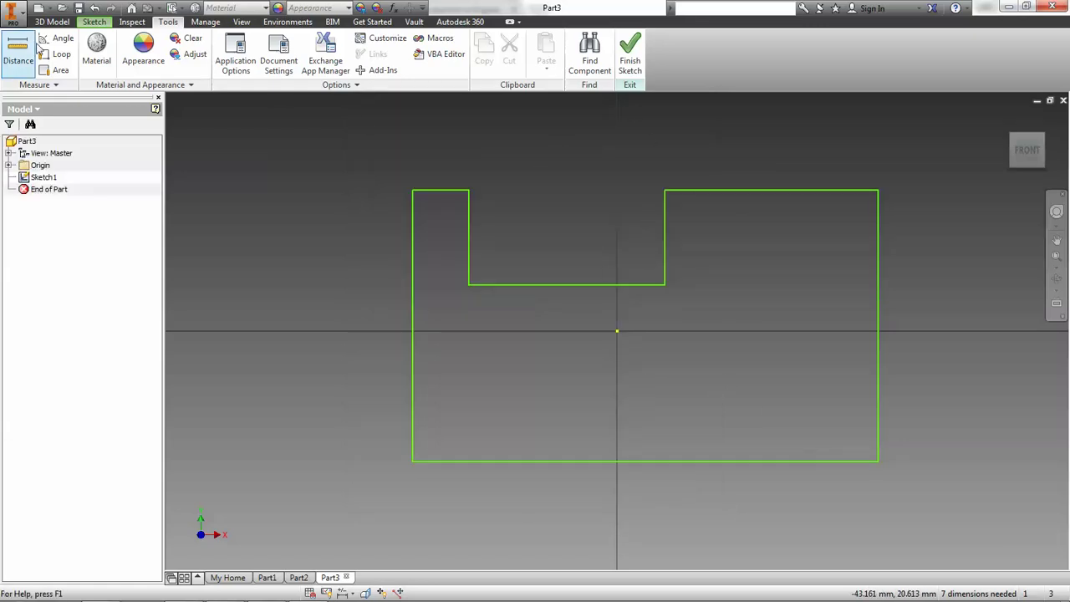
Dimension the notch depth to 15 mm and the top edge left of the notch to 10 mm.
click(95, 23)
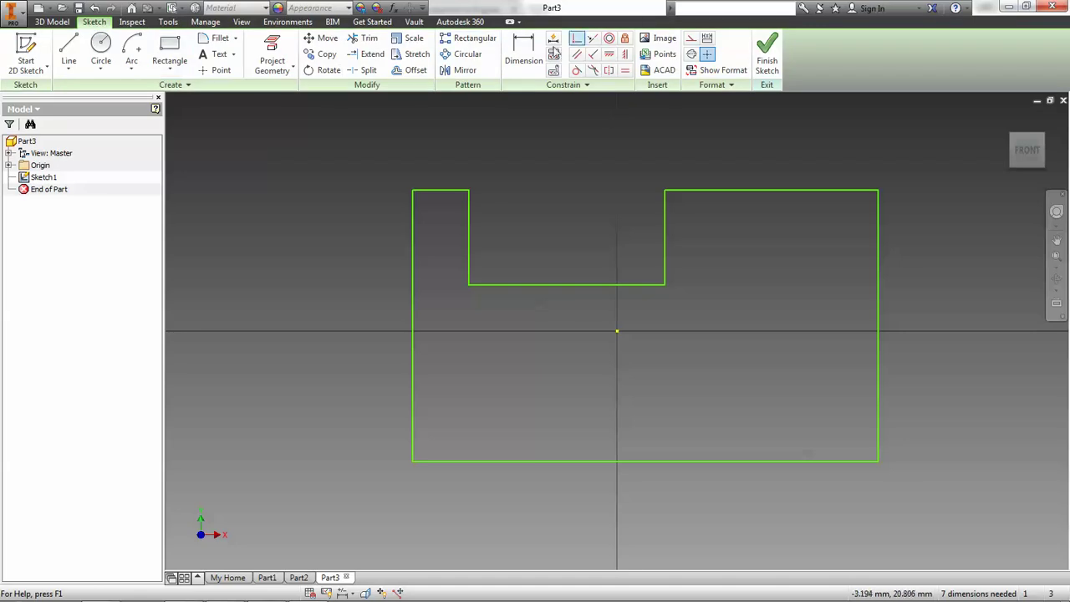
click(525, 60)
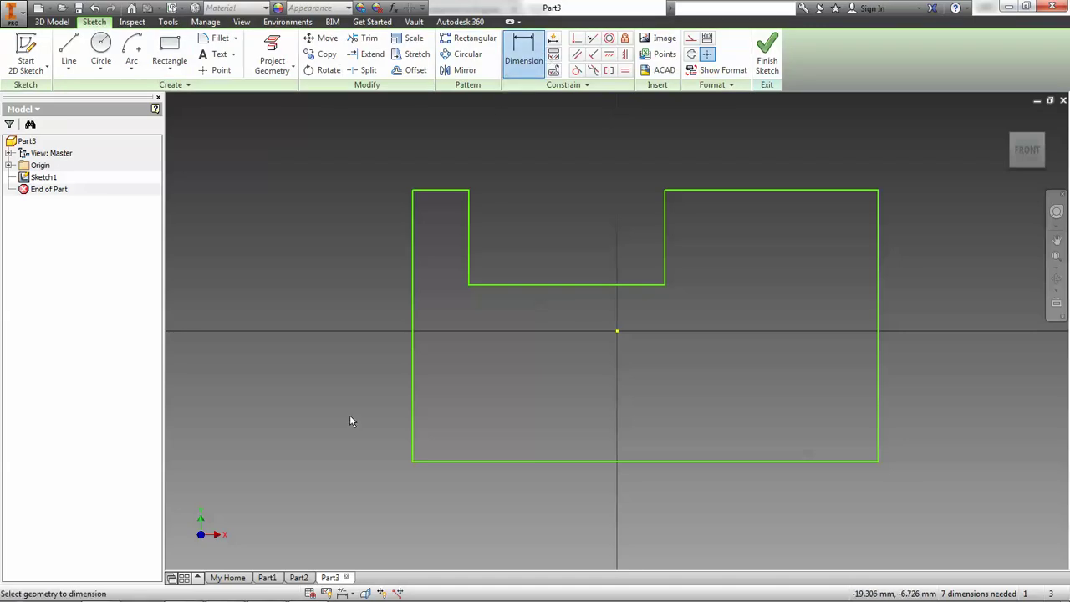
click(470, 229)
click(501, 235)
text(15)
key(Return)
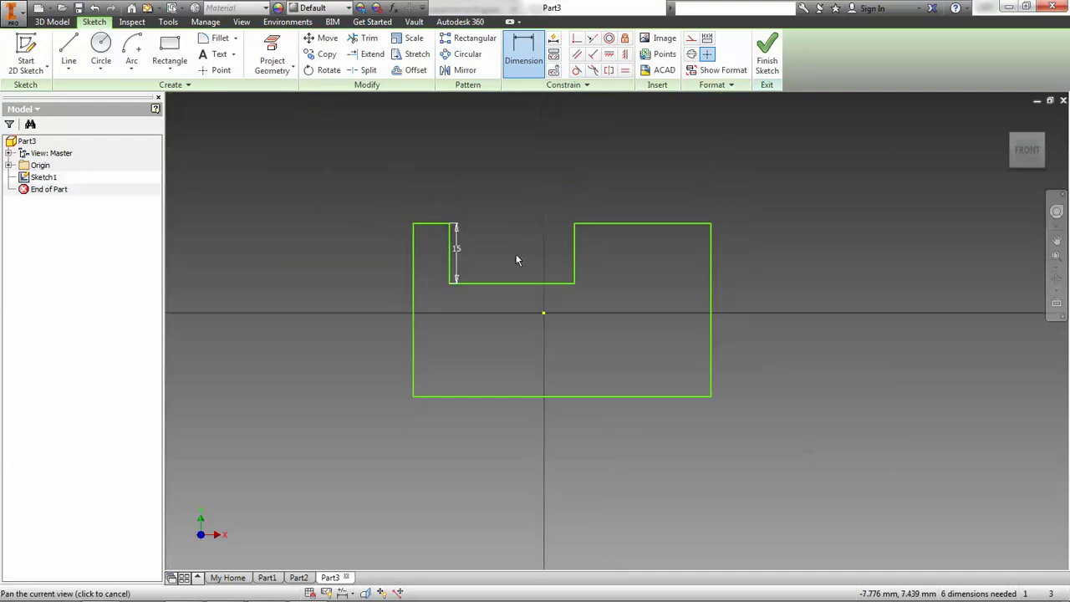
click(368, 194)
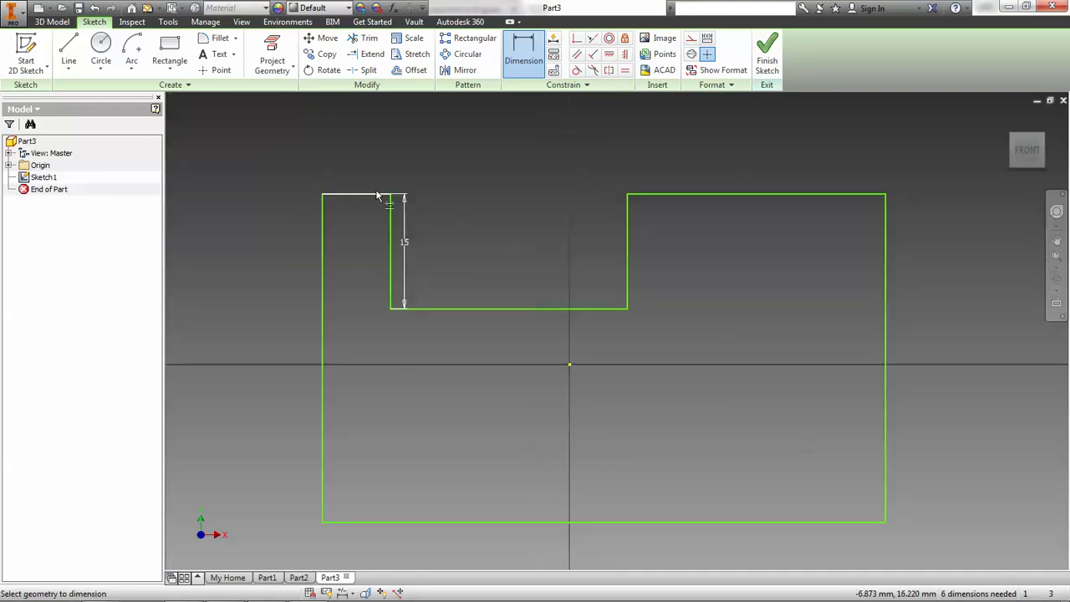
click(373, 167)
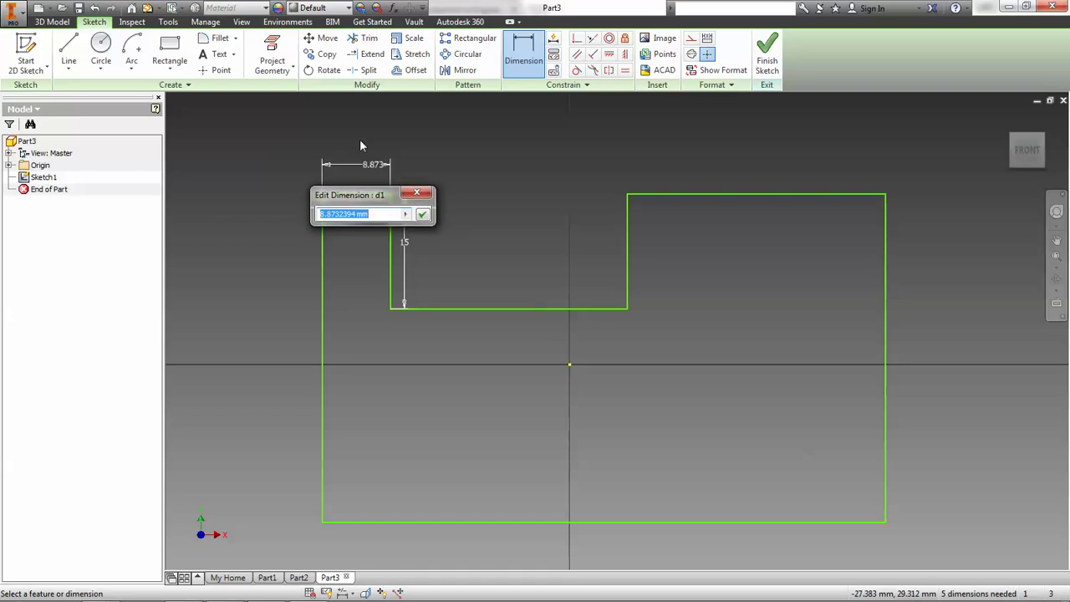
text(10)
key(Return)
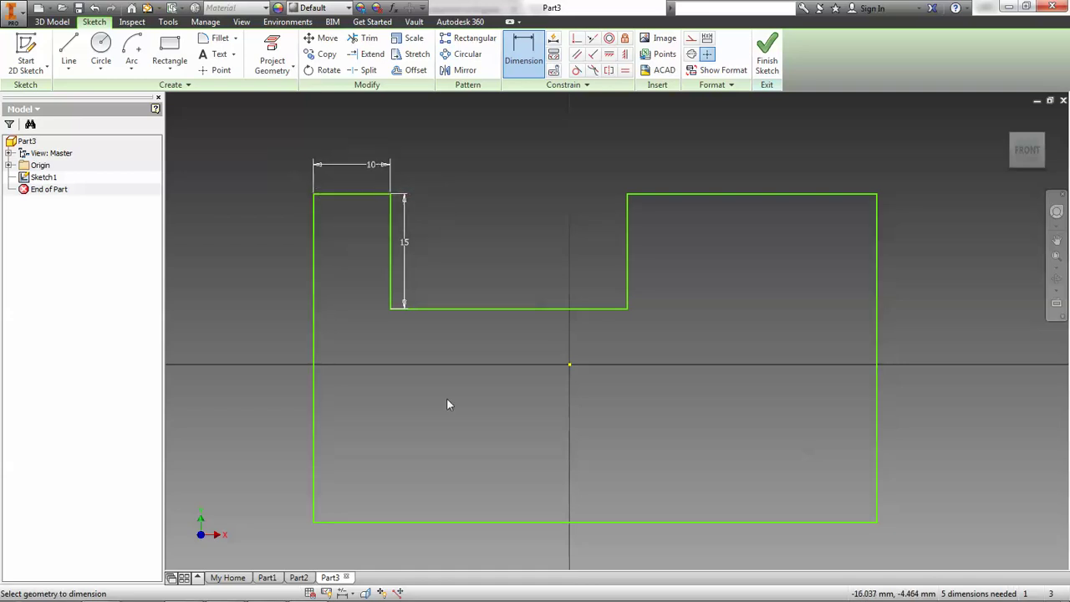
Dimension the profile's bottom edge to 60 mm and its right edge to 40 mm.
click(484, 523)
click(490, 545)
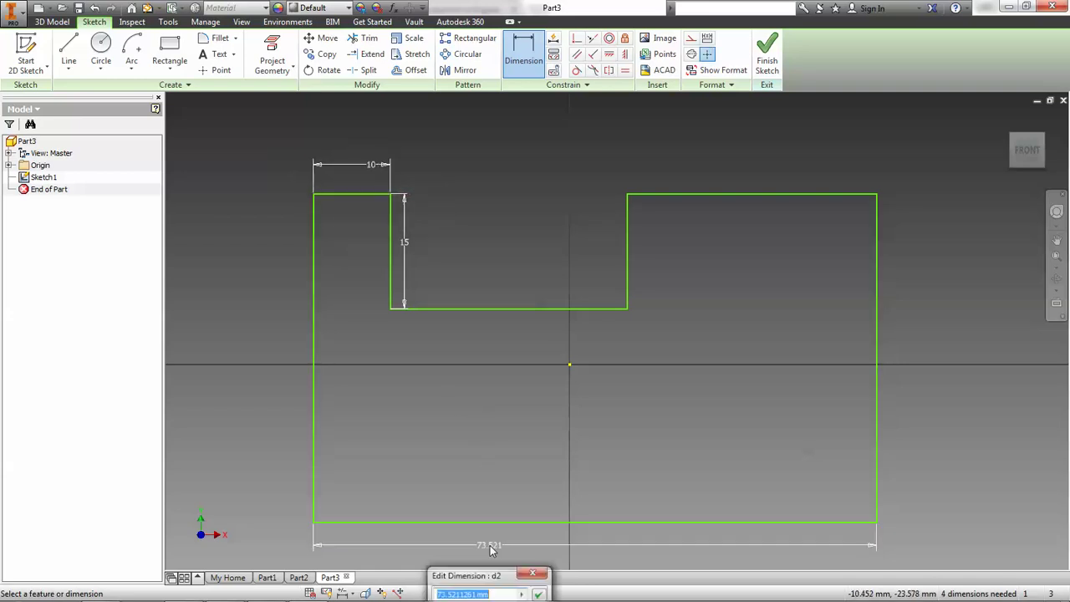
text(60)
key(Return)
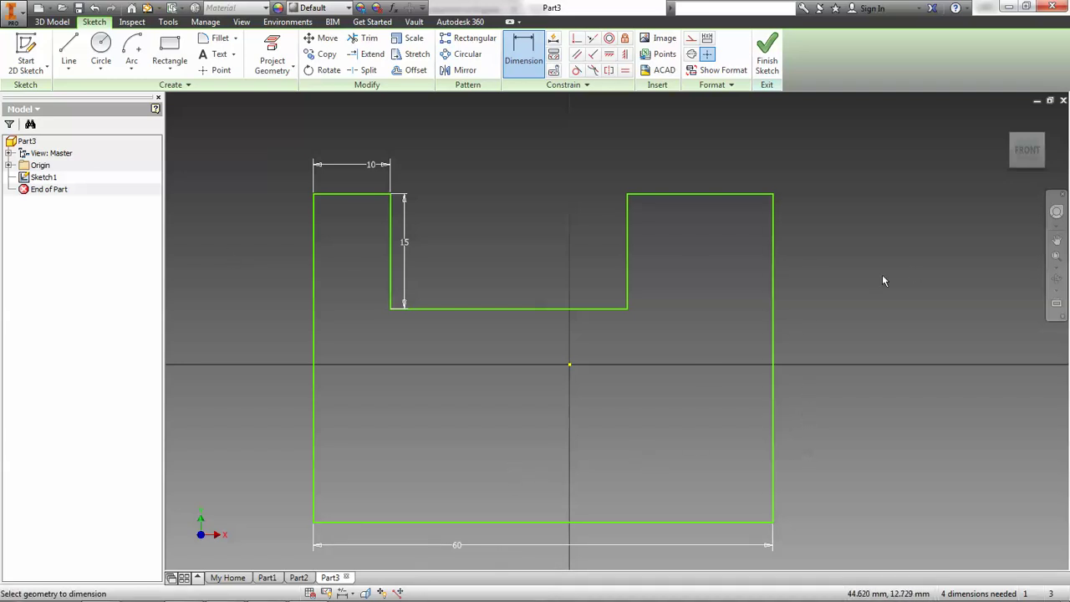
click(773, 288)
click(815, 292)
text(40)
key(Return)
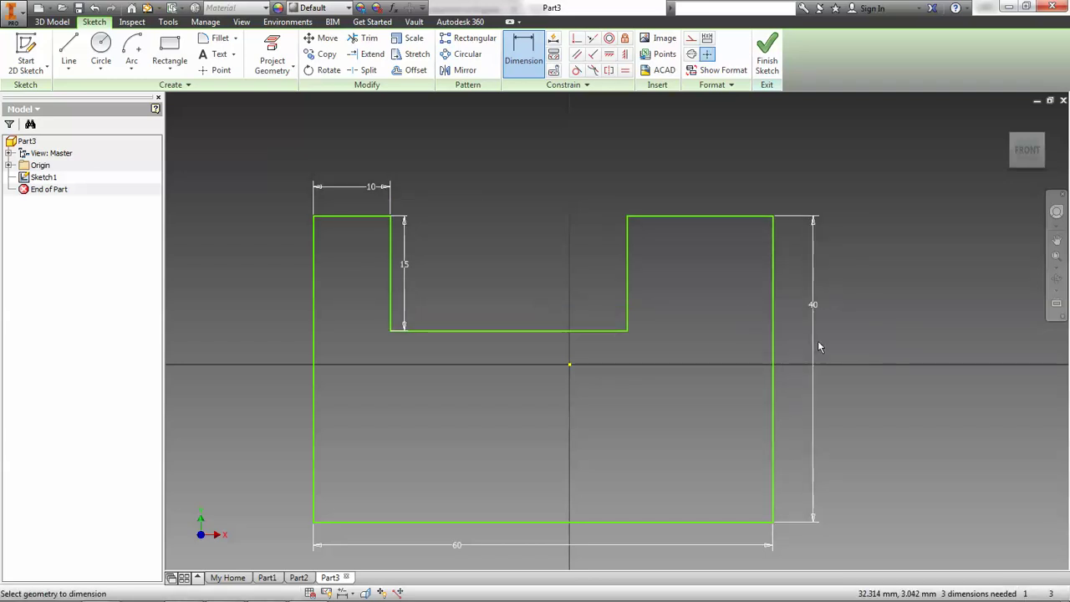
Dimension the top edge right of the notch to 25 mm and finish the sketch.
click(688, 218)
click(689, 177)
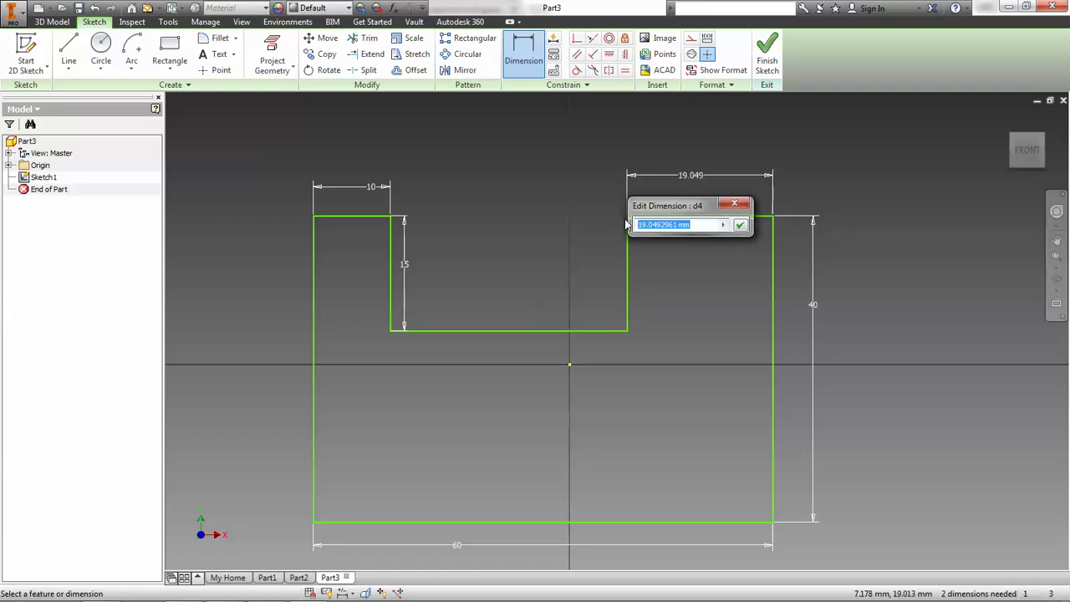
text(25)
key(Return)
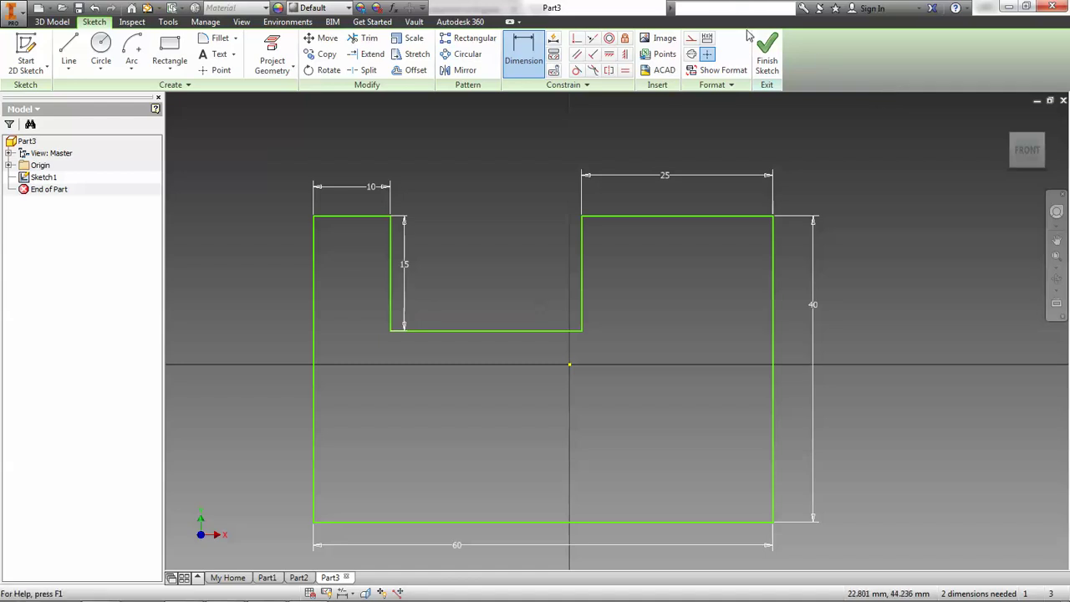
click(767, 54)
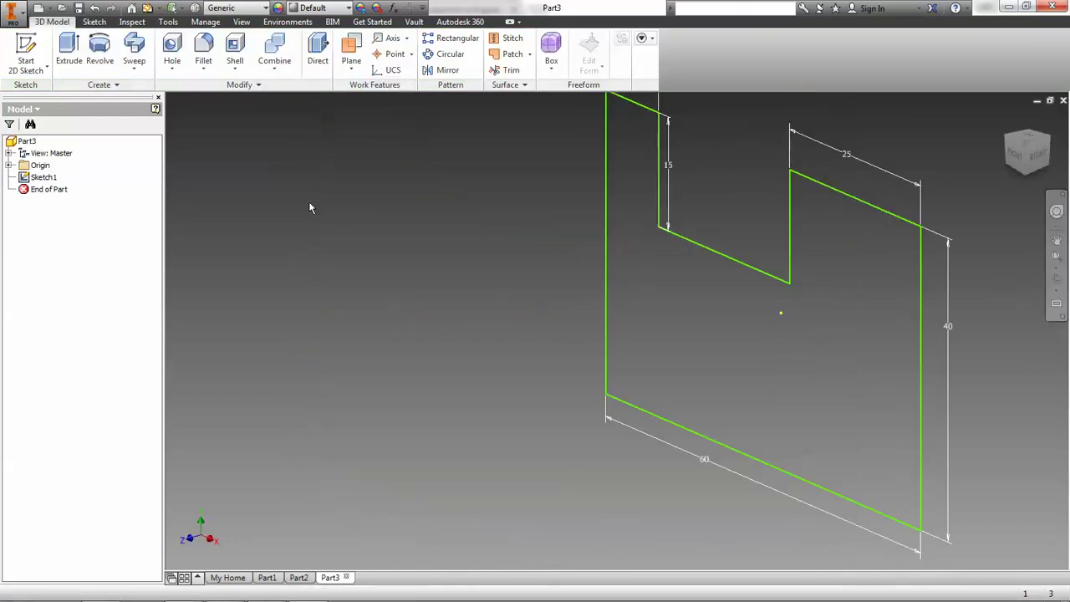
Extrude the notched profile 30 mm into a solid.
click(60, 46)
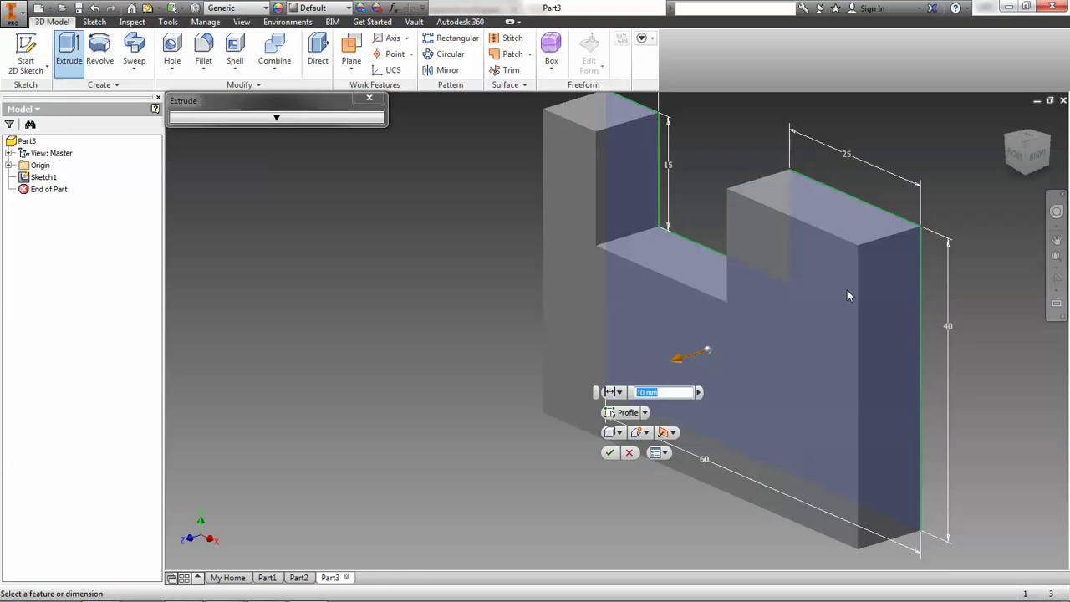
text(30)
key(Return)
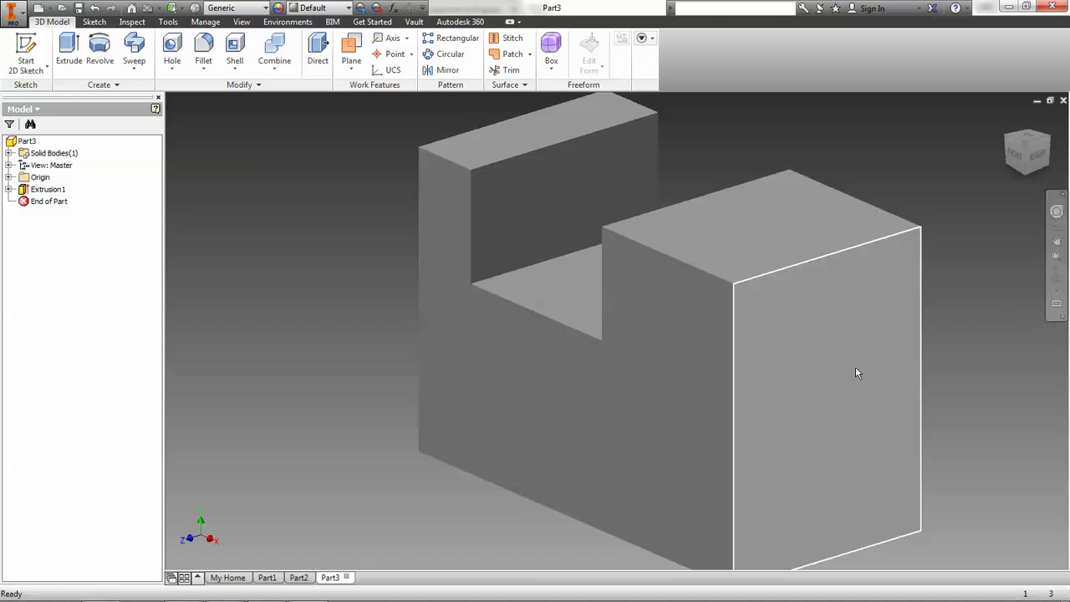
Start a sketch on the solid's right end face and draw a rectangle about 10.5 by 6.5 mm in its lower left area.
click(844, 366)
click(910, 359)
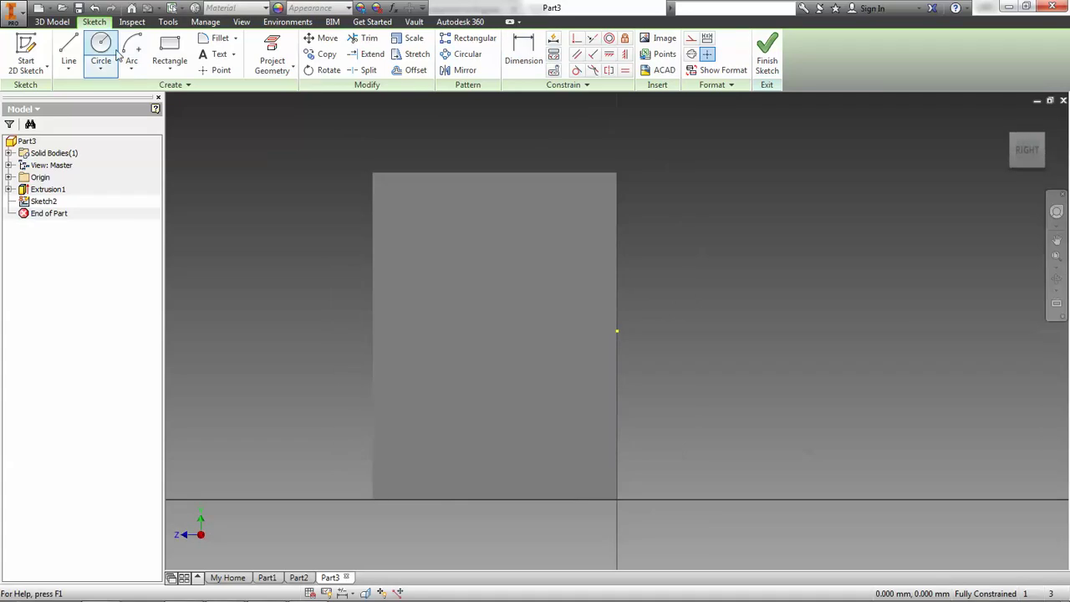
click(170, 46)
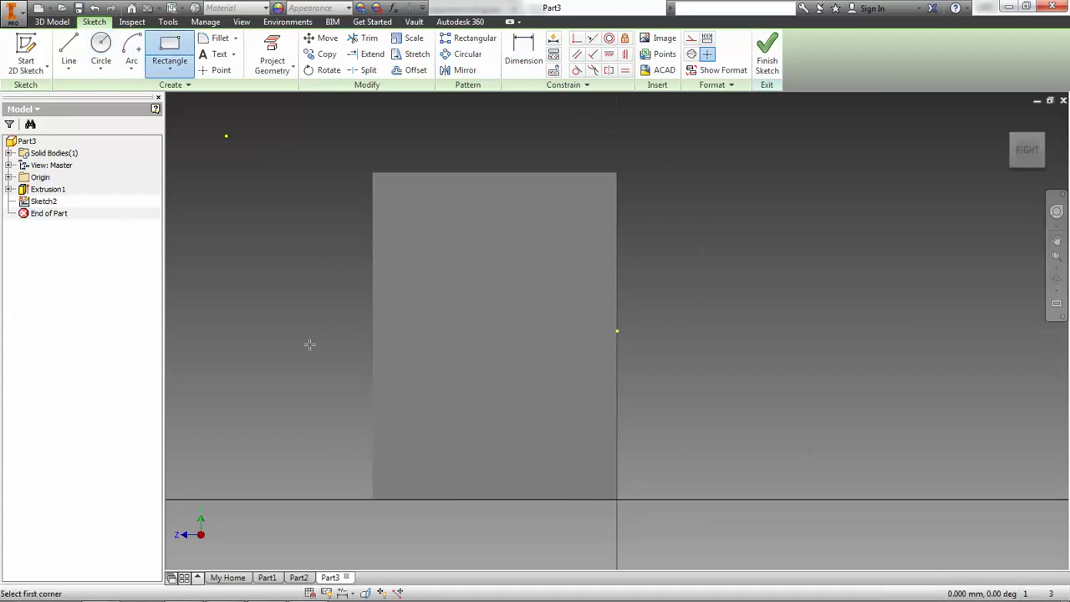
click(404, 385)
click(490, 435)
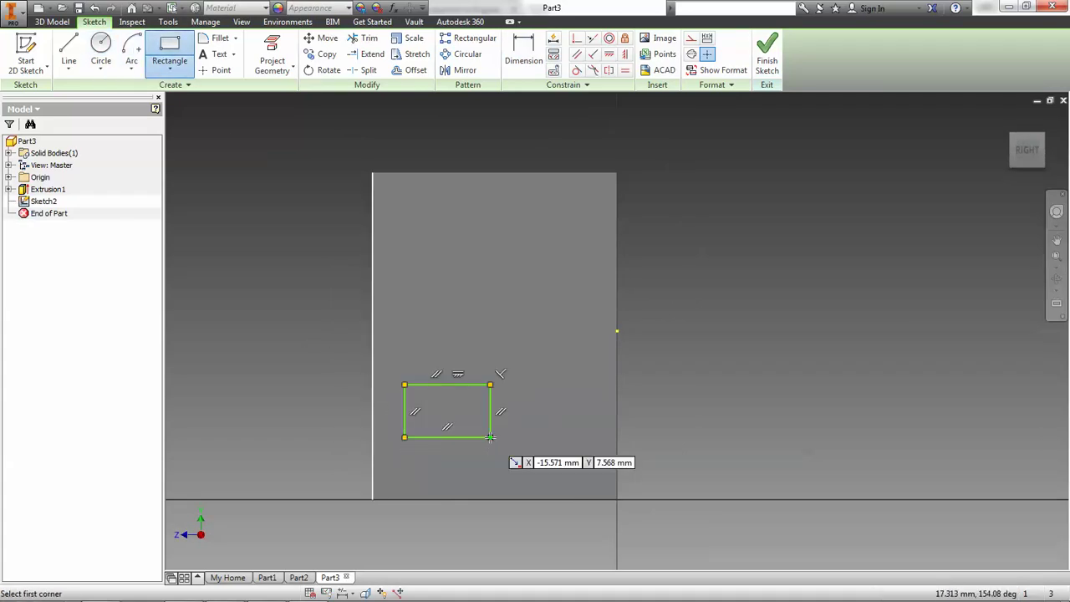
right_click(492, 436)
click(541, 436)
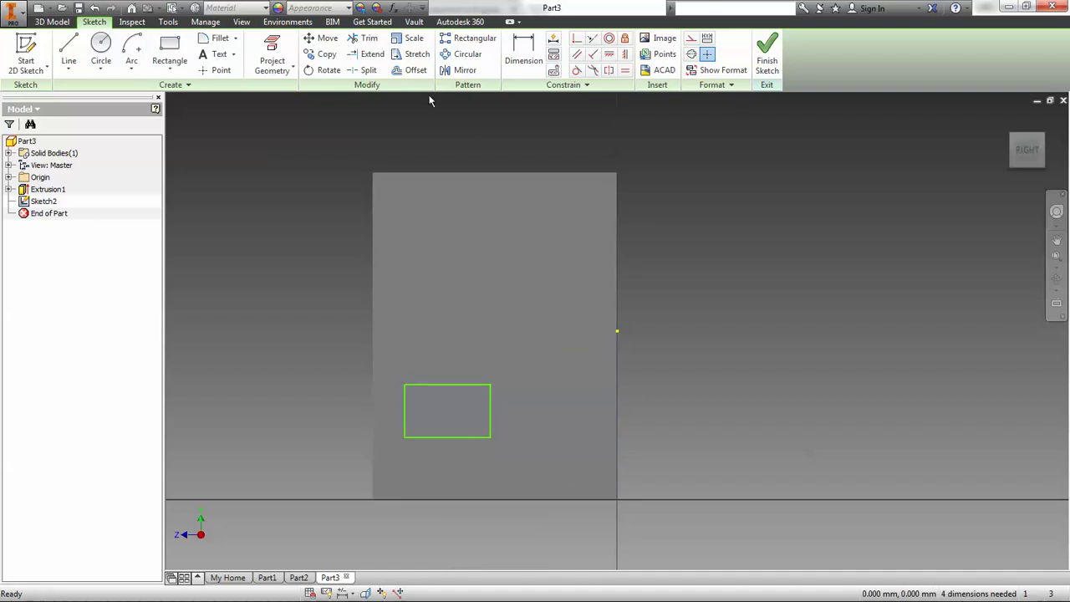
Project the end face's outline into the sketch and place the rectangle 3 mm from the face's left edge.
click(271, 52)
click(409, 176)
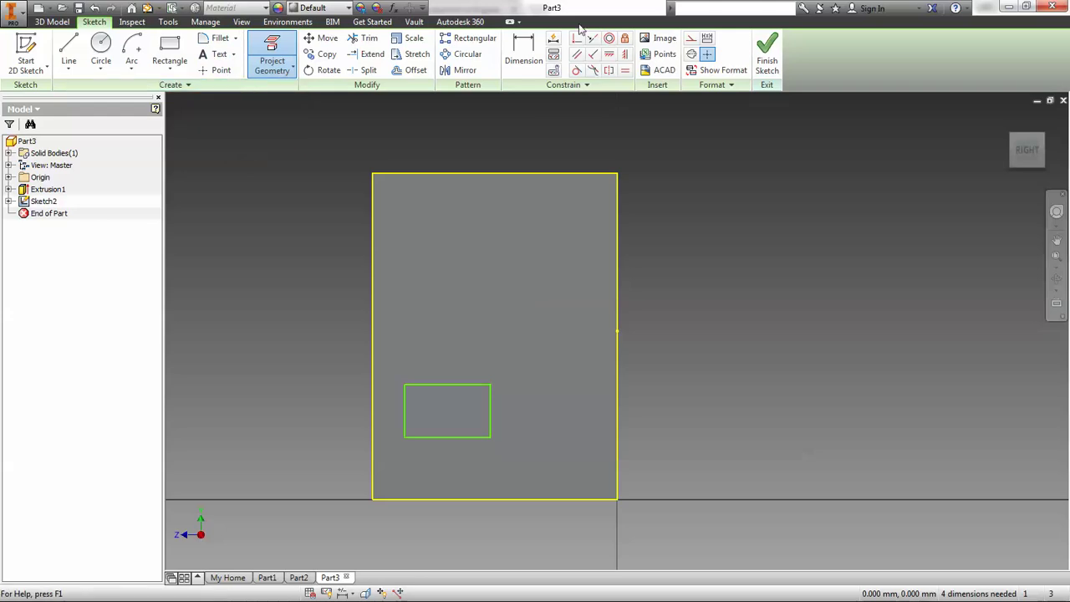
click(523, 55)
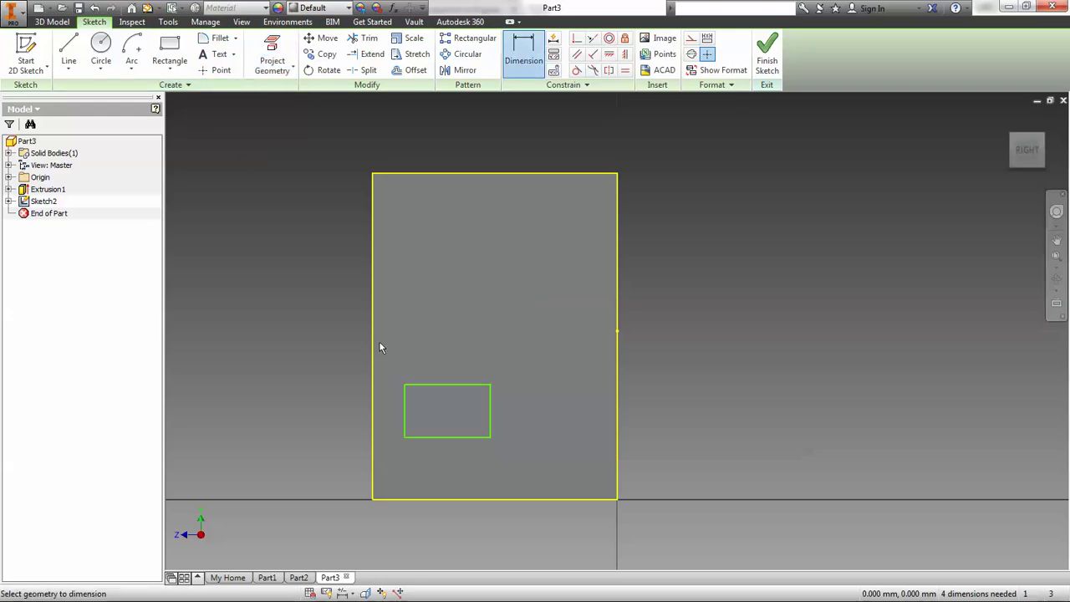
click(405, 408)
click(374, 412)
click(389, 353)
text(3)
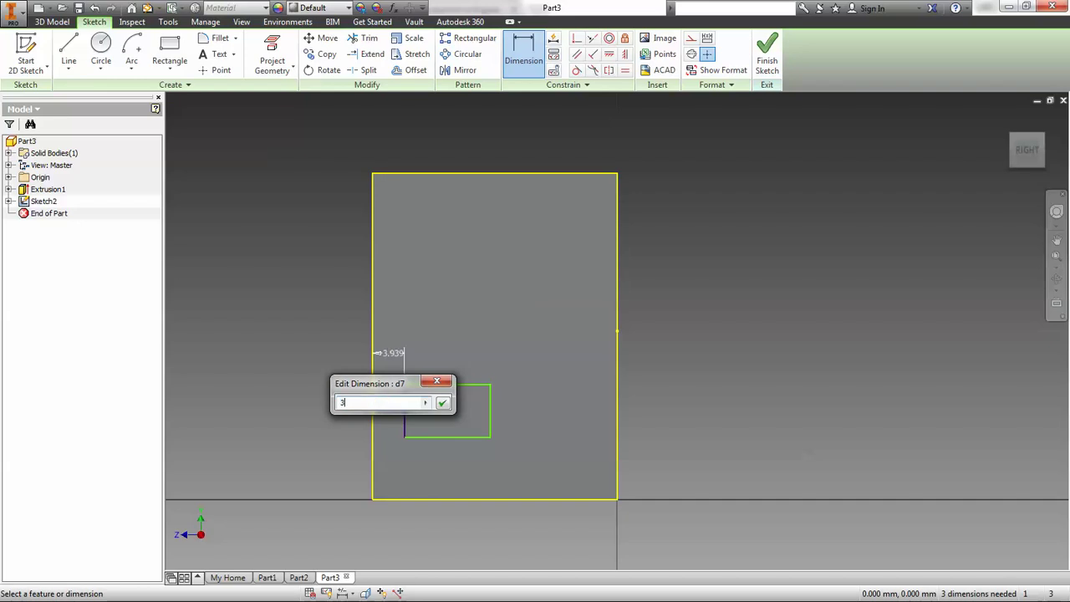
key(Return)
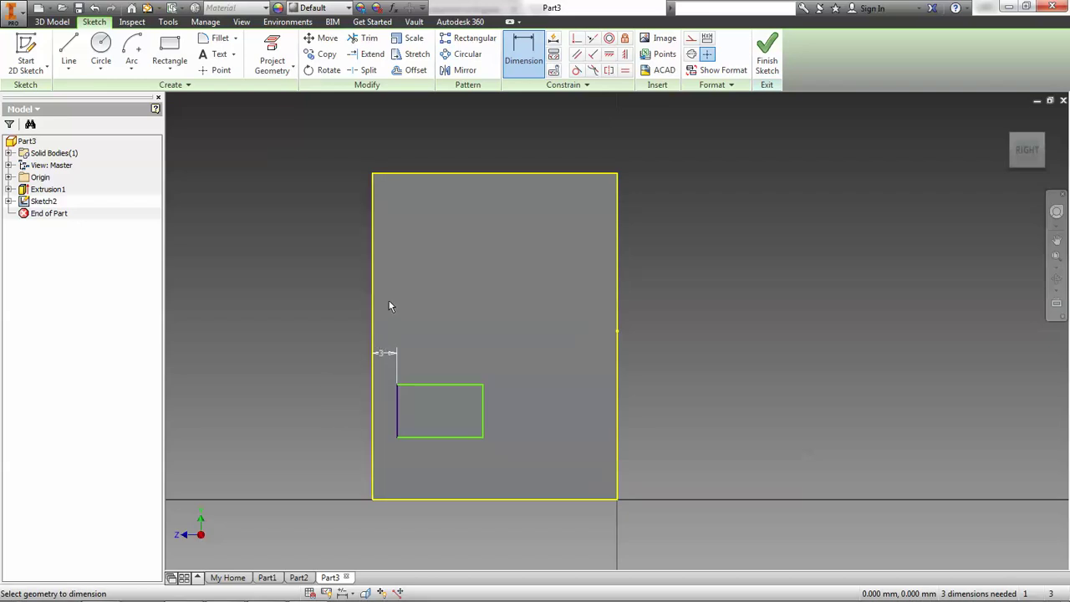
Dimension the rectangle to 15 mm wide and 10 mm high.
click(444, 391)
click(449, 323)
text(15)
key(Return)
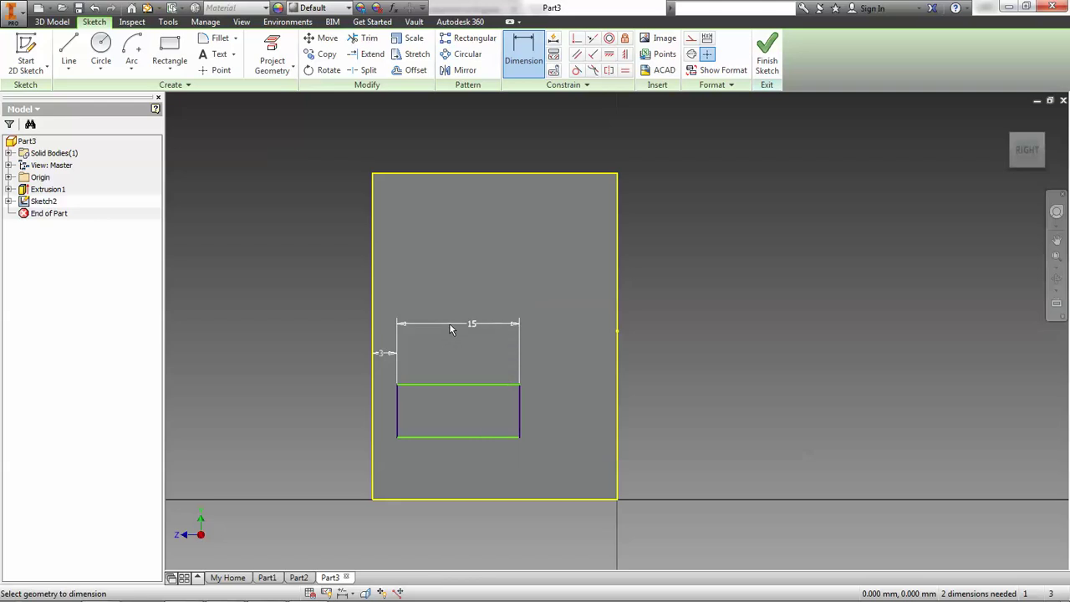
click(521, 416)
click(536, 409)
text(10)
key(Return)
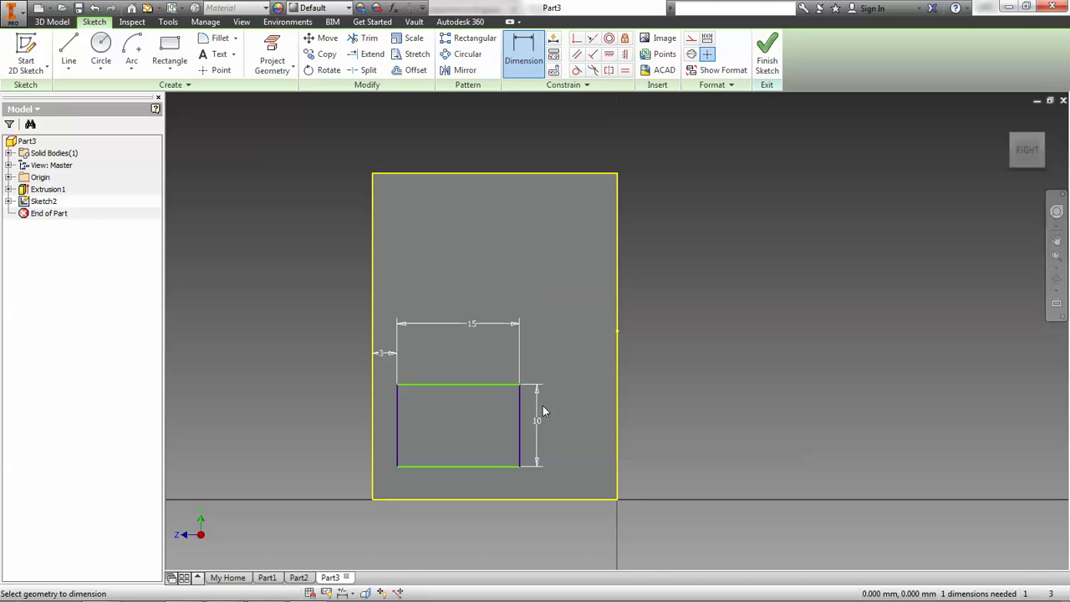
Place the rectangle 5 mm above the face's bottom edge and finish the sketch.
click(481, 467)
click(490, 500)
click(587, 483)
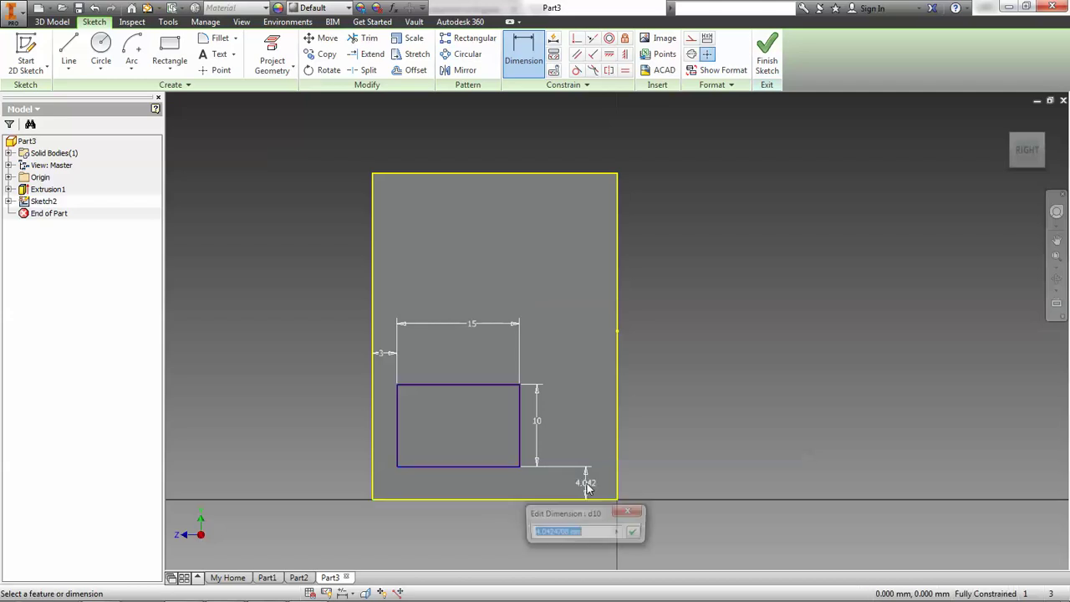
text(5)
key(Return)
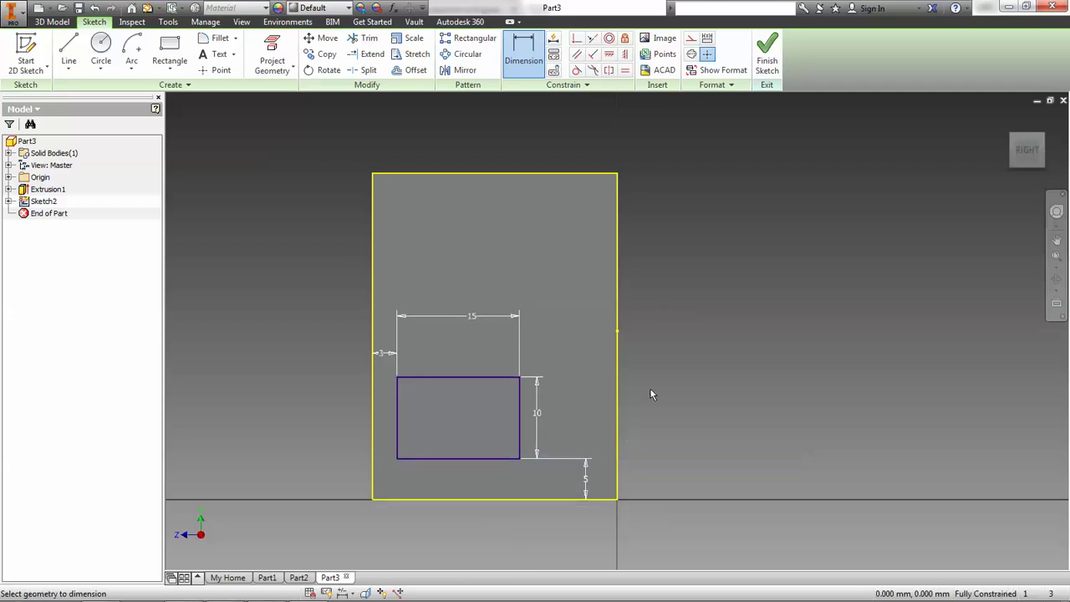
click(767, 54)
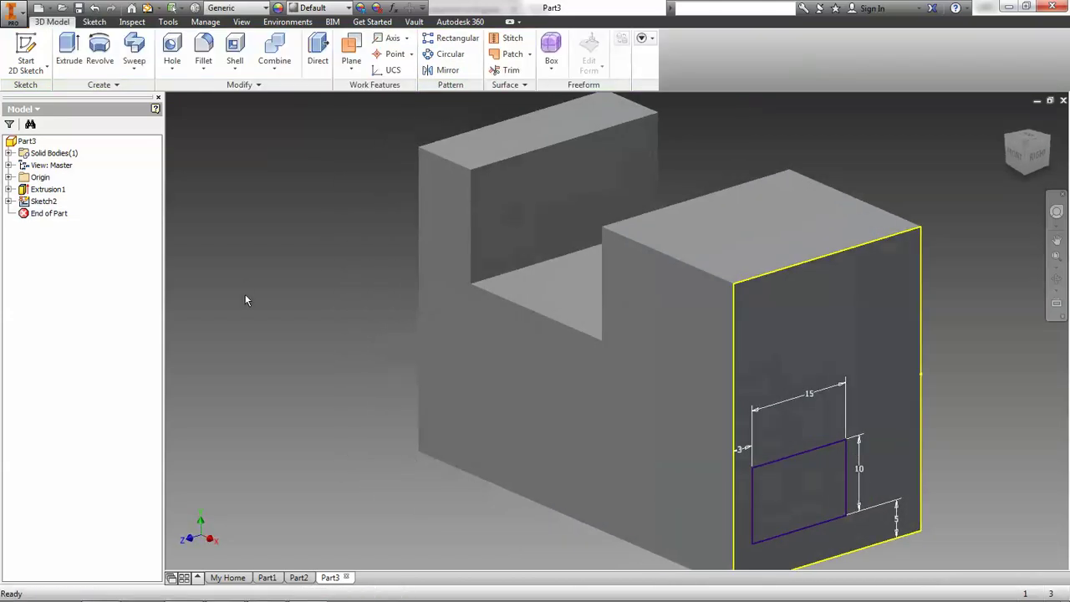
Extrude the 15 by 10 mm rectangle as a cut through the entire block, with the extent set to All.
click(97, 50)
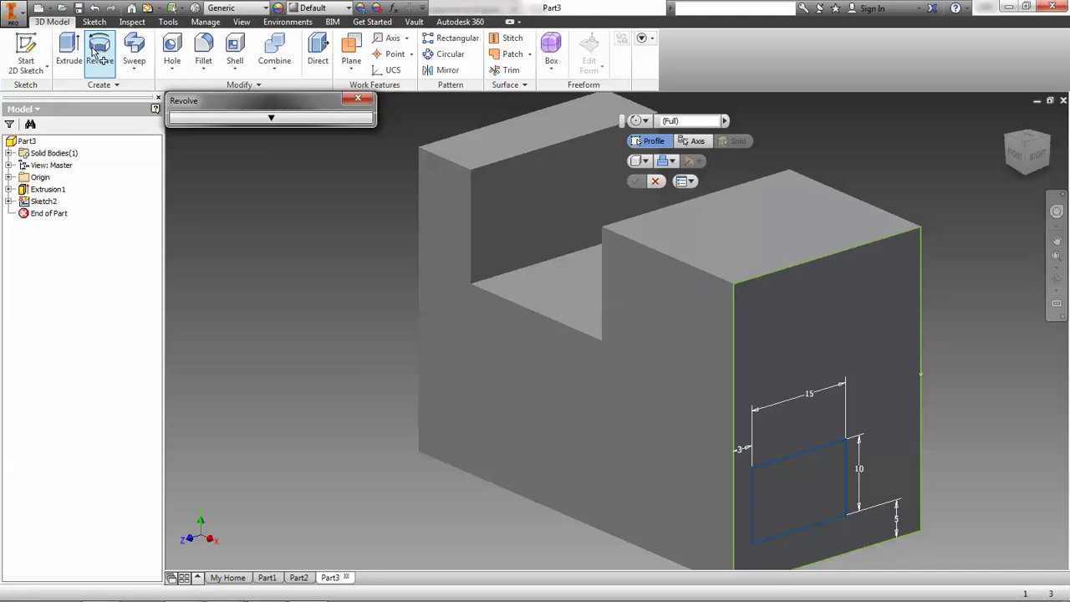
click(69, 50)
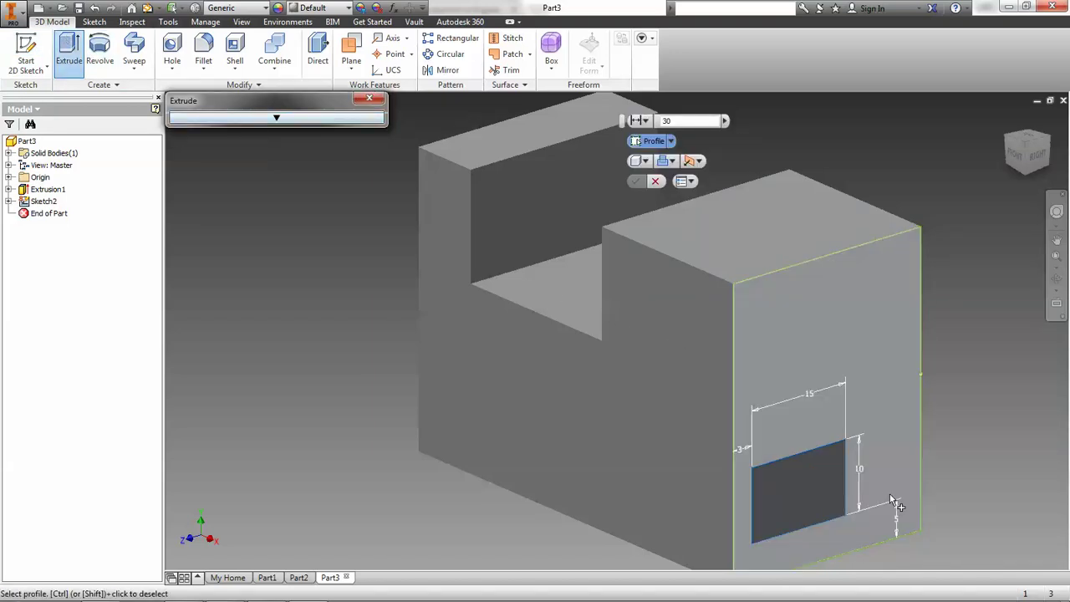
click(798, 480)
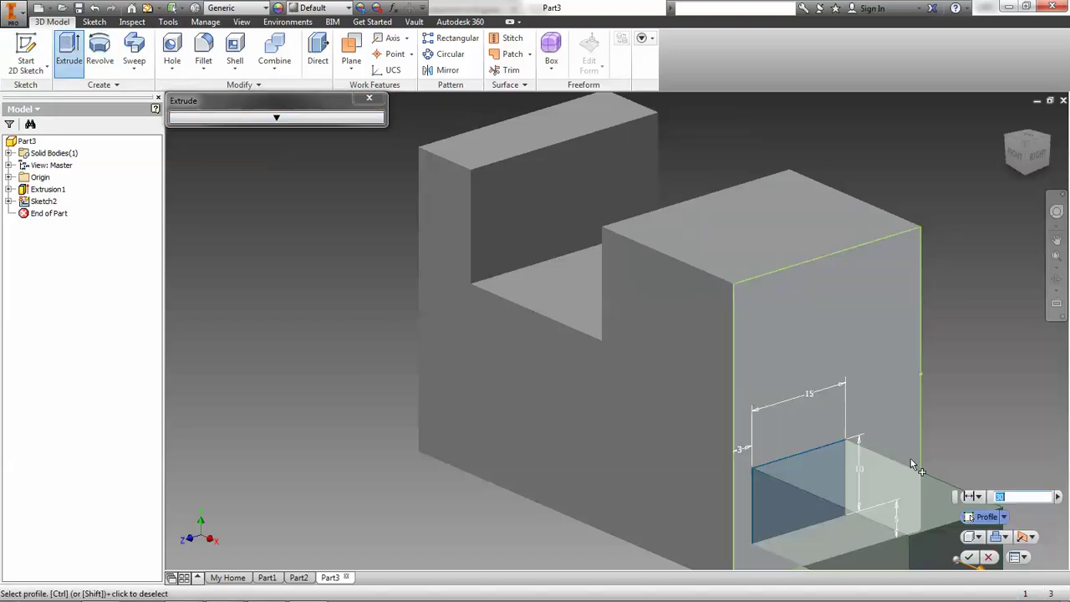
click(281, 119)
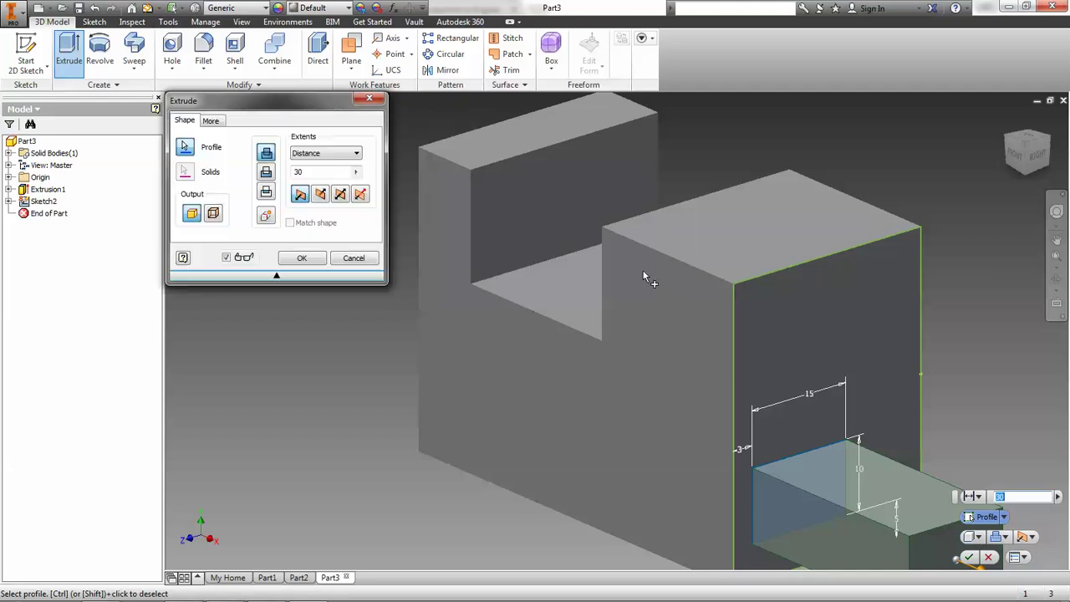
click(1007, 538)
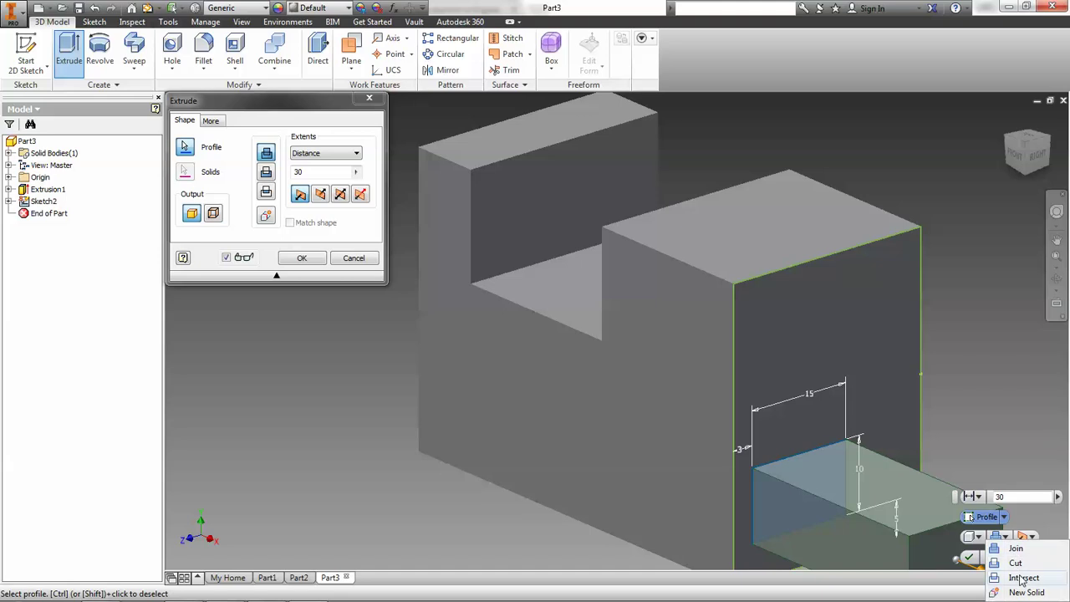
click(1018, 564)
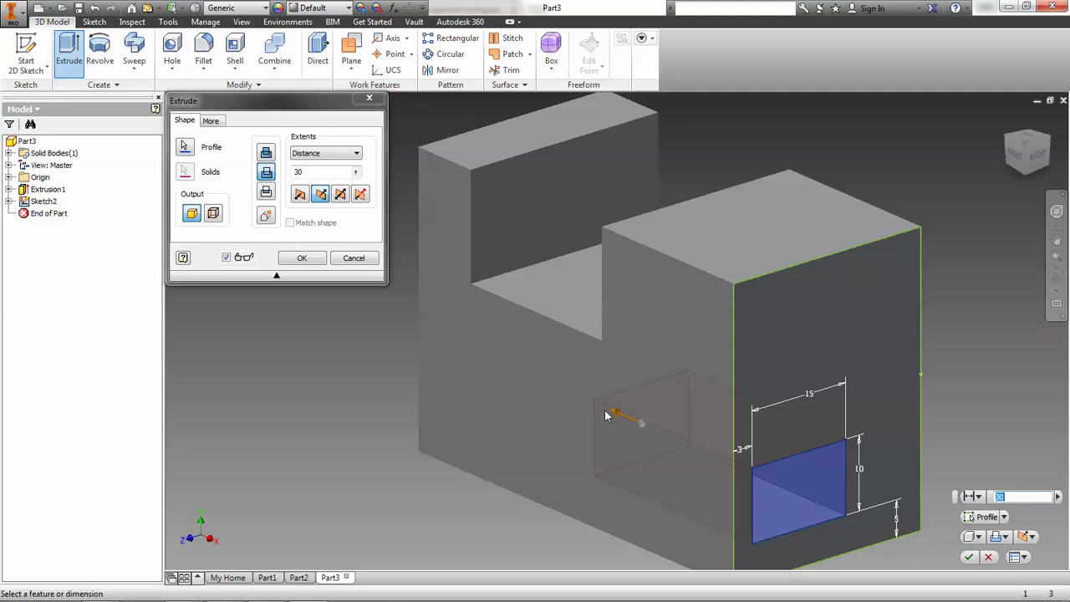
click(357, 155)
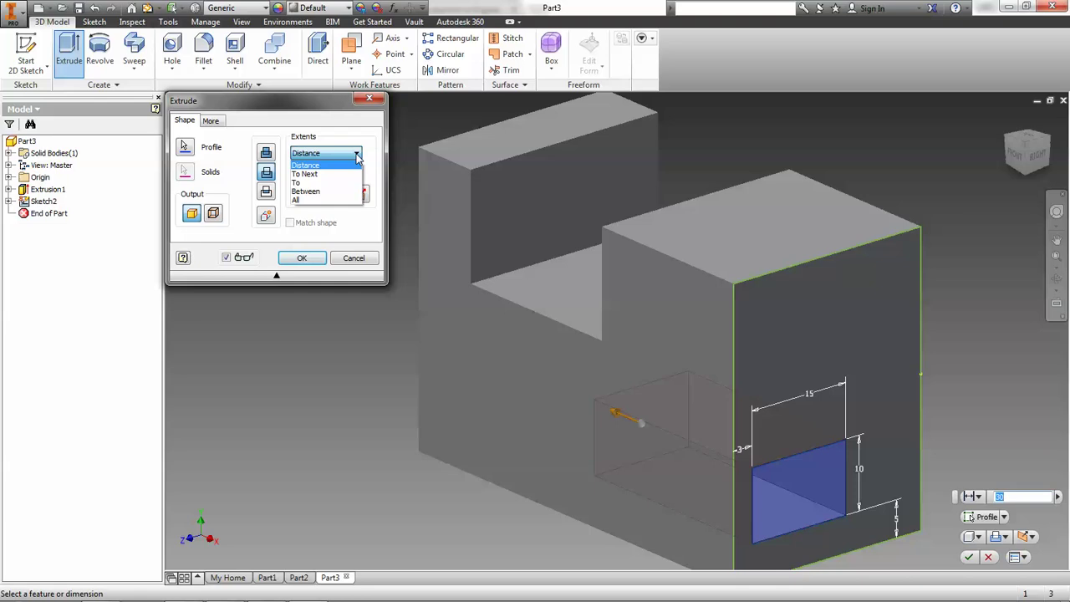
click(303, 200)
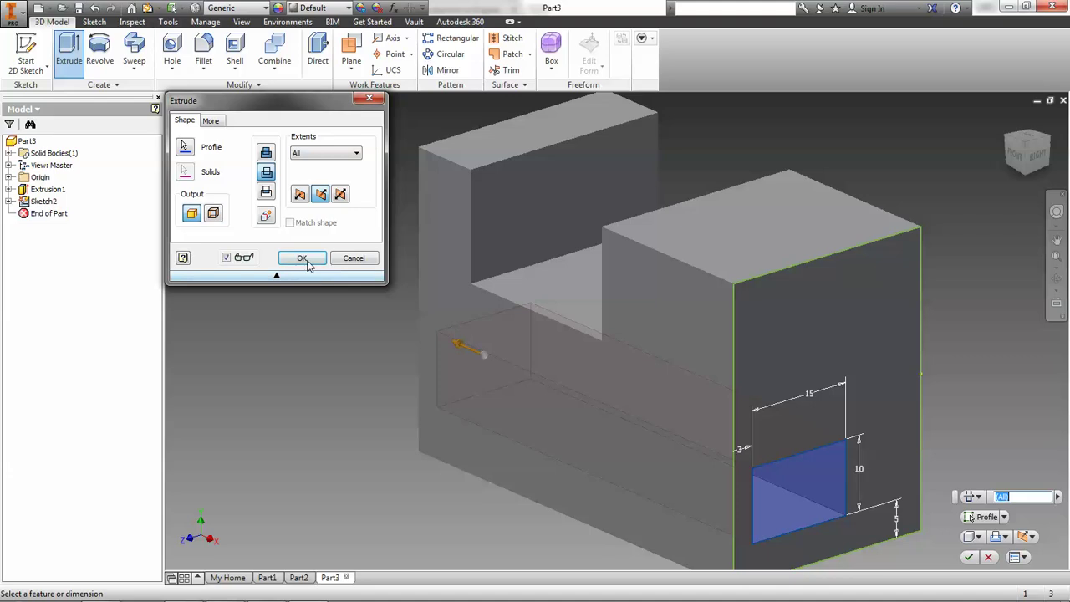
click(306, 261)
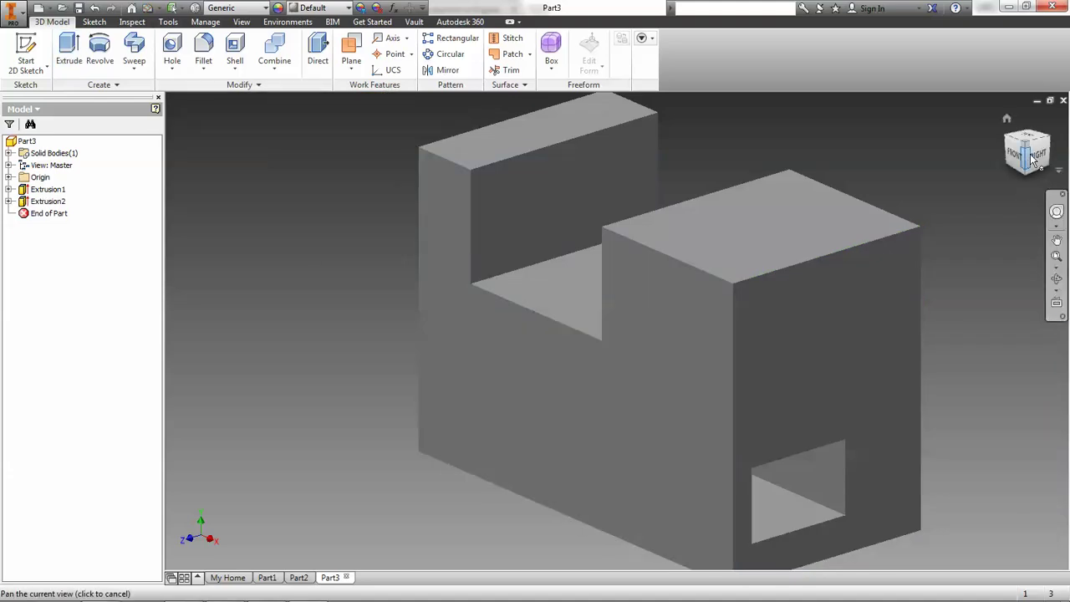
click(1034, 161)
scroll(584, 518, up, 3)
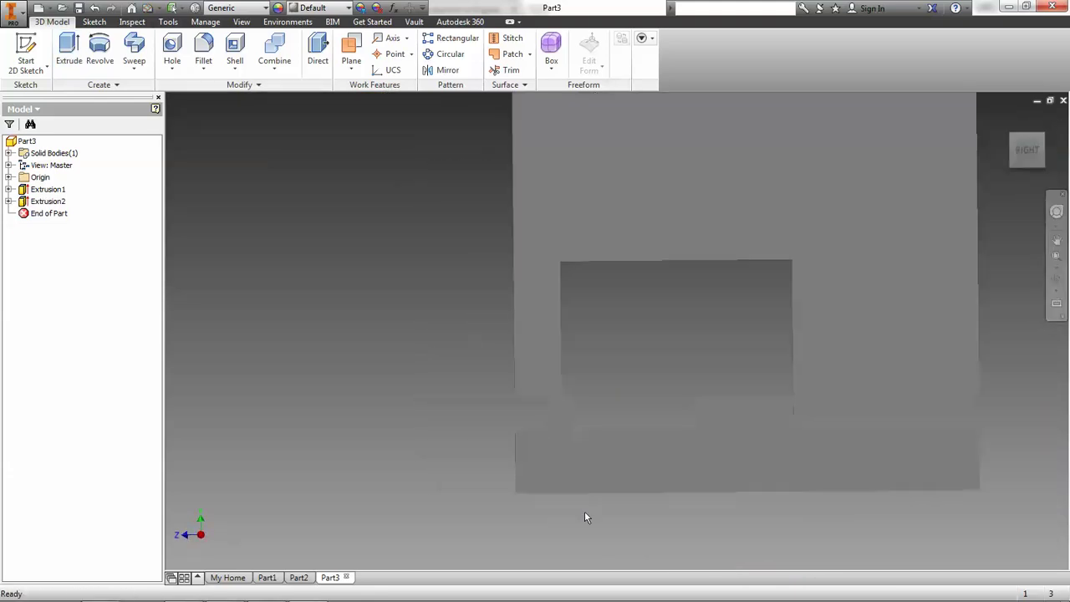
scroll(585, 517, up, 3)
key(F2)
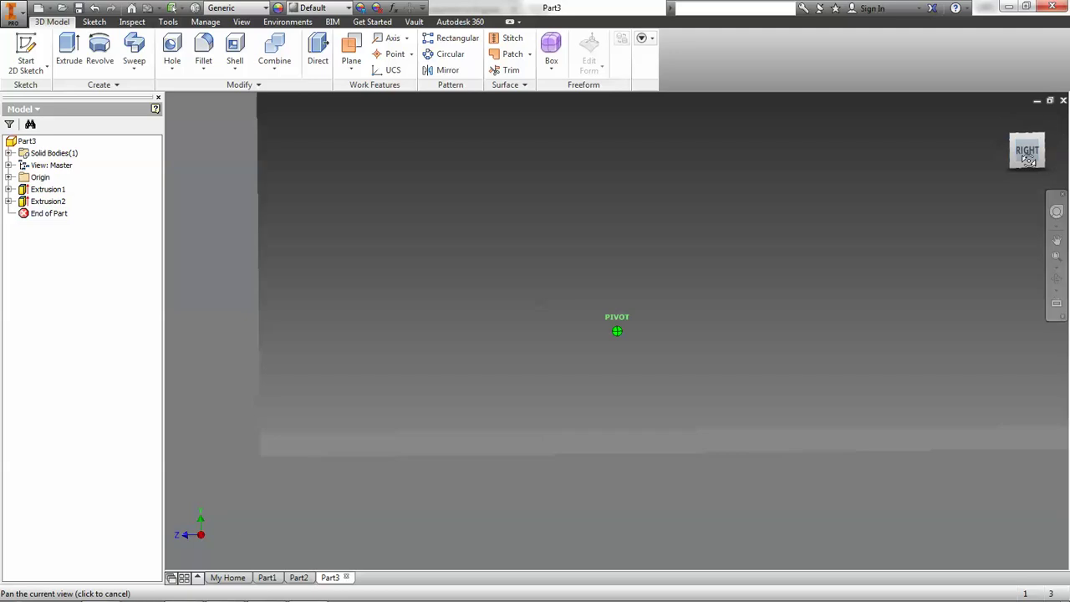
key(Escape)
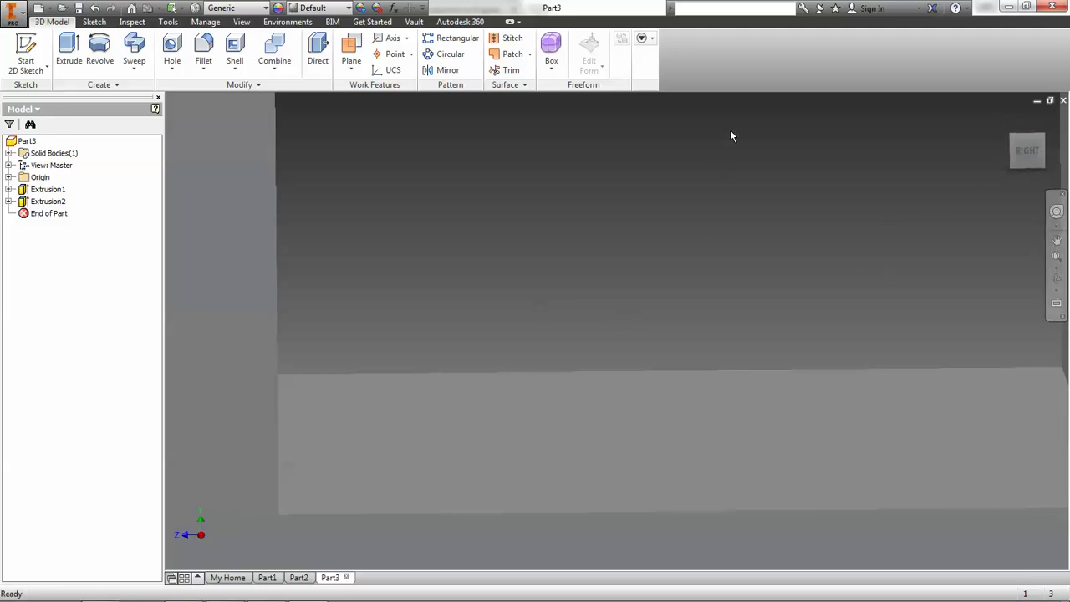
Create a new inch part file from the Standard.ipt template.
click(13, 17)
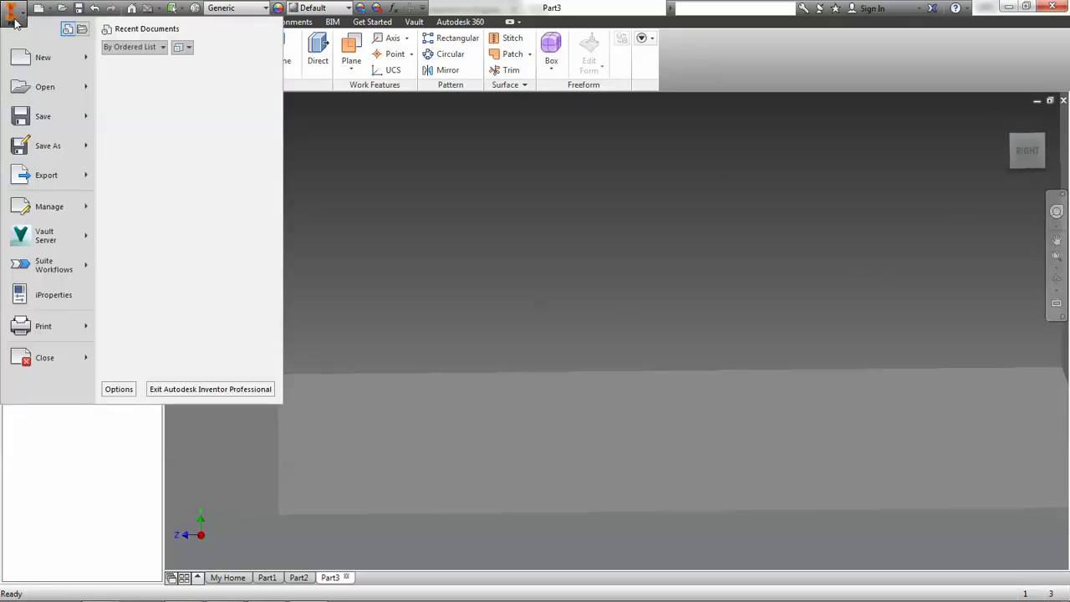
mouse_move(23, 70)
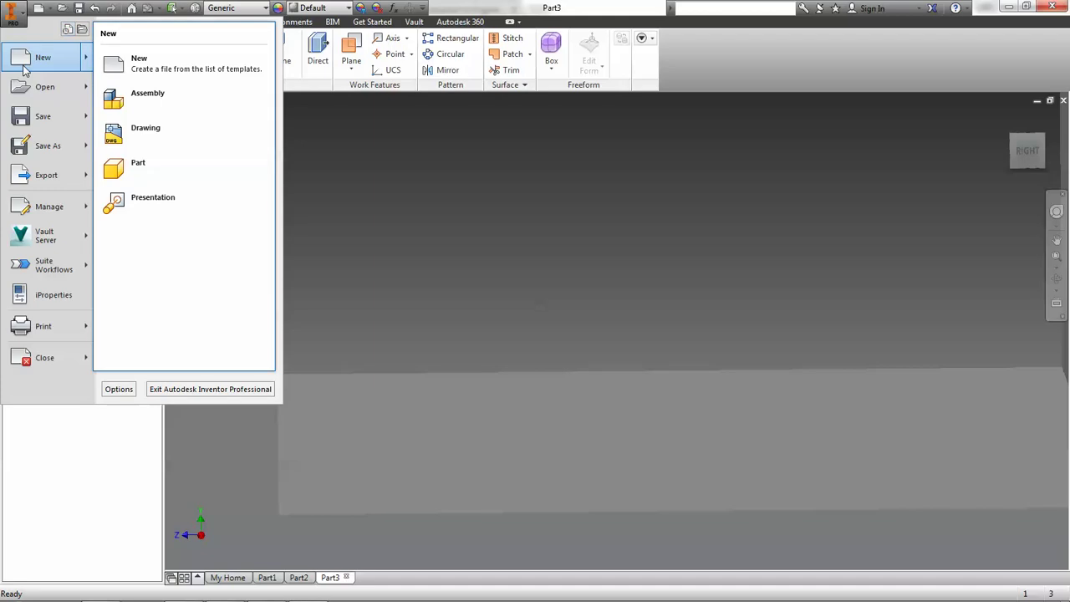
click(142, 64)
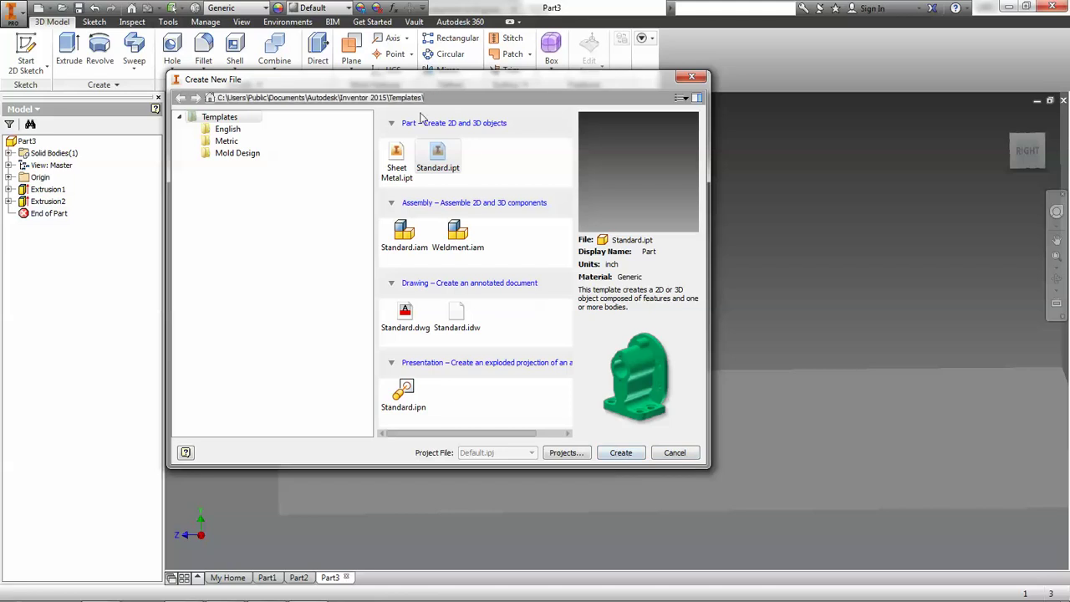
click(438, 155)
click(630, 458)
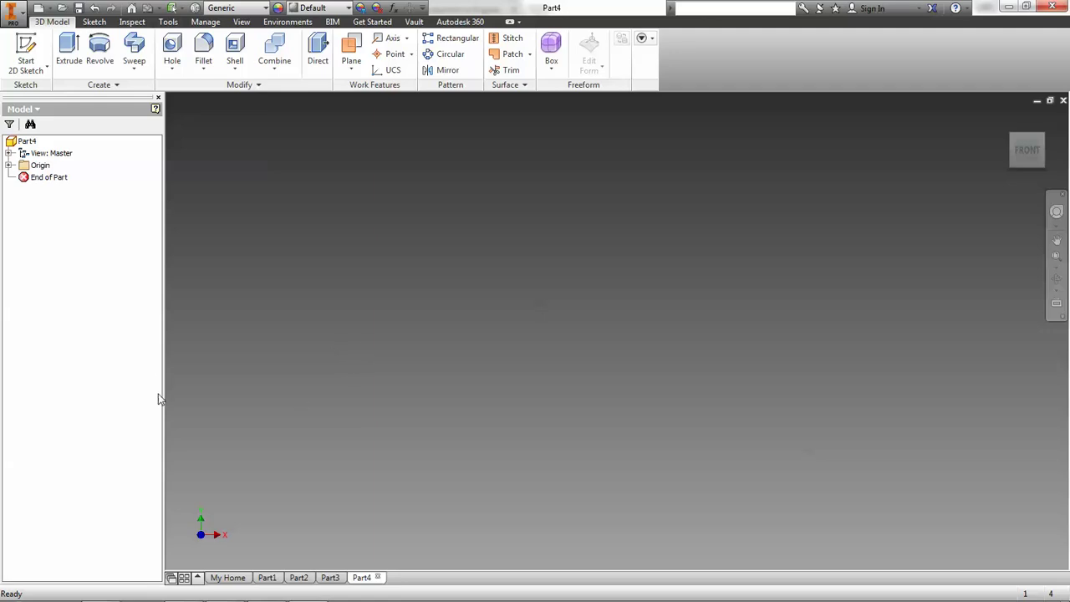
Start a sketch on the XY plane and draw a rectangle about 0.88 in high around the origin.
click(25, 57)
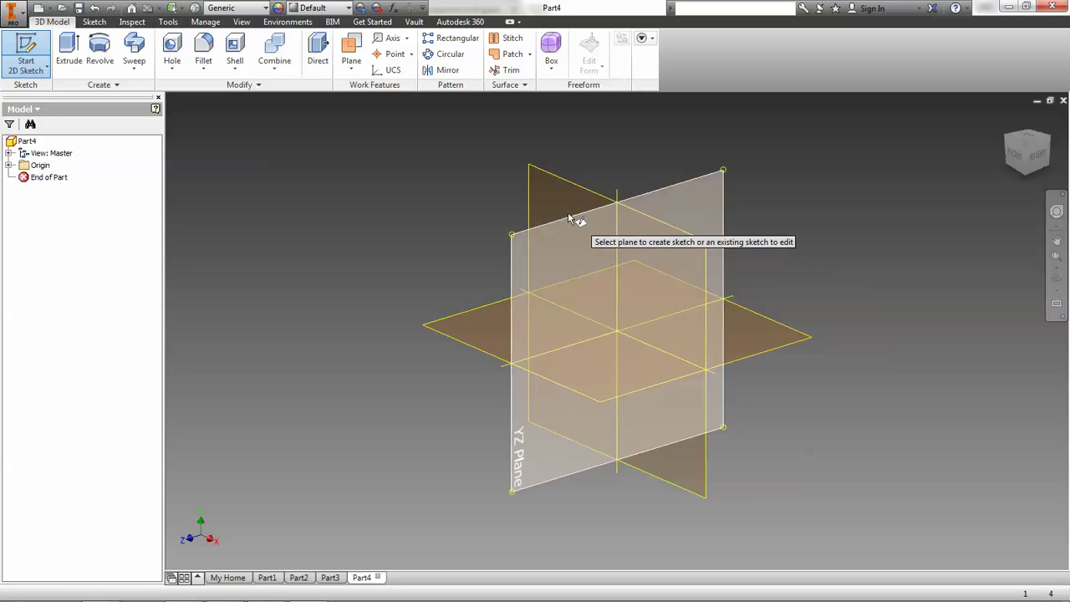
click(539, 185)
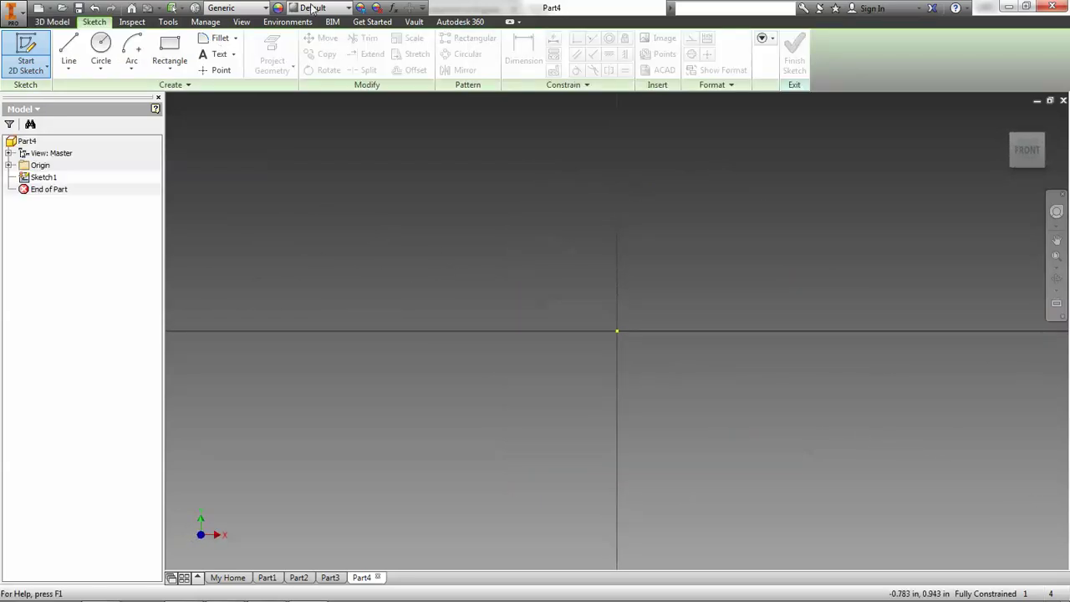
click(170, 51)
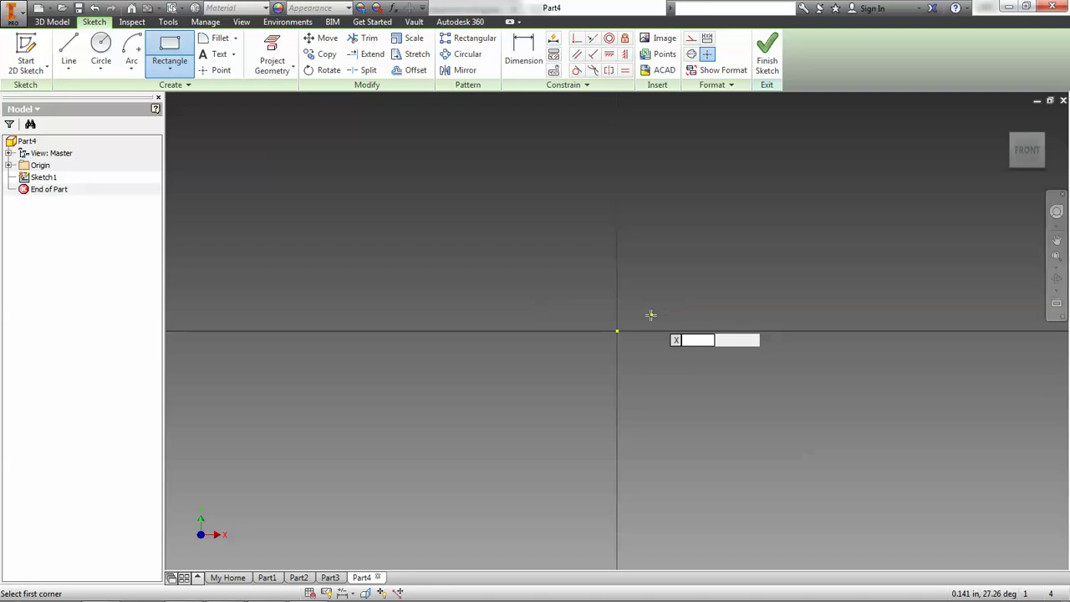
click(359, 206)
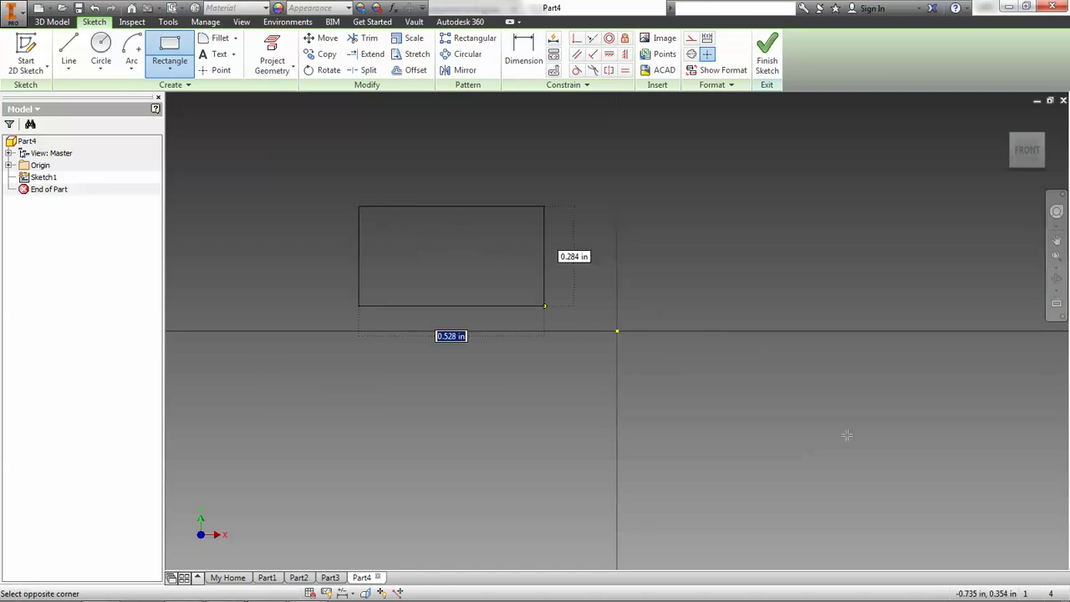
click(943, 513)
right_click(824, 459)
click(886, 439)
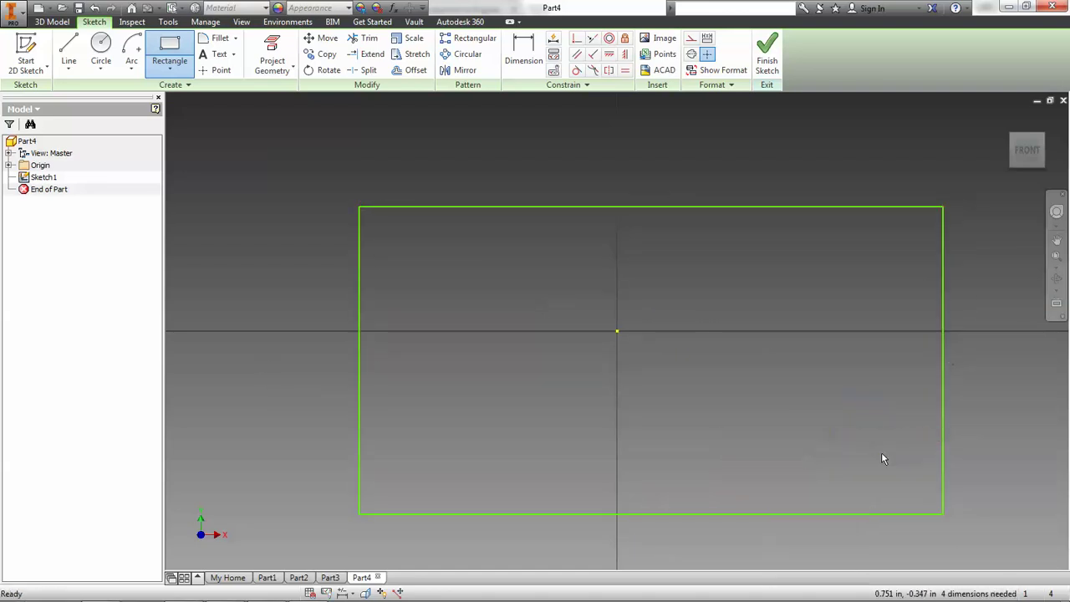
Dimension the rectangle to 2.5 in high and 2.5 in wide, and finish the sketch.
click(535, 65)
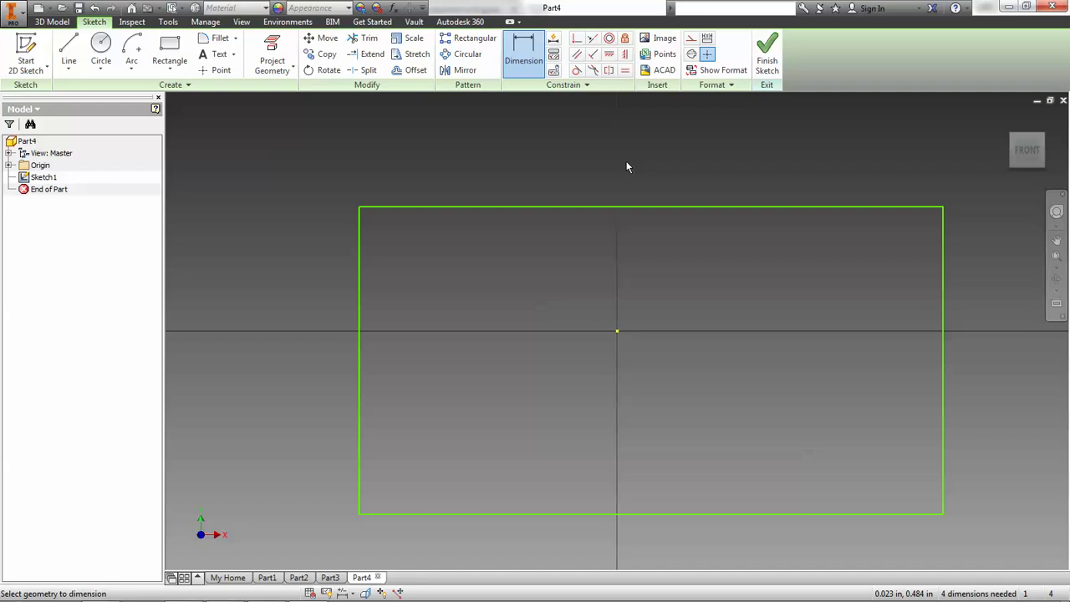
click(362, 306)
click(304, 307)
text(2.5)
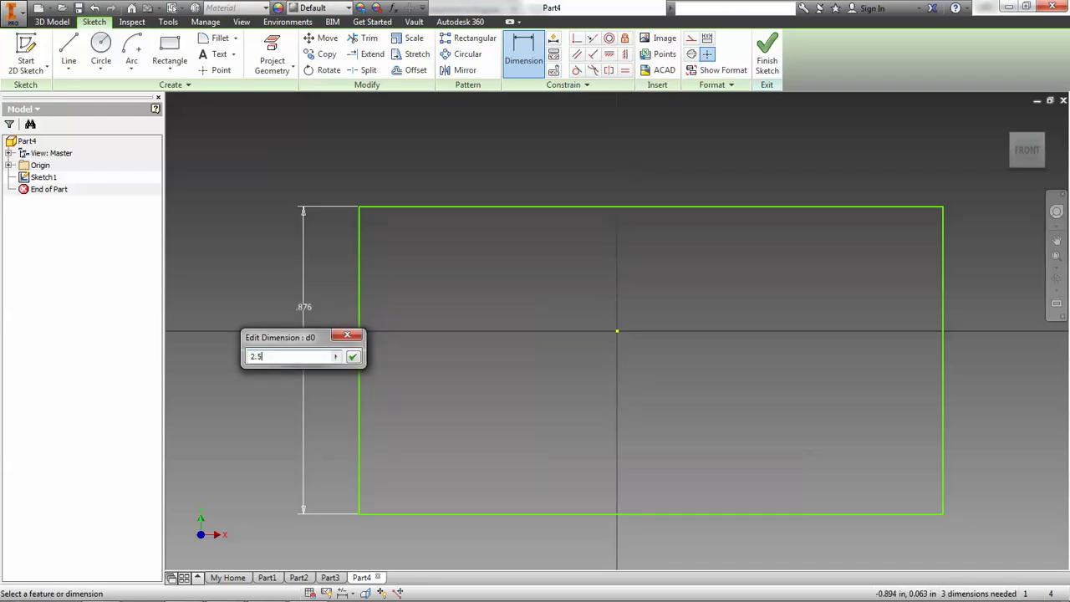
key(Return)
scroll(306, 304, down, 5)
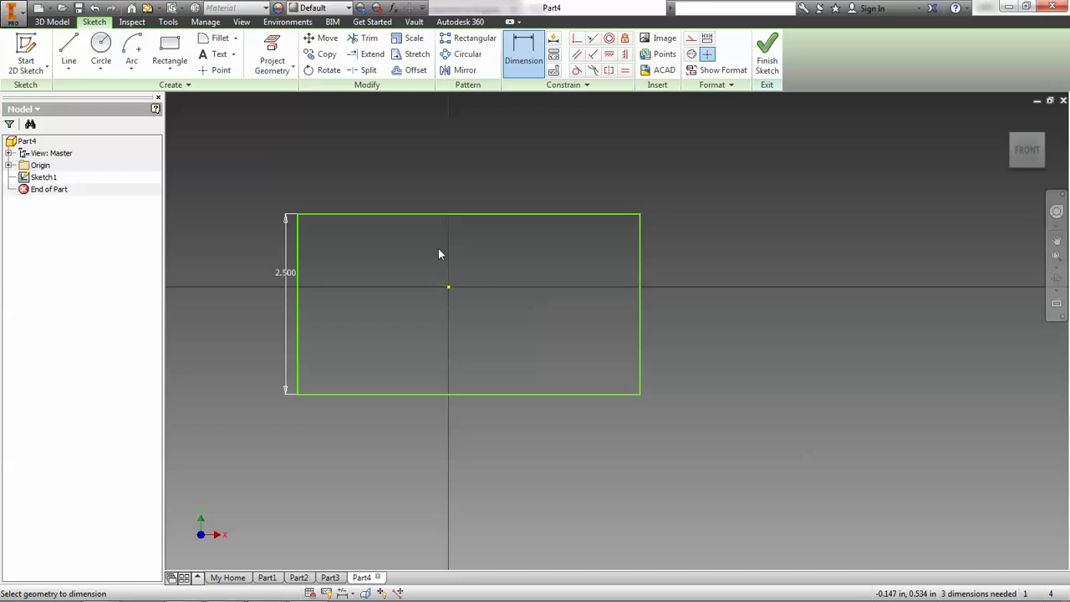
click(437, 216)
click(444, 178)
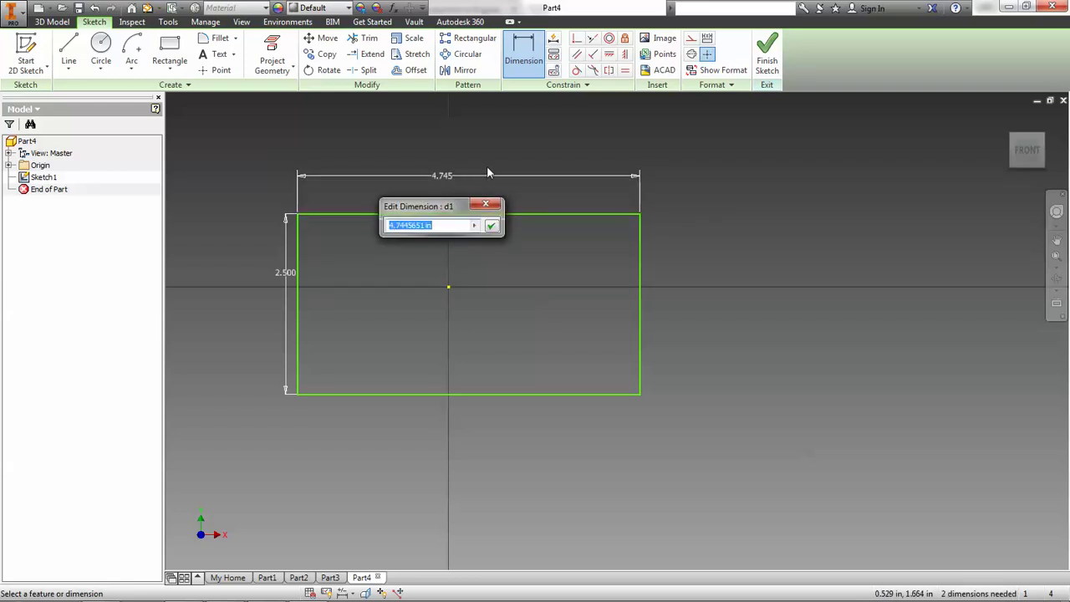
text(2.5)
key(Return)
click(767, 52)
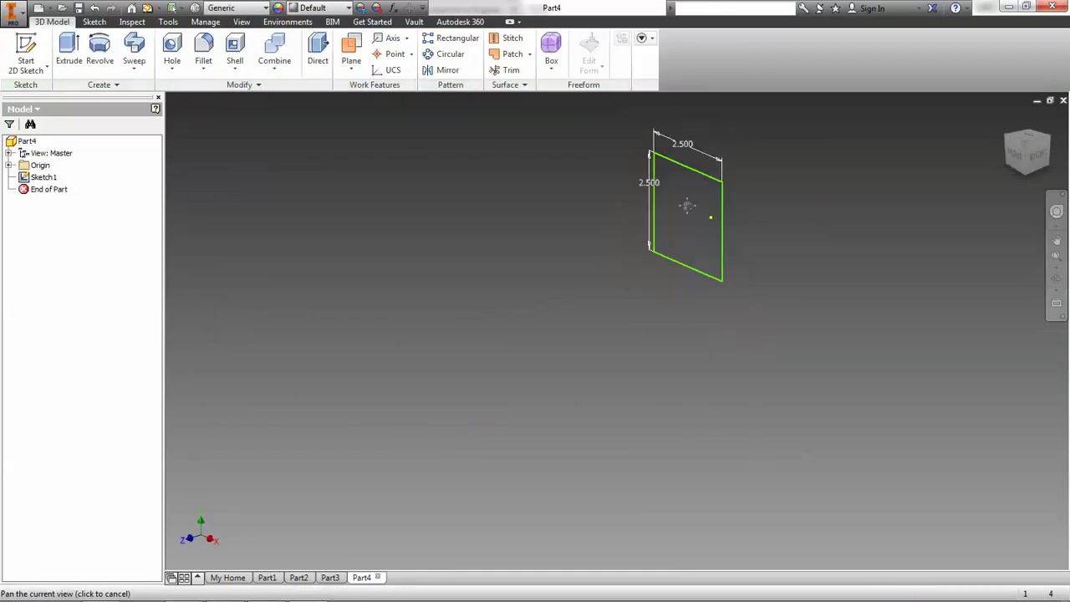
Extrude the square profile 3.5 in into a solid block.
click(70, 52)
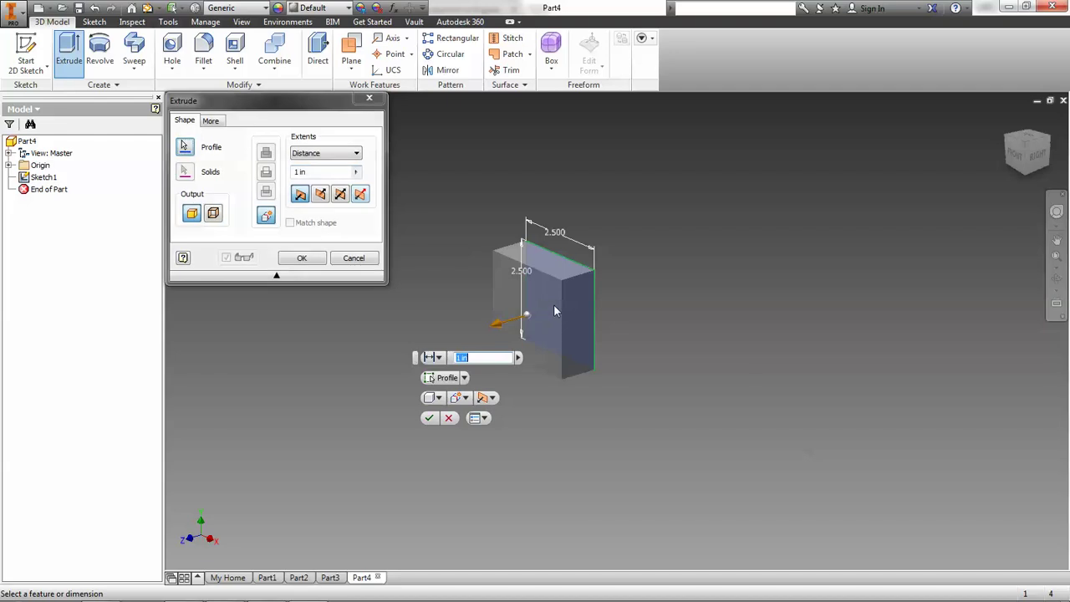
text(3.5)
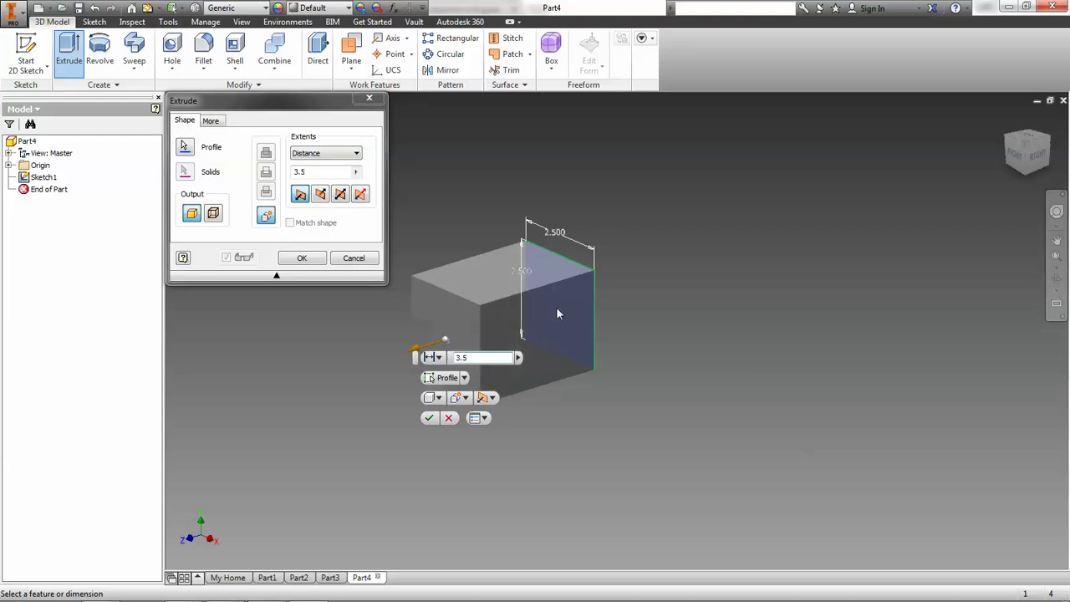
key(Return)
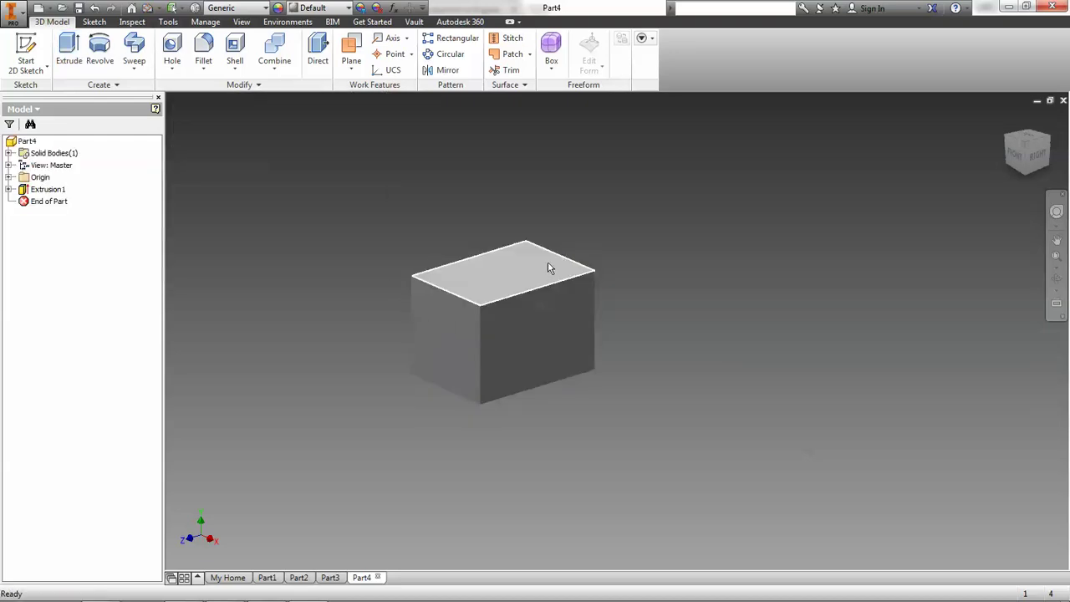
Start a sketch on the block's top face and project the face's outline into it.
scroll(486, 263, up, 3)
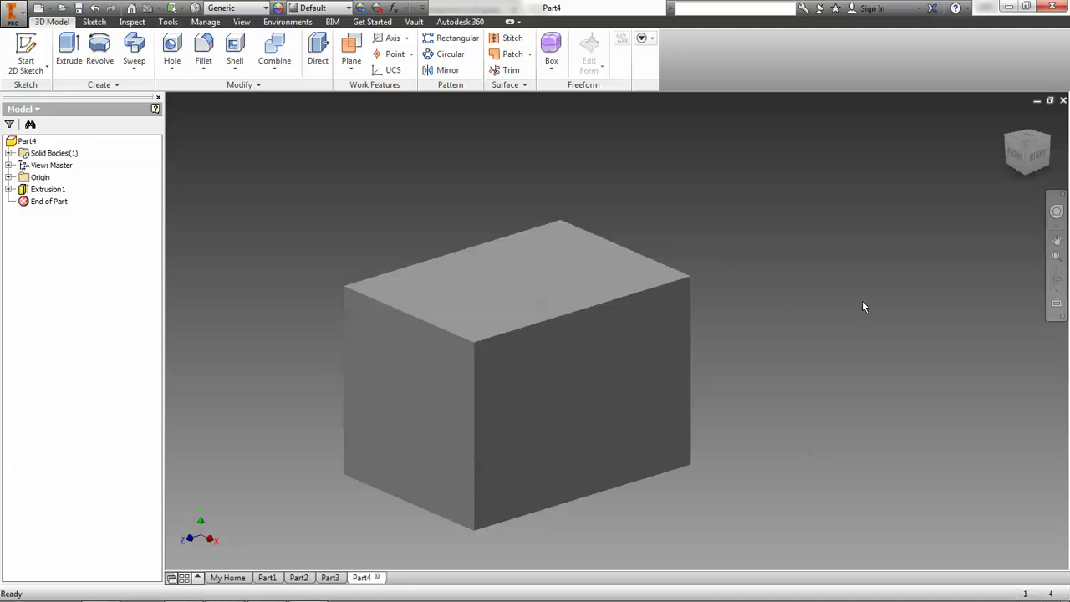
middle_drag(862, 300, 847, 240)
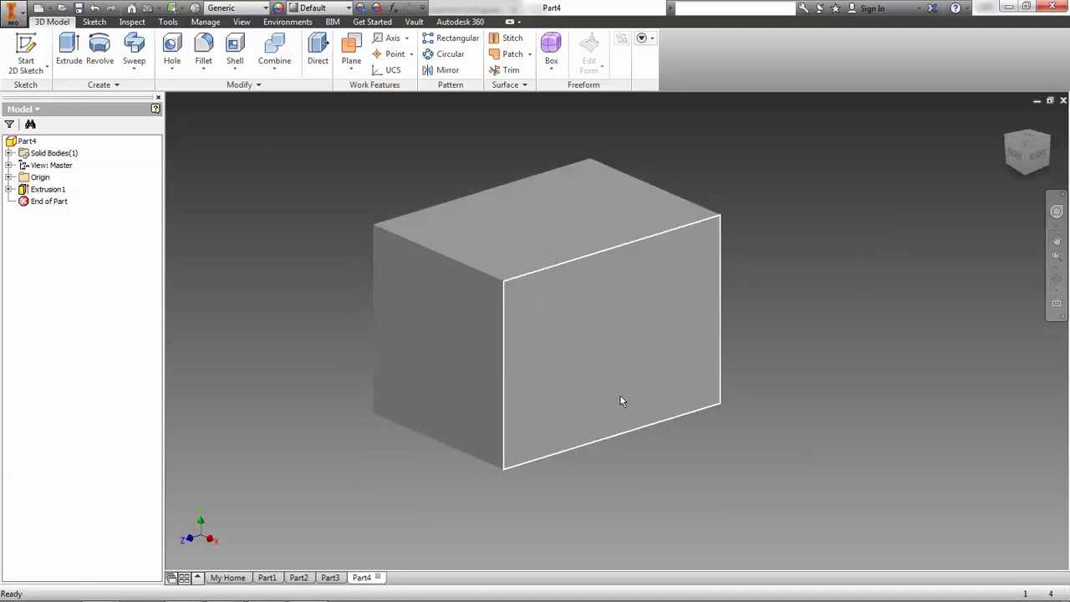
click(26, 52)
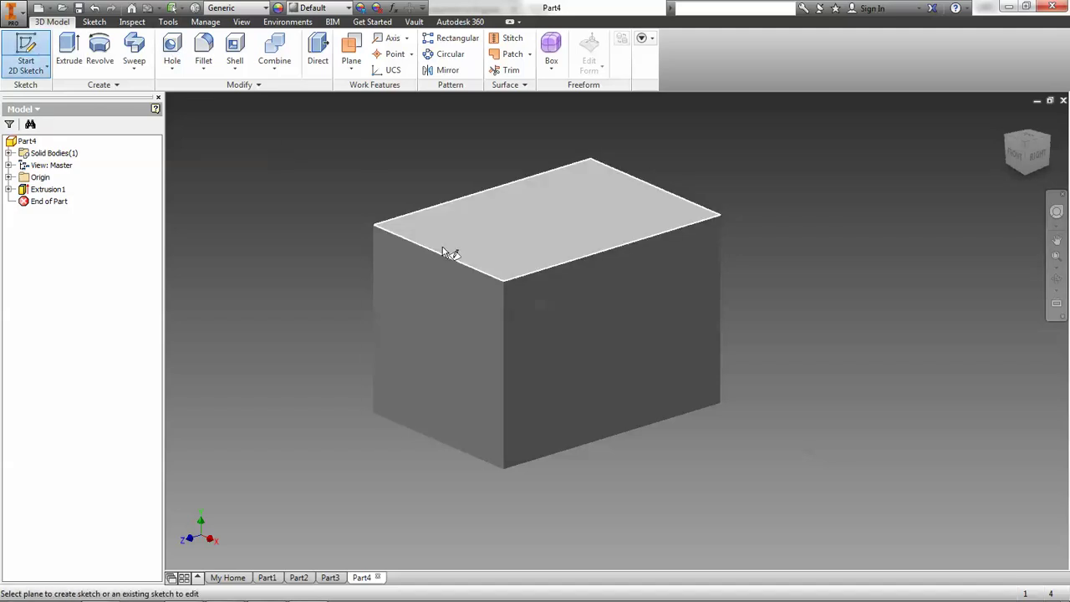
click(521, 207)
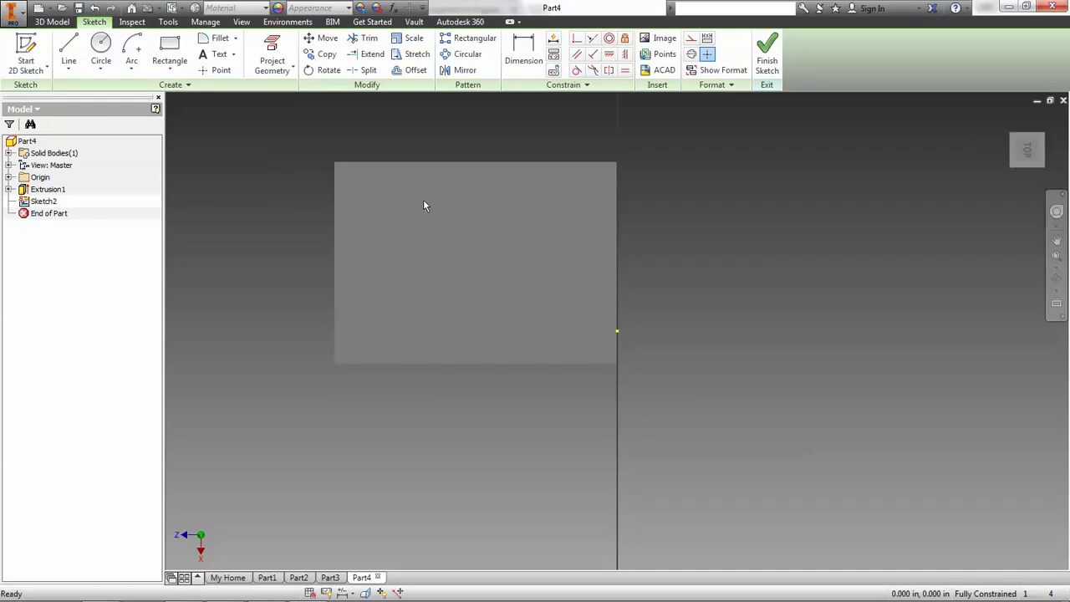
key(p)
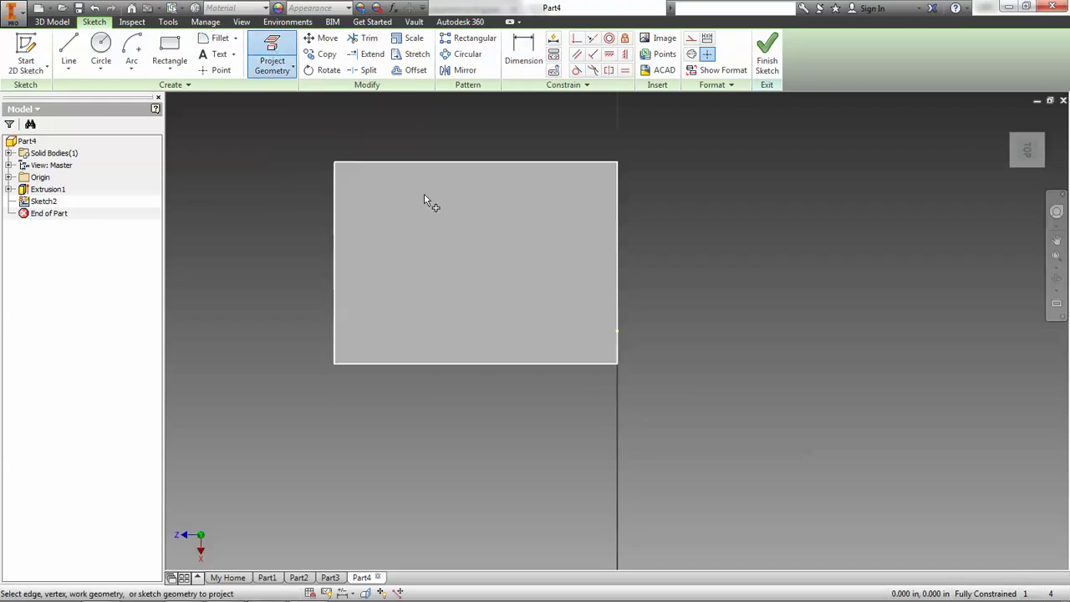
click(521, 173)
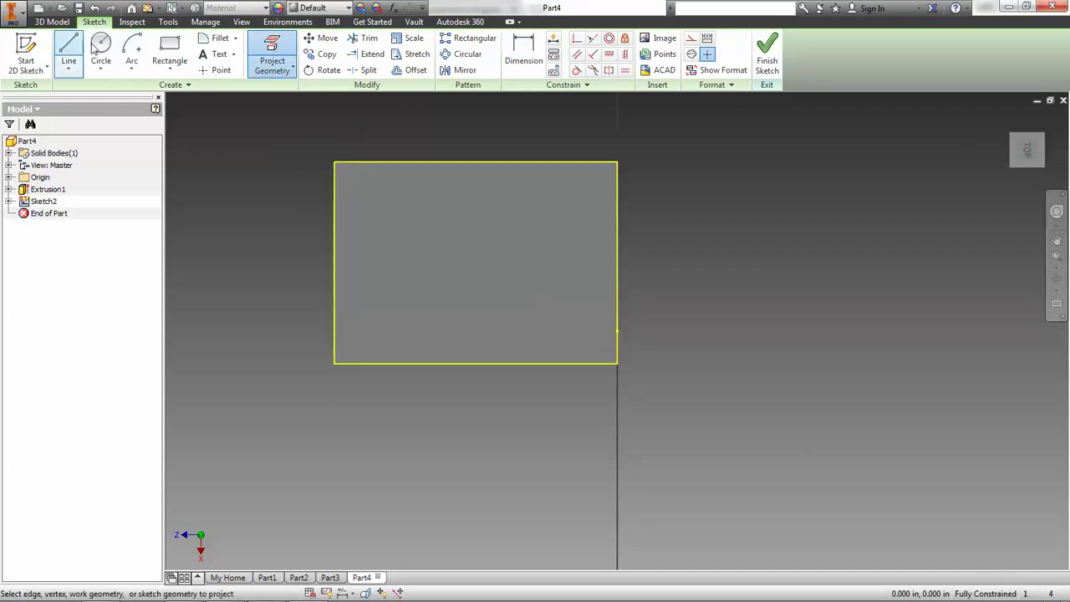
Draw a rectangle about 2.52 in wide from the projected outline's upper-left corner to its lower edge, spanning the face's full height.
click(169, 50)
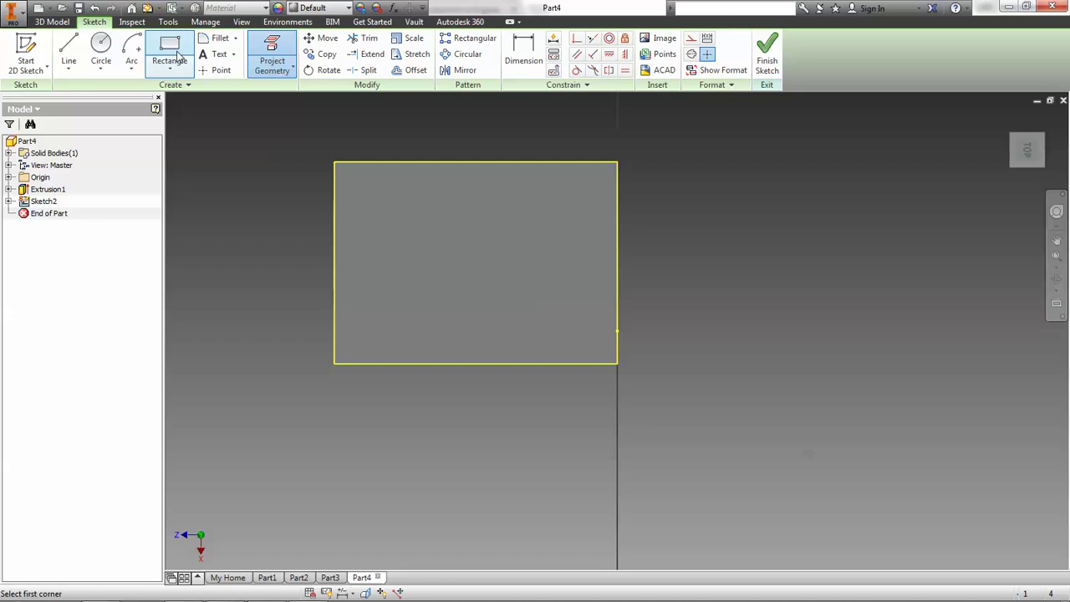
click(334, 161)
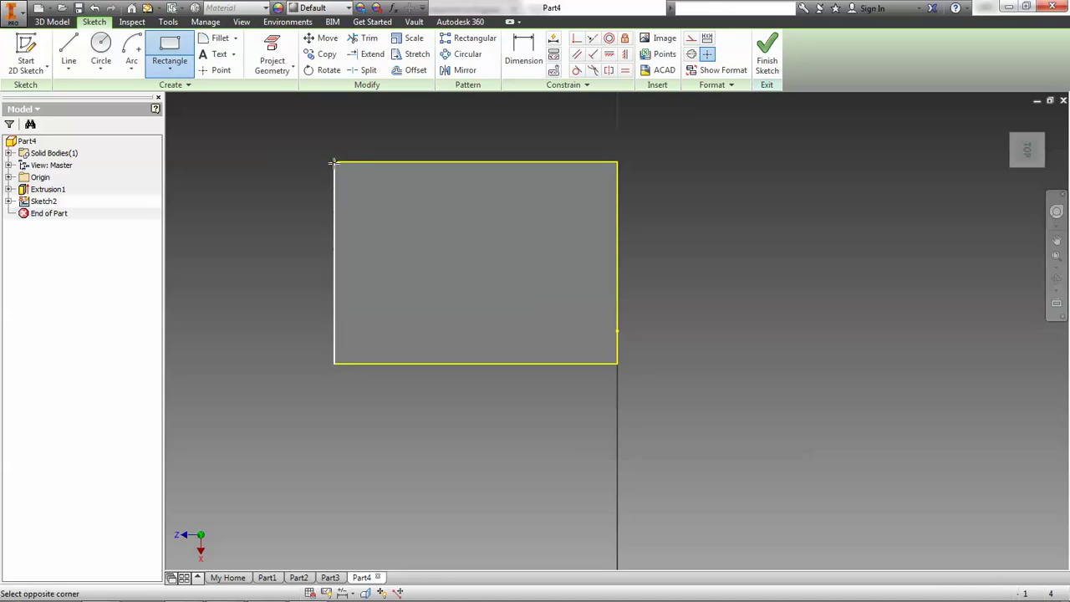
click(538, 364)
right_click(548, 274)
click(552, 234)
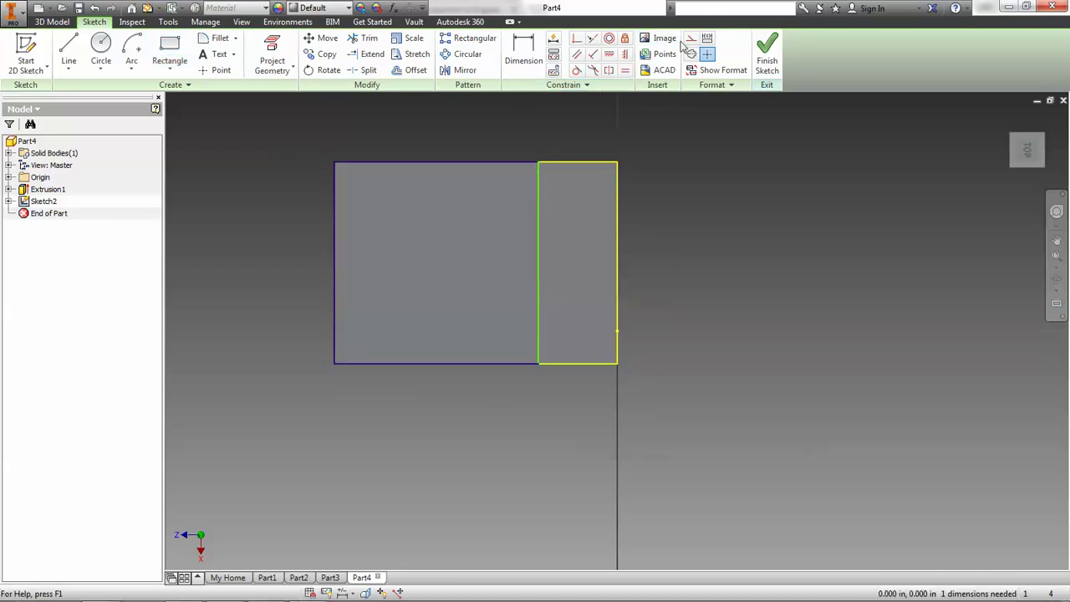
Dimension the rectangle's width between its two vertical edges as 2.5 in.
click(523, 55)
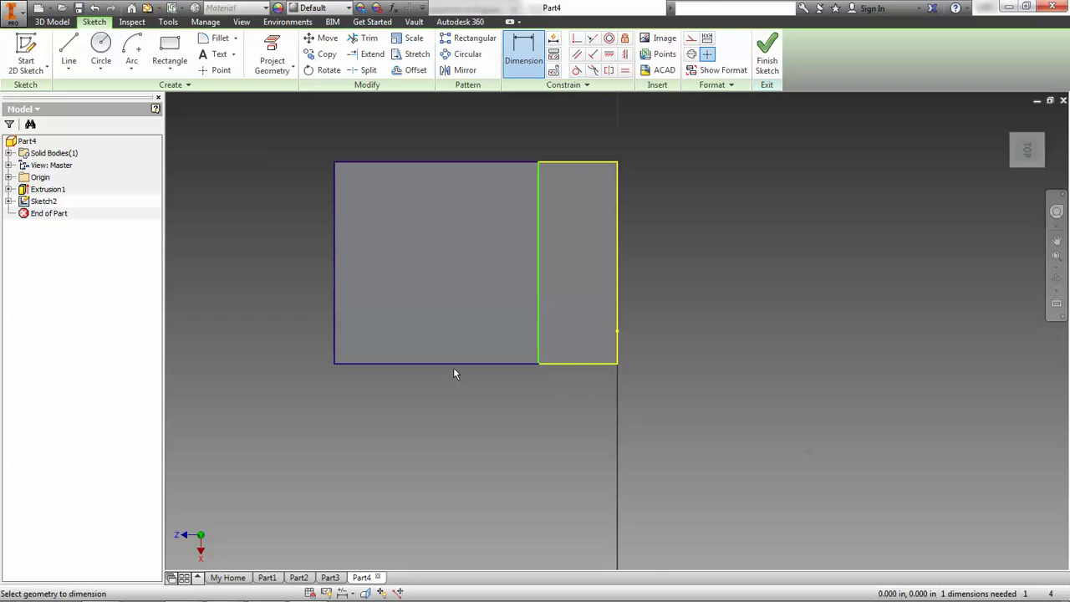
click(540, 320)
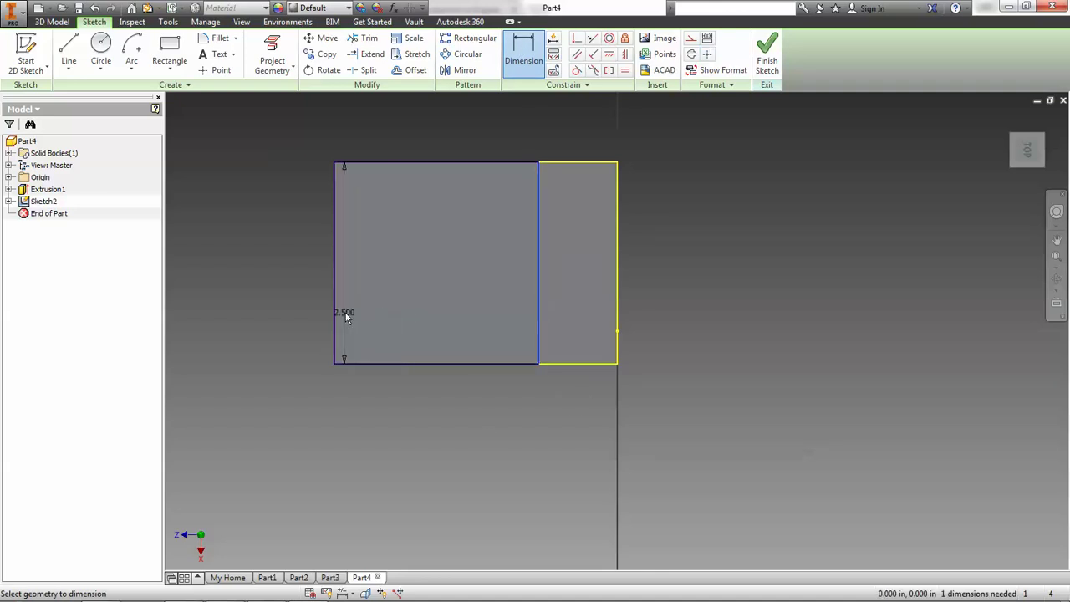
click(334, 316)
click(378, 356)
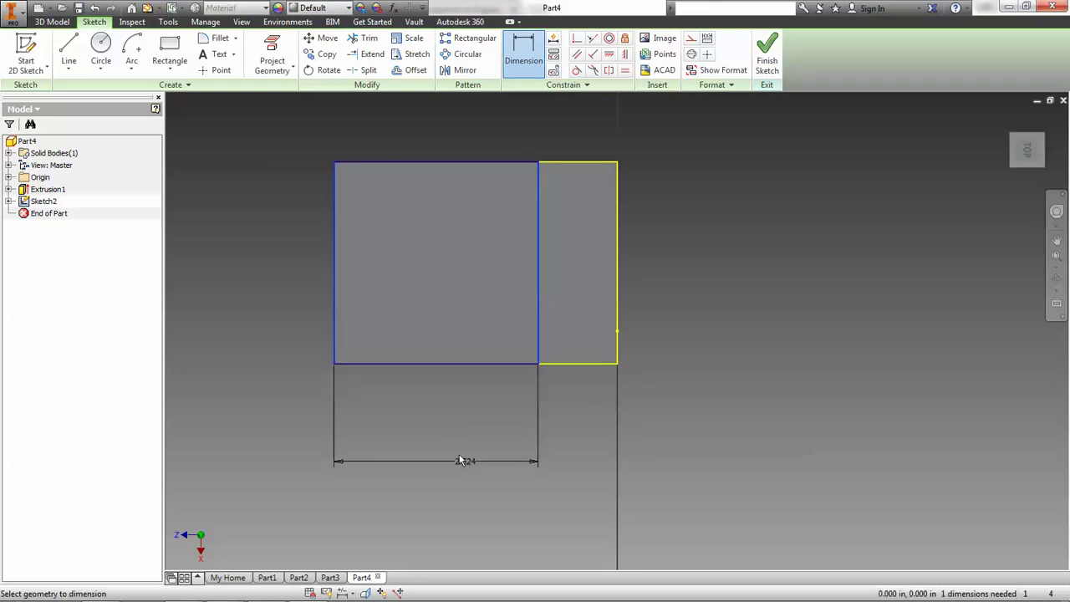
click(447, 453)
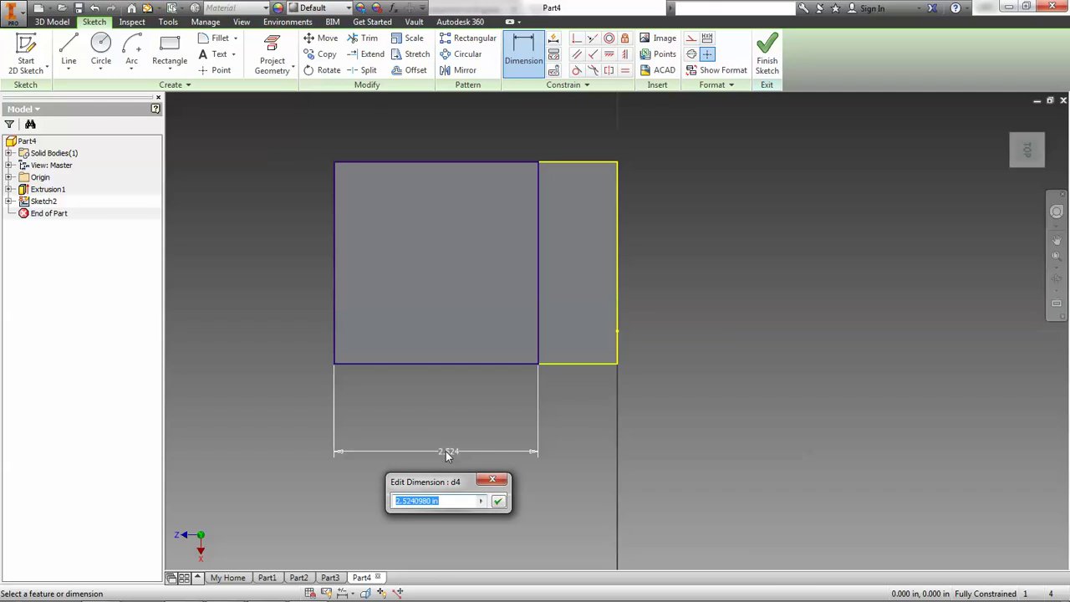
text(2.5)
key(Return)
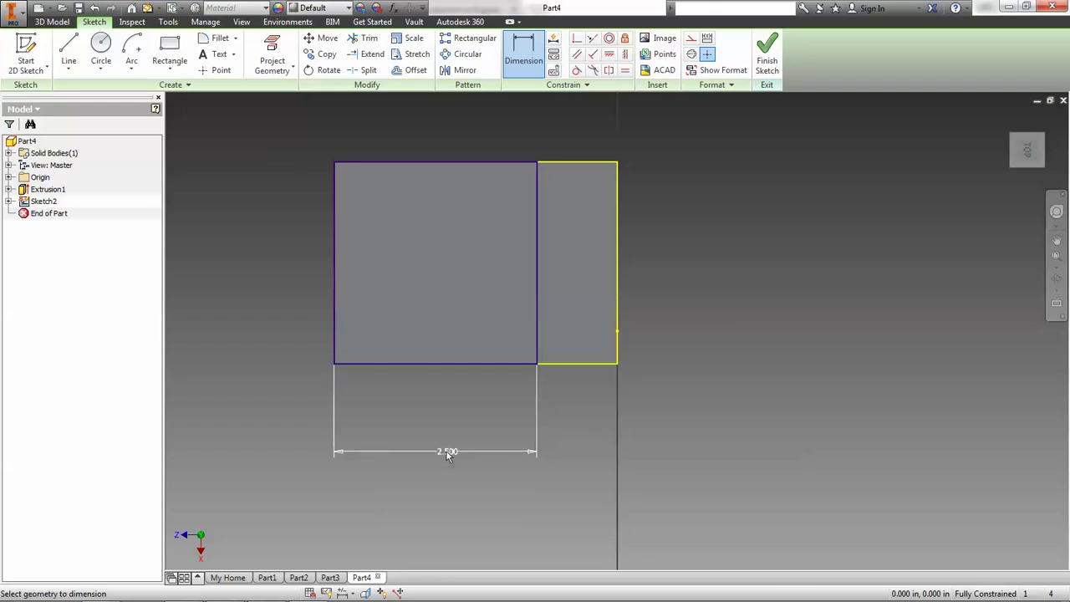
Check the dimensions of object 3 in the browser's activity page, return to Inventor and finish the sketch.
key(alt+Tab)
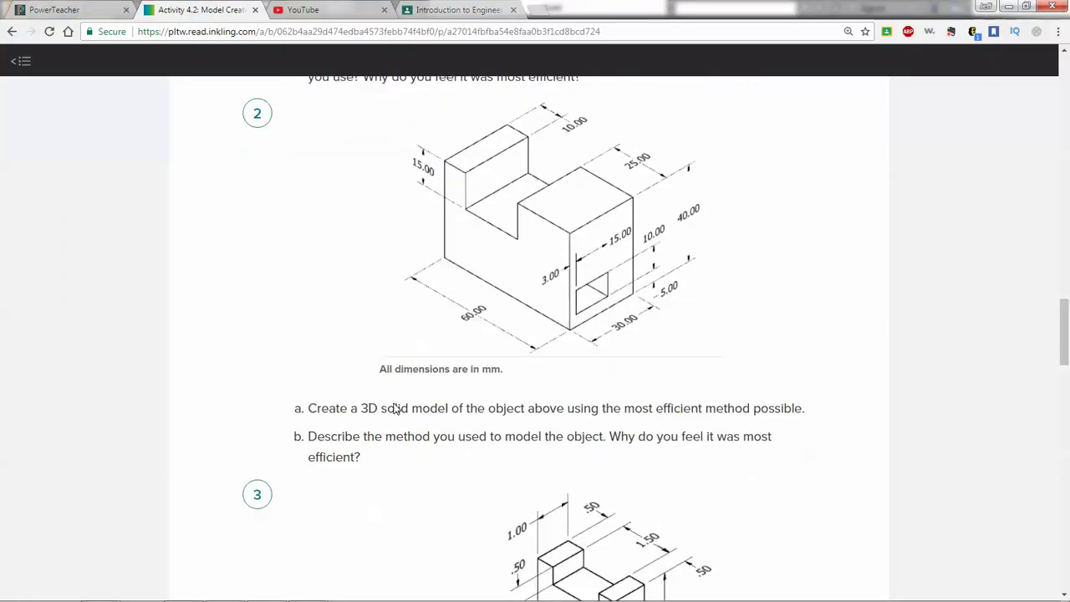
scroll(395, 408, down, 3)
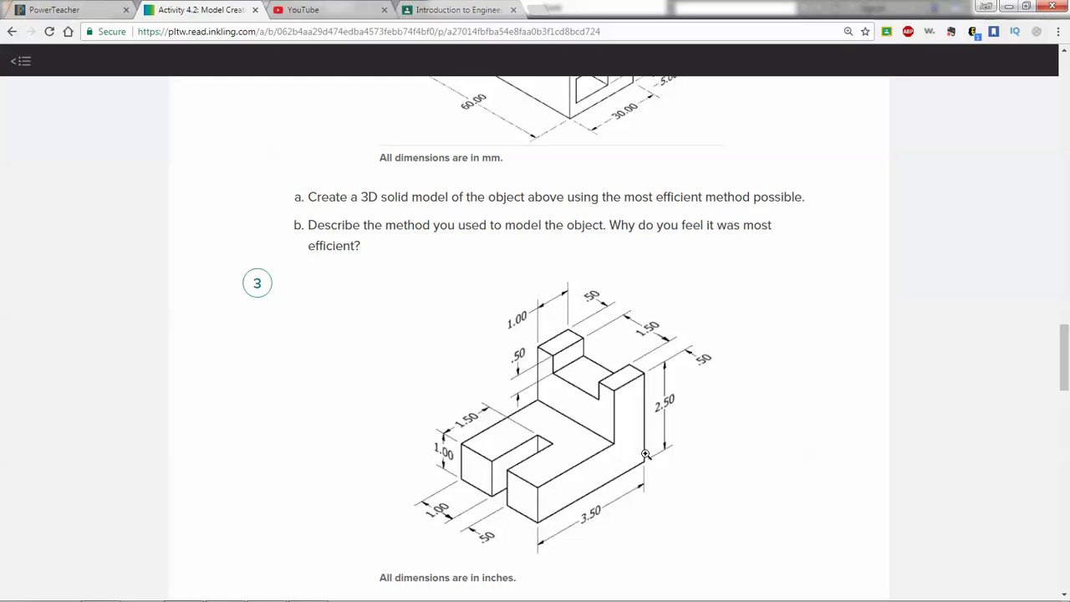
key(alt+Tab)
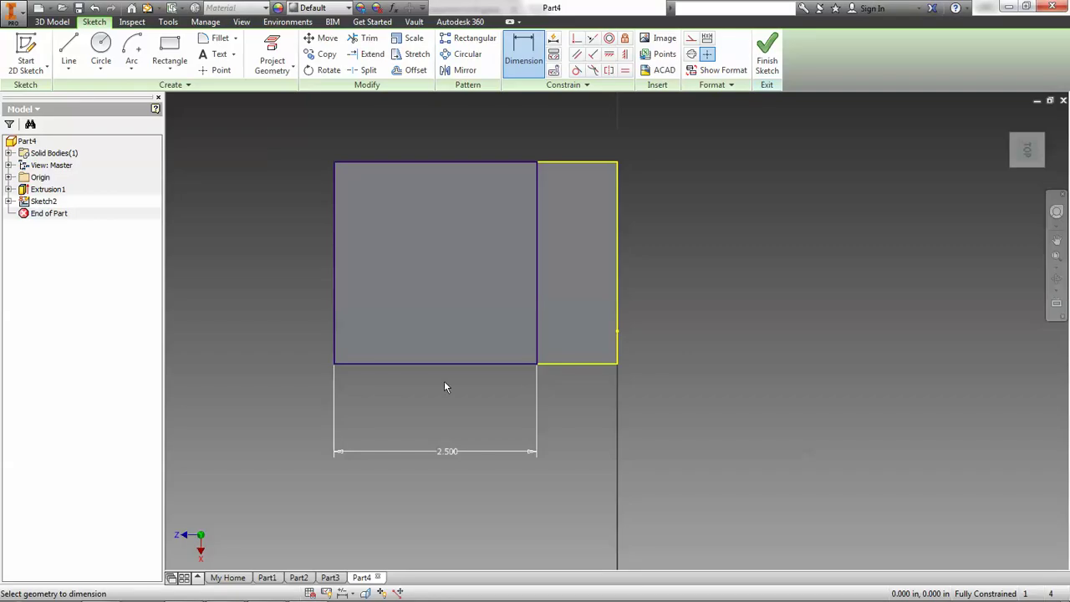
click(767, 52)
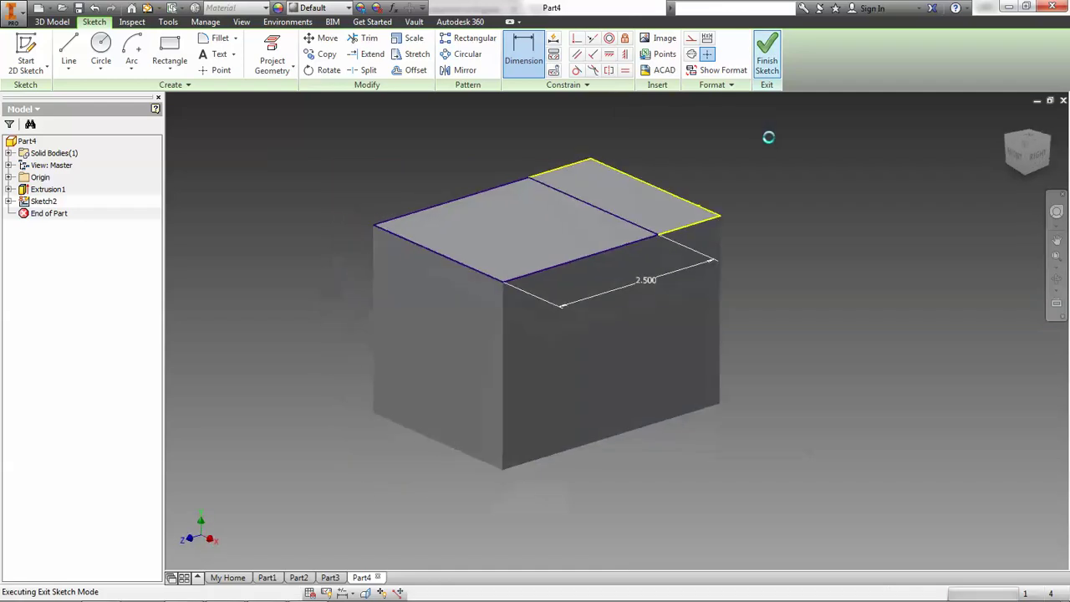
Extrude the 2.5 in wide rectangle as a cut 1.5 in down into the block, leaving an L-shaped solid, and return to the home view.
click(69, 52)
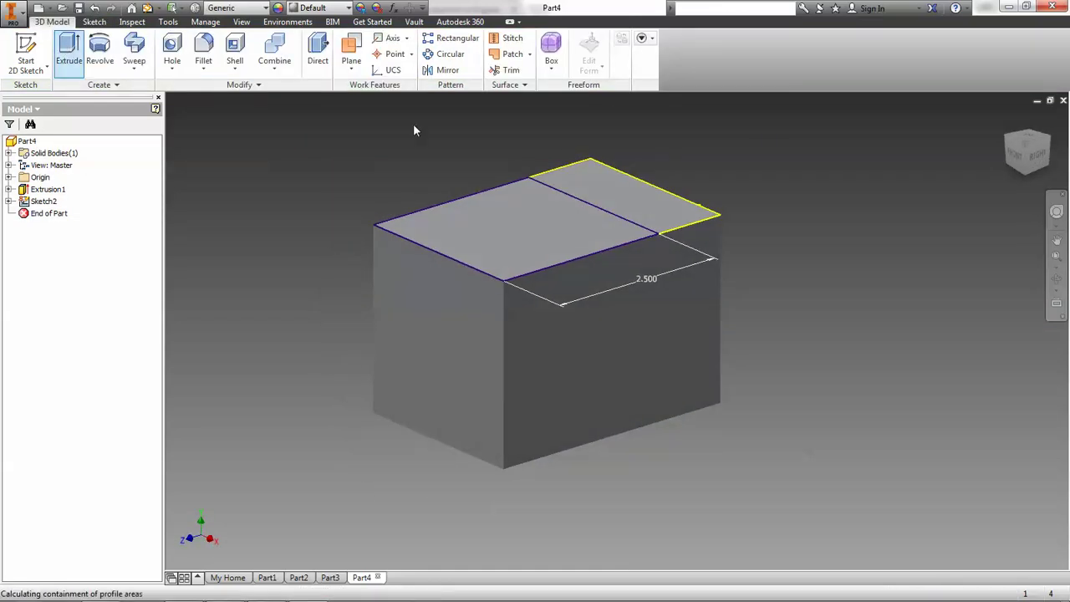
click(526, 250)
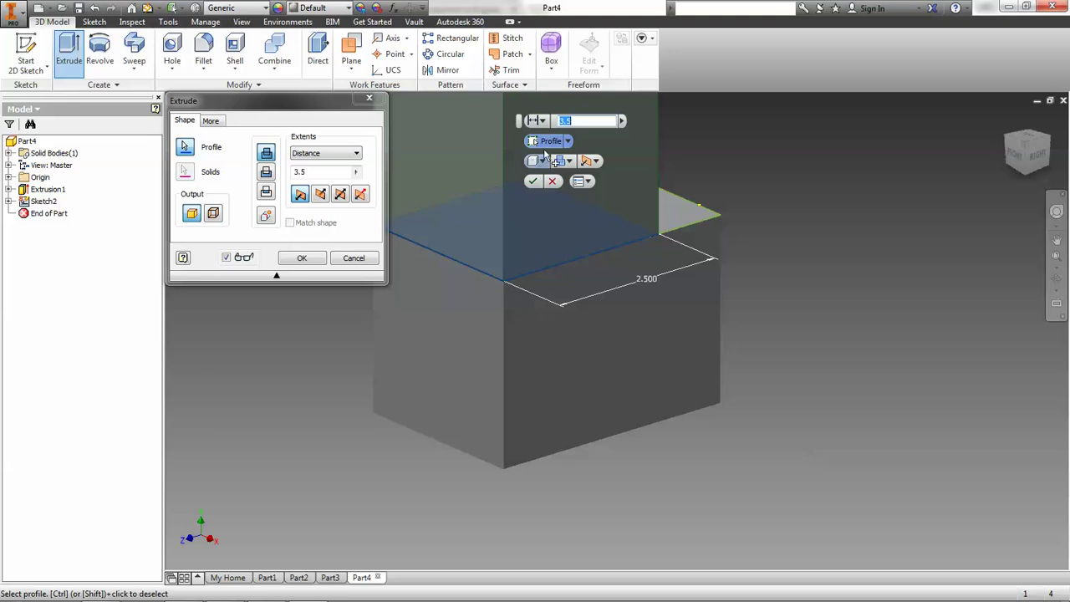
click(265, 172)
click(317, 171)
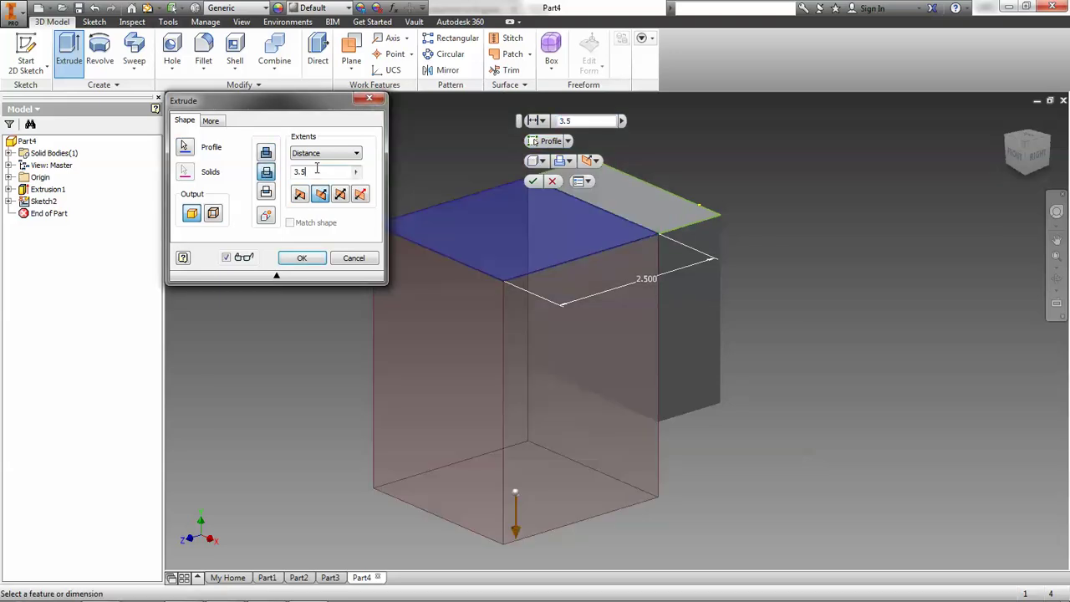
key(BackSpace)
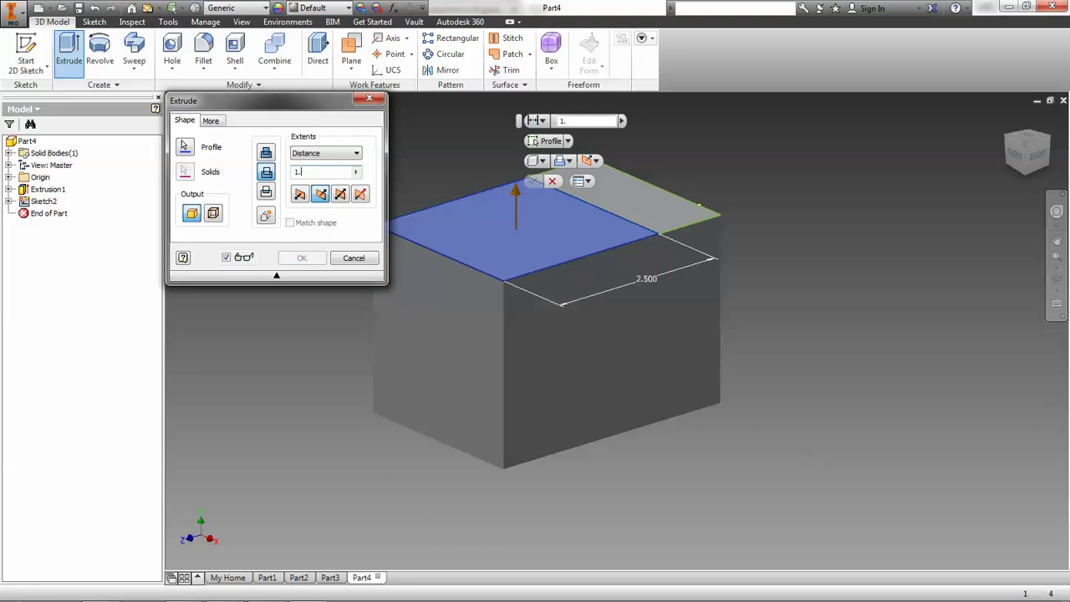
text(1.5)
key(Return)
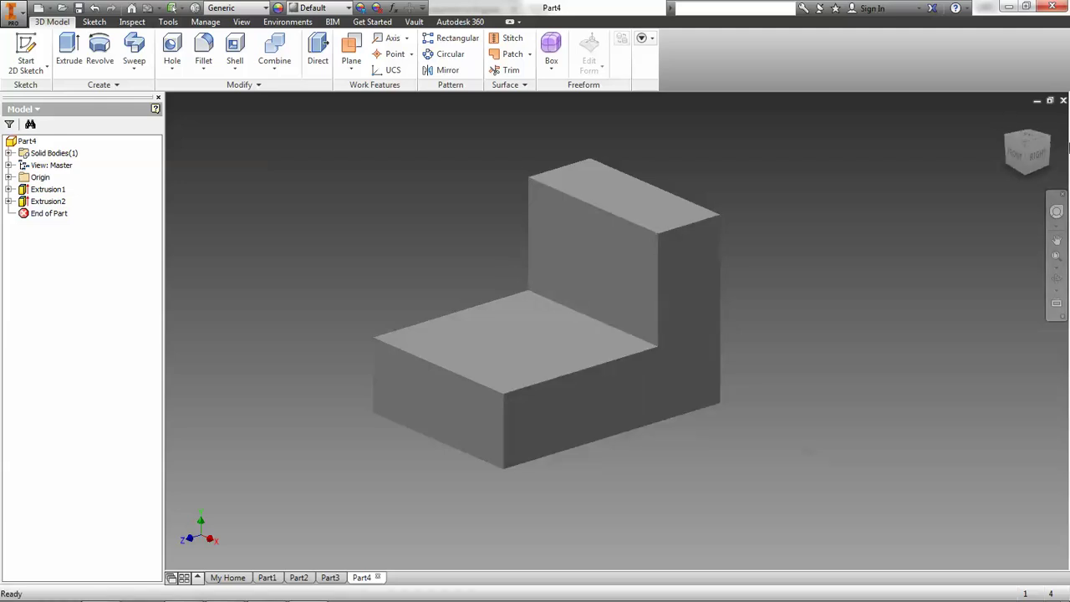
click(1009, 117)
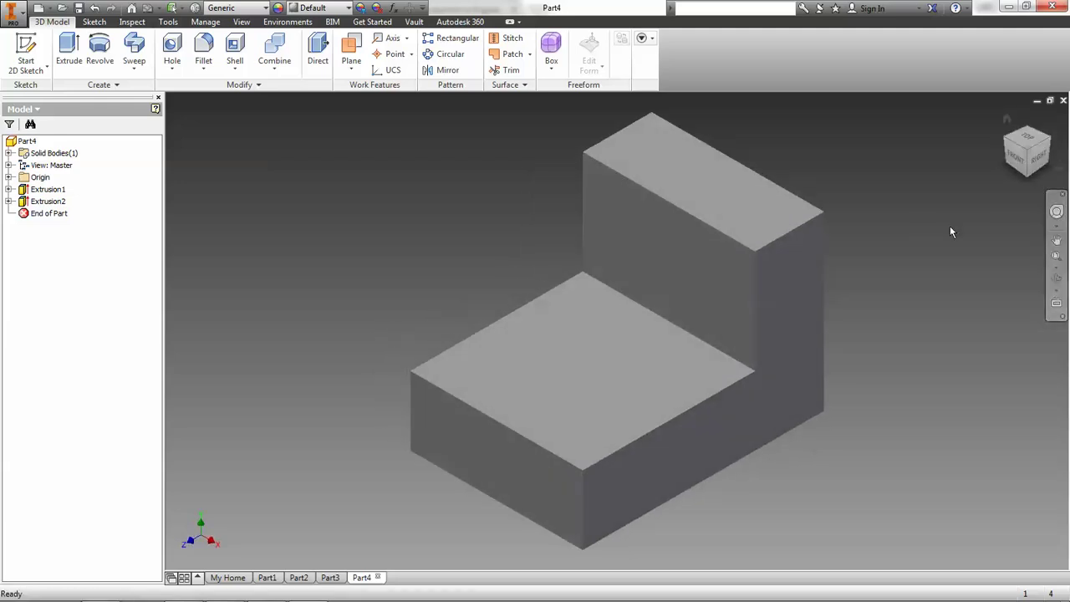
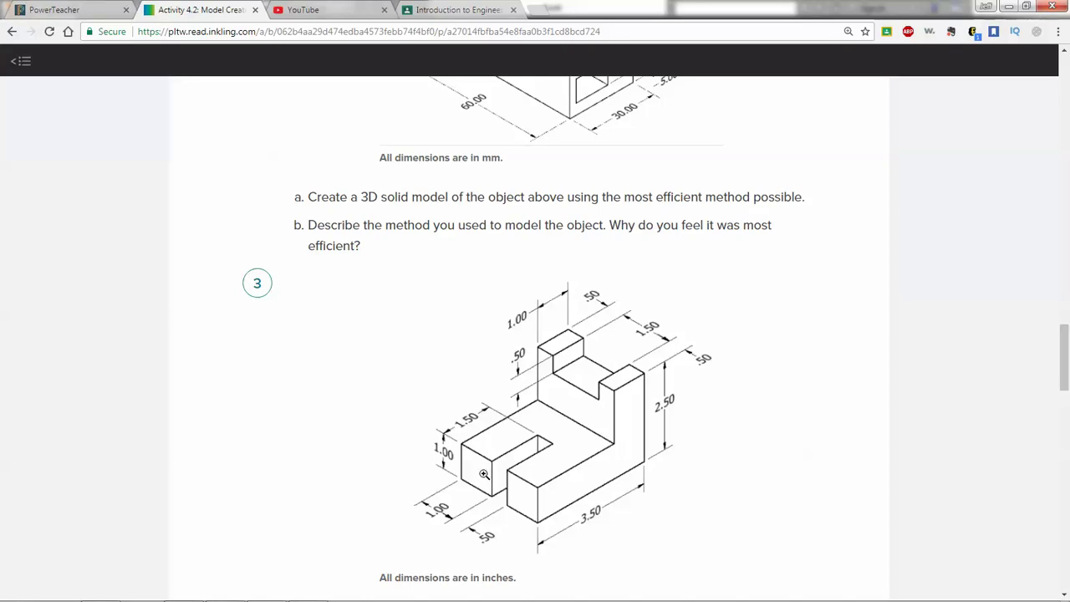
Return to Inventor from the activity drawing and start a sketch on the top face of the upright wall.
key(alt+Tab)
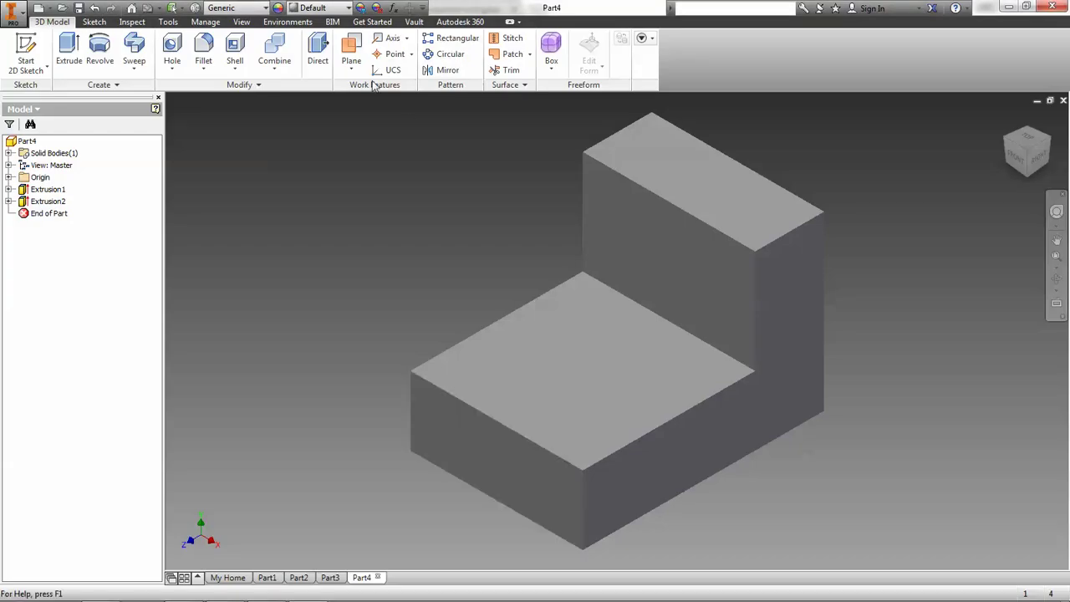
click(25, 48)
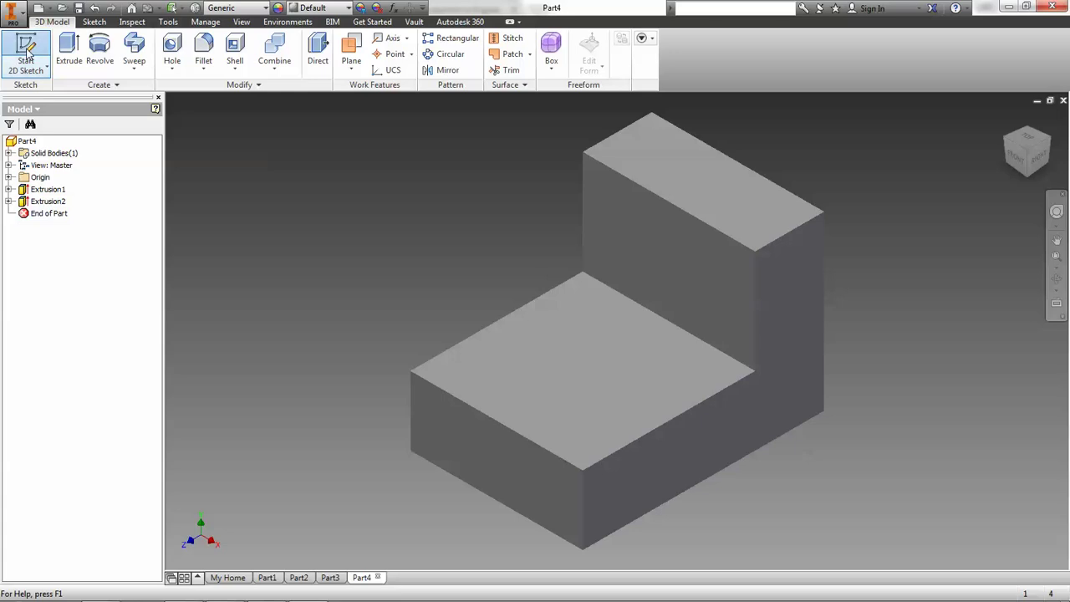
click(760, 206)
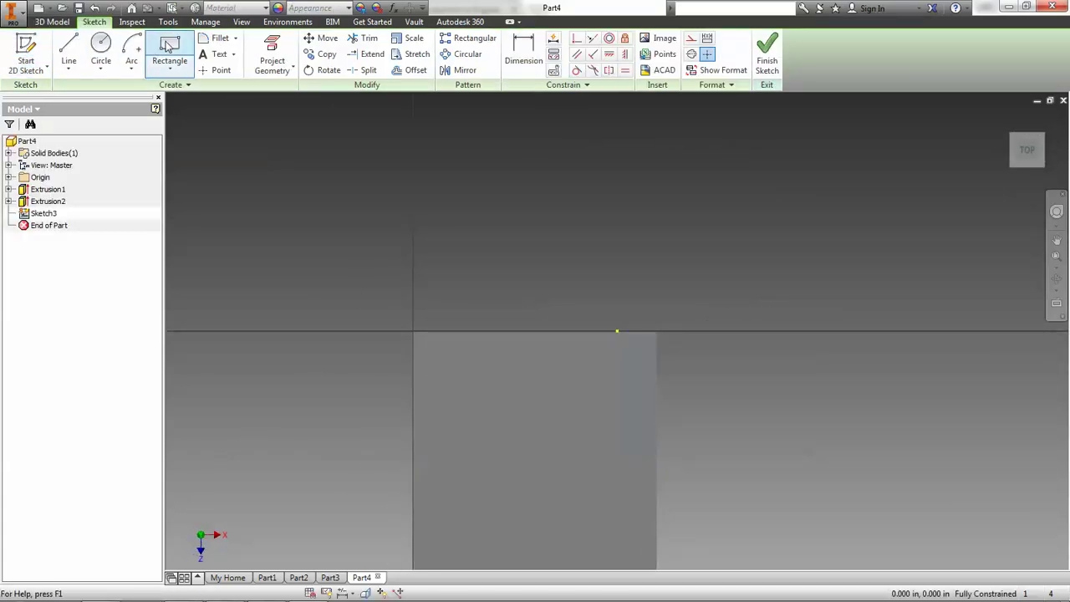
click(169, 50)
click(449, 331)
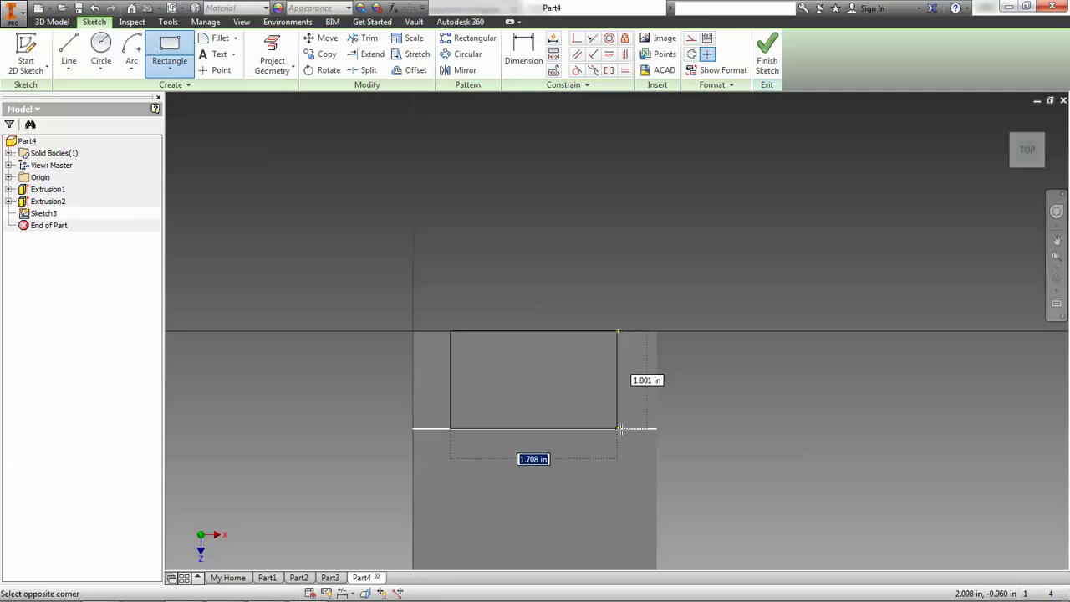
key(Escape)
key(Escape)
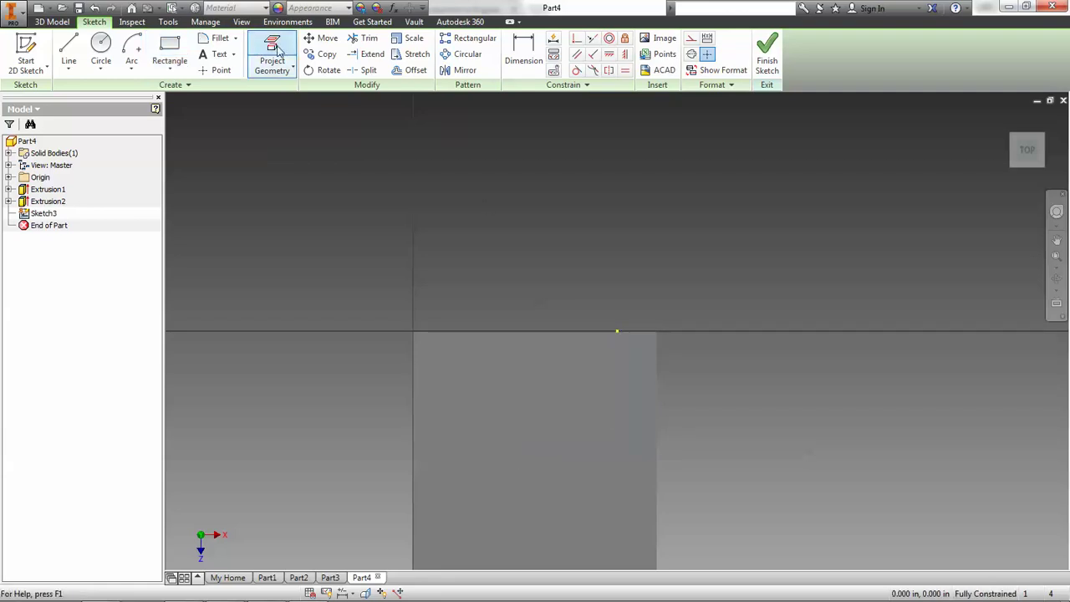
Project the upright's top-face outline into the sketch and draw a rectangle inside it spanning the face's full depth.
click(273, 54)
click(503, 348)
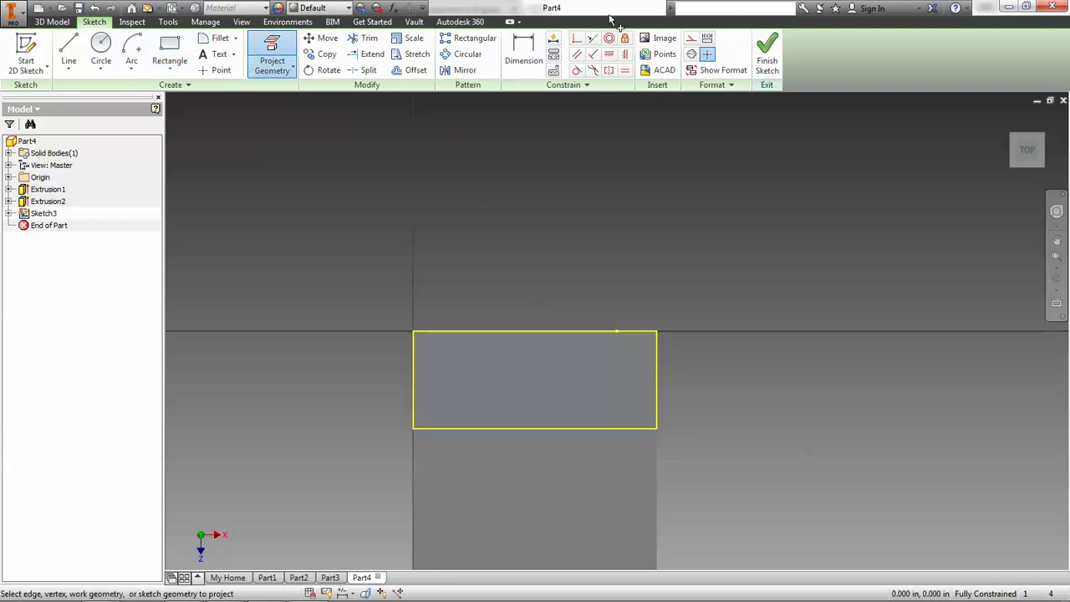
click(170, 52)
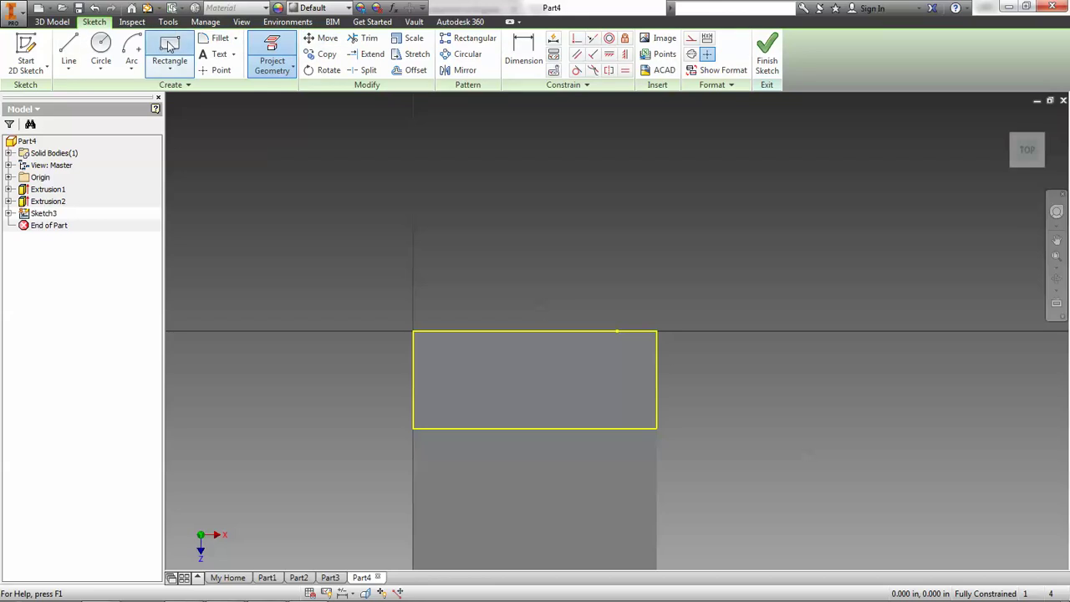
click(448, 331)
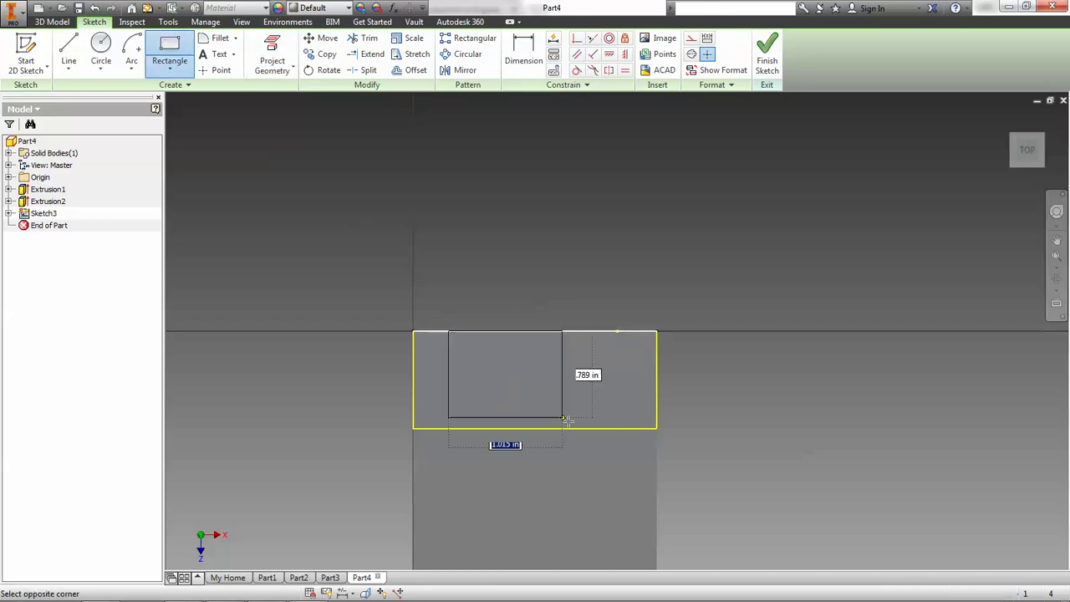
click(623, 428)
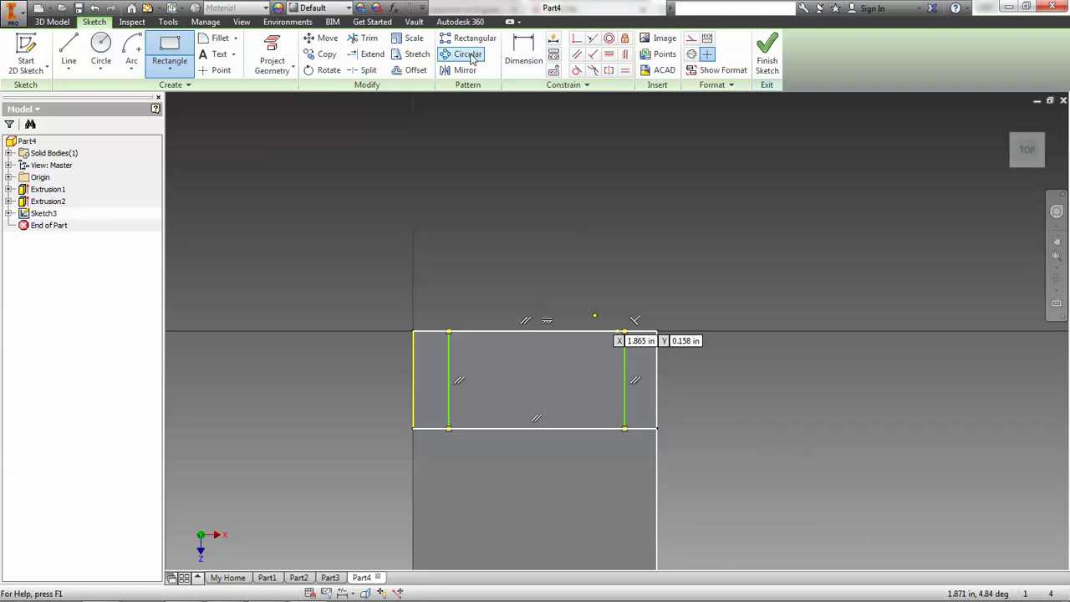
Dimension the rectangle's left side 0.5 in from the left edge of the projected face.
click(539, 51)
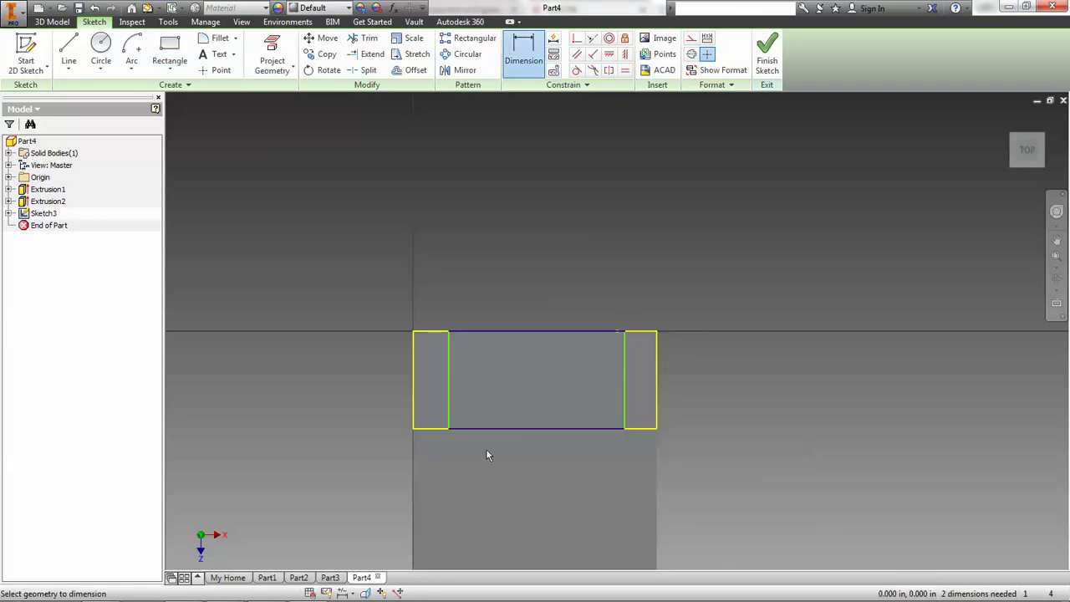
click(448, 360)
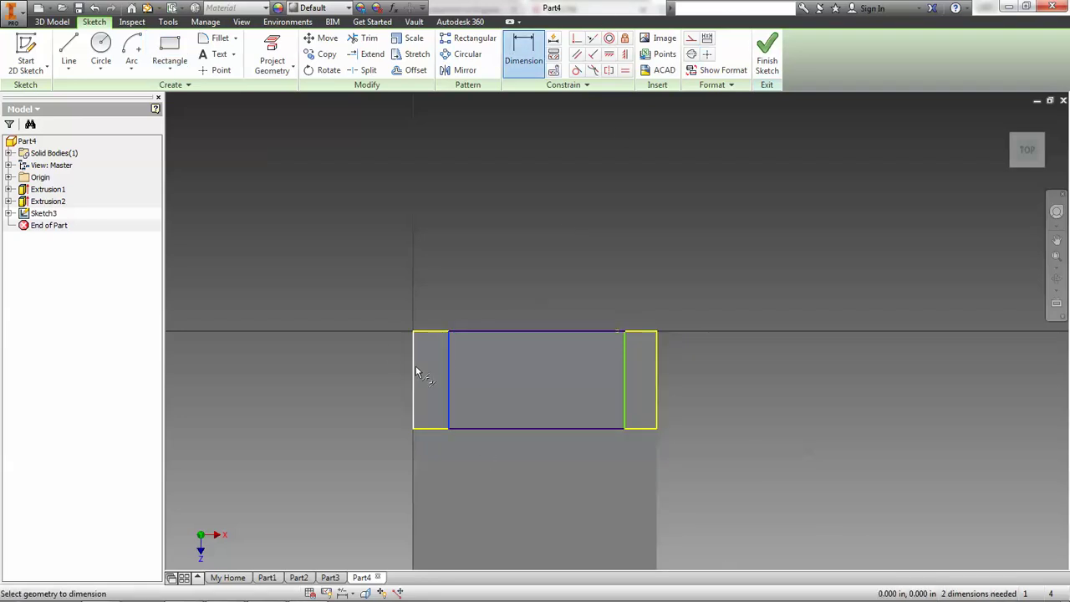
click(416, 368)
click(441, 293)
text(.5)
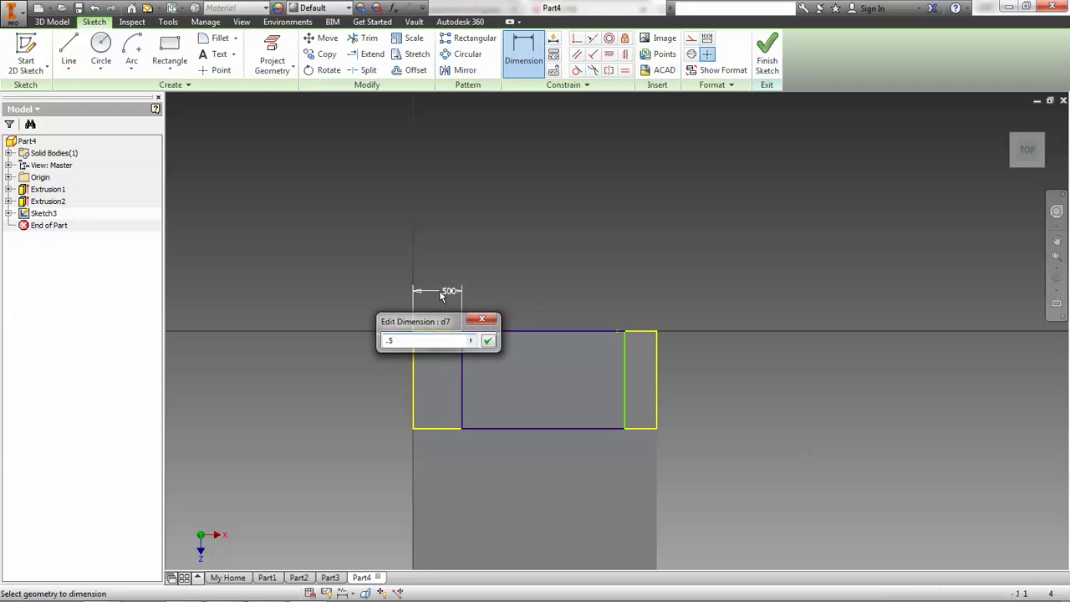
key(Return)
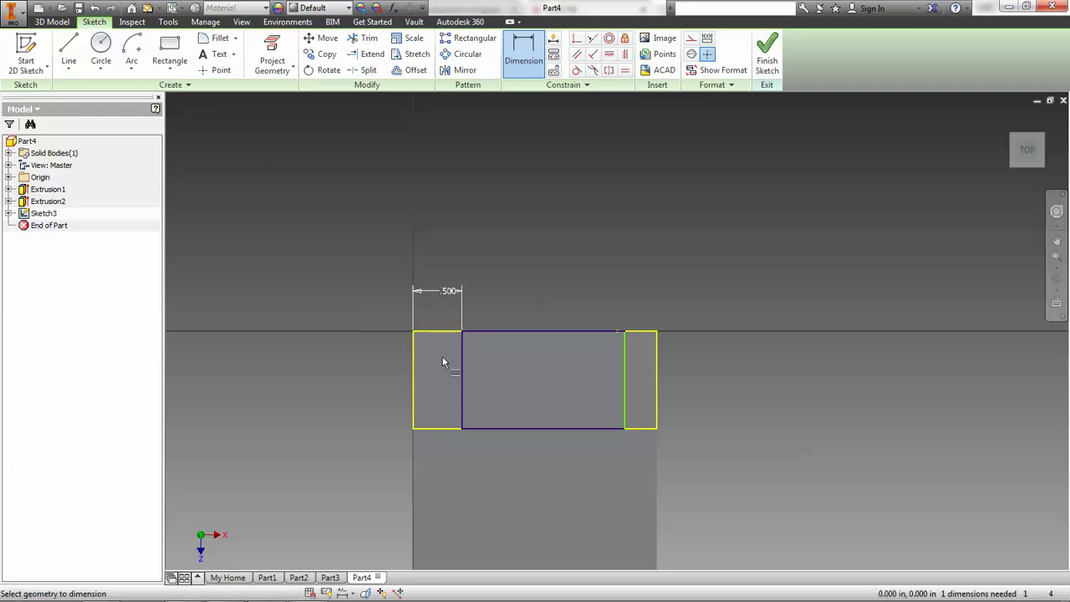
Dimension the rectangle's right side 0.5 in from the right edge of the projected face and finish the sketch.
click(626, 381)
click(657, 377)
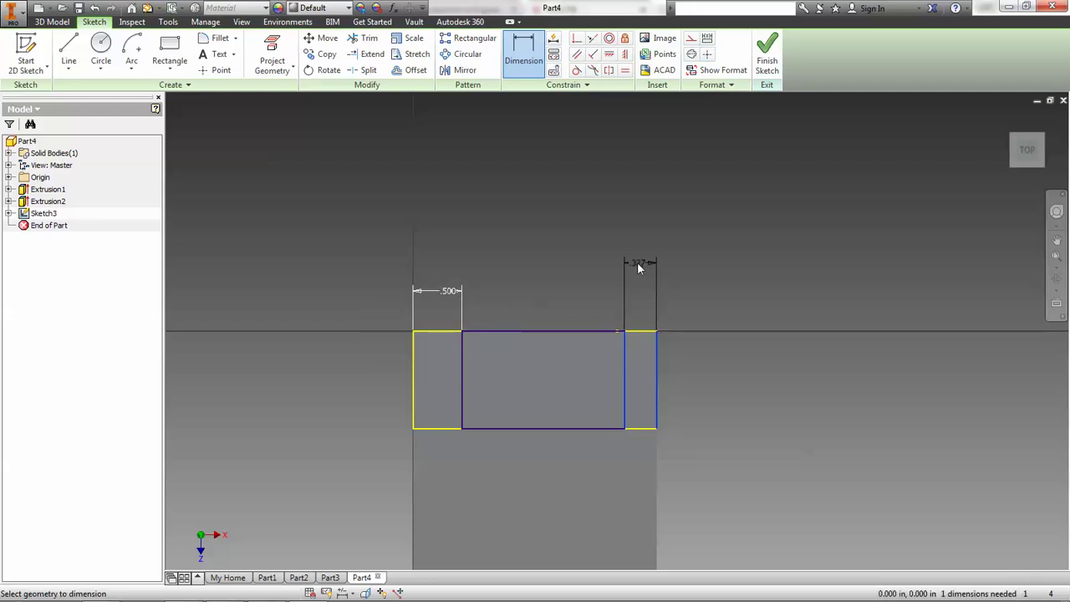
click(638, 267)
text(.5)
key(Return)
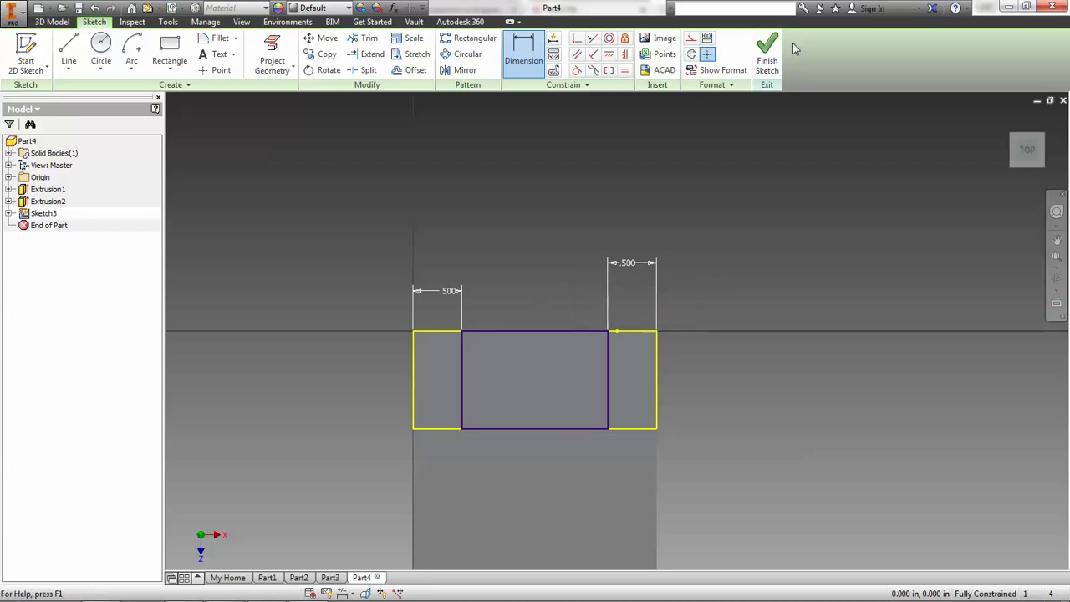
click(768, 60)
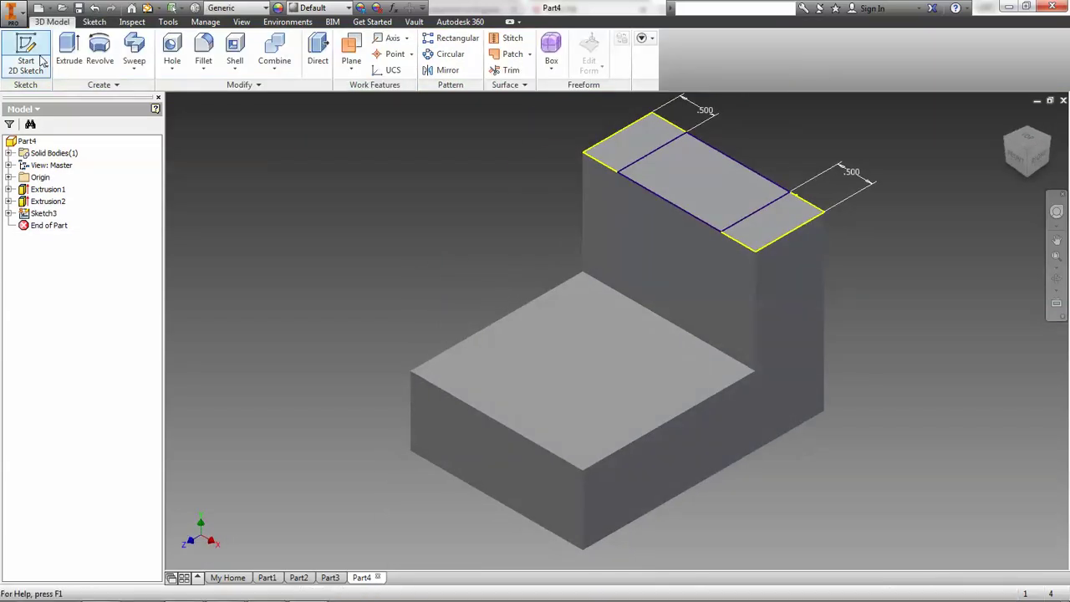
Extrude the middle rectangle on the upright wall's top face as a cut 0.5 in deep.
click(83, 46)
click(659, 182)
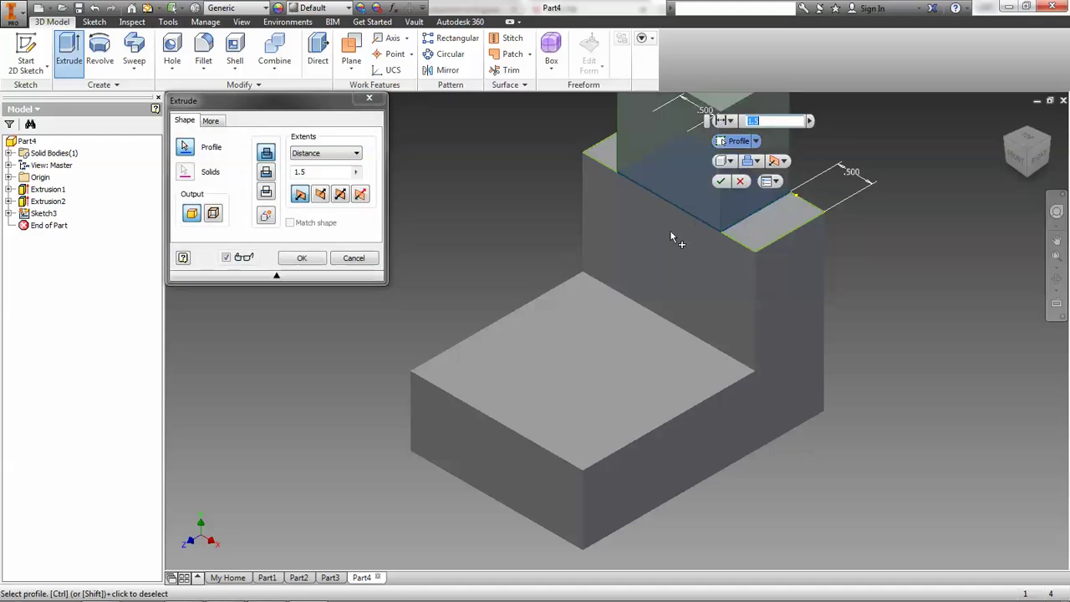
click(758, 162)
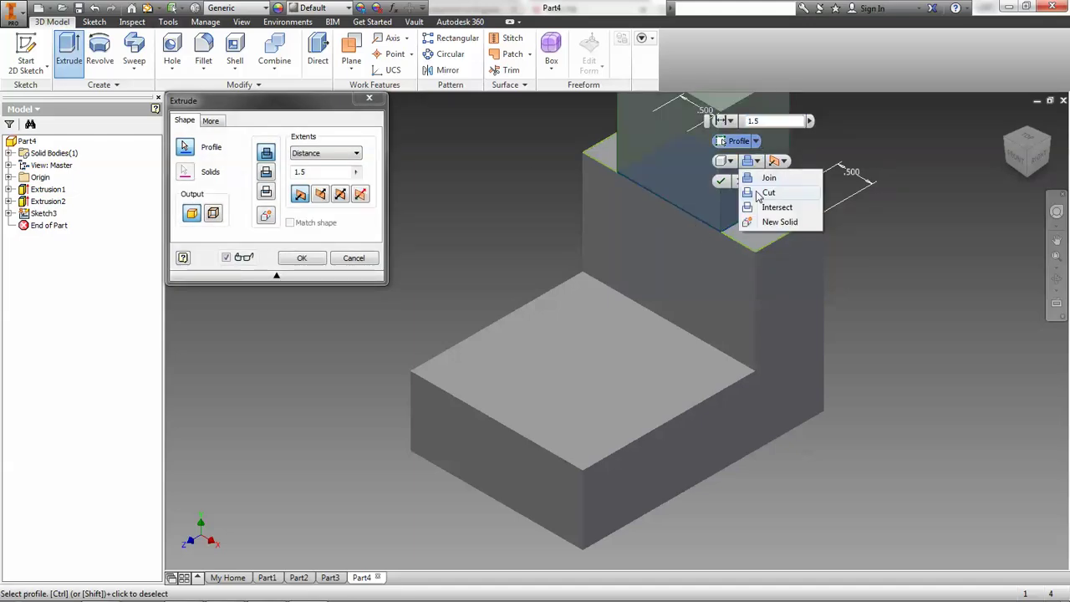
click(778, 196)
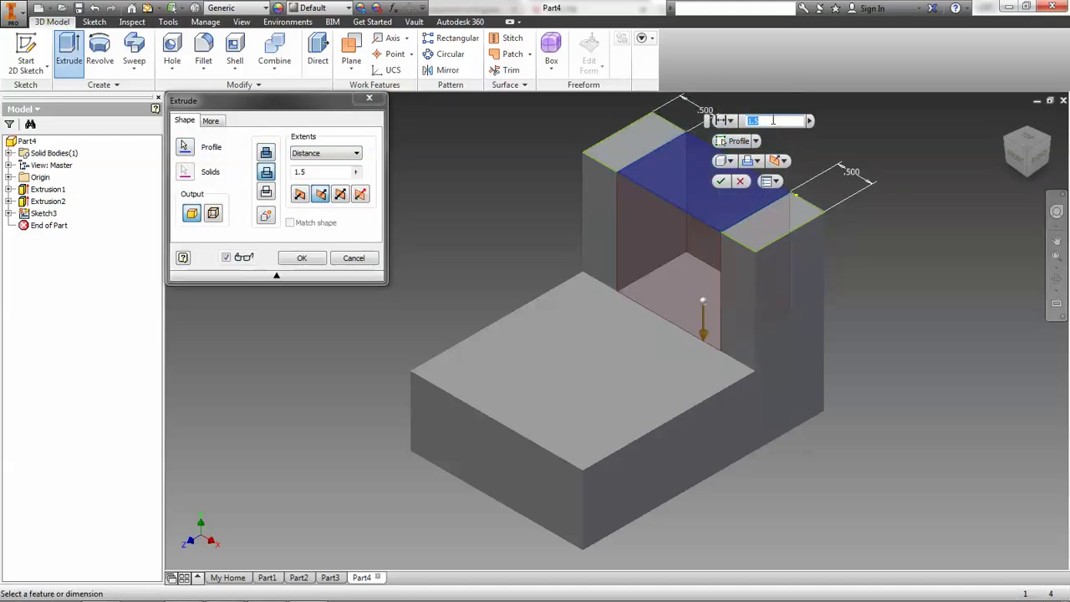
key(Return)
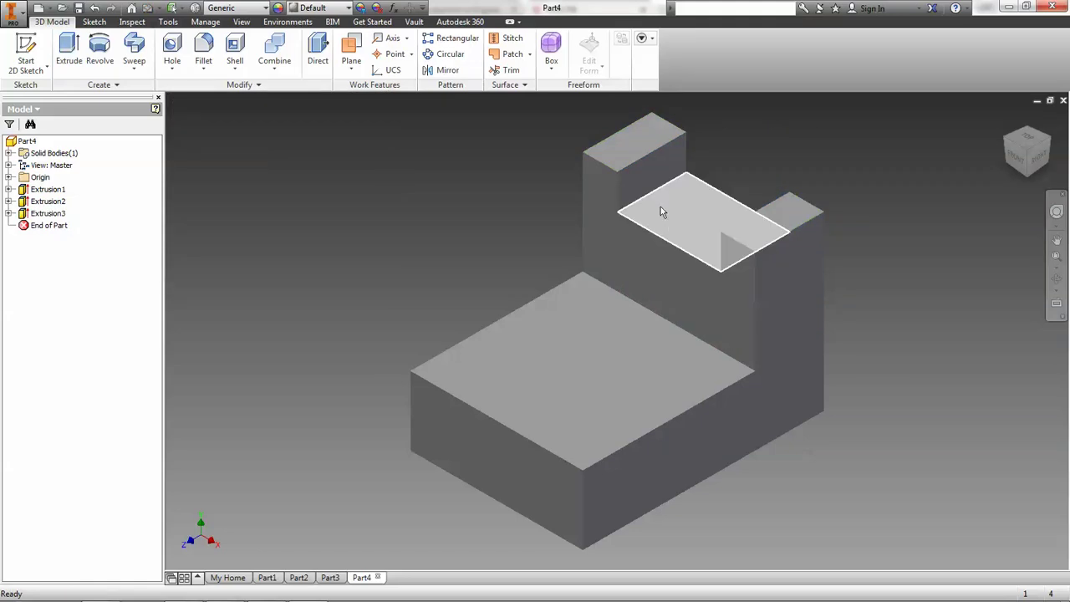
Start a sketch on the front face of the base and view it straight on.
click(56, 48)
key(Escape)
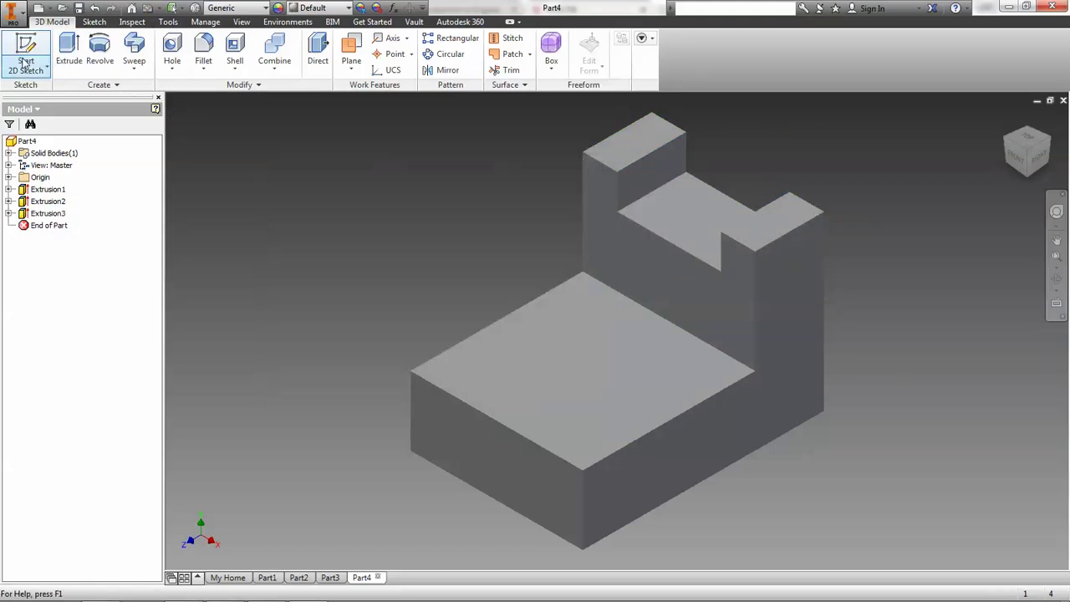
click(26, 63)
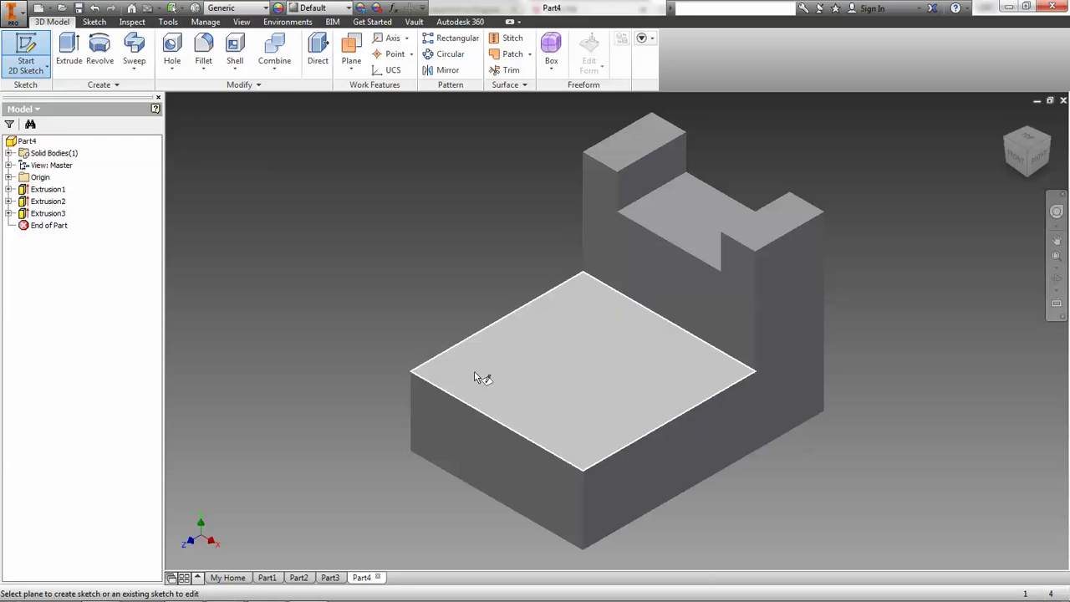
click(499, 454)
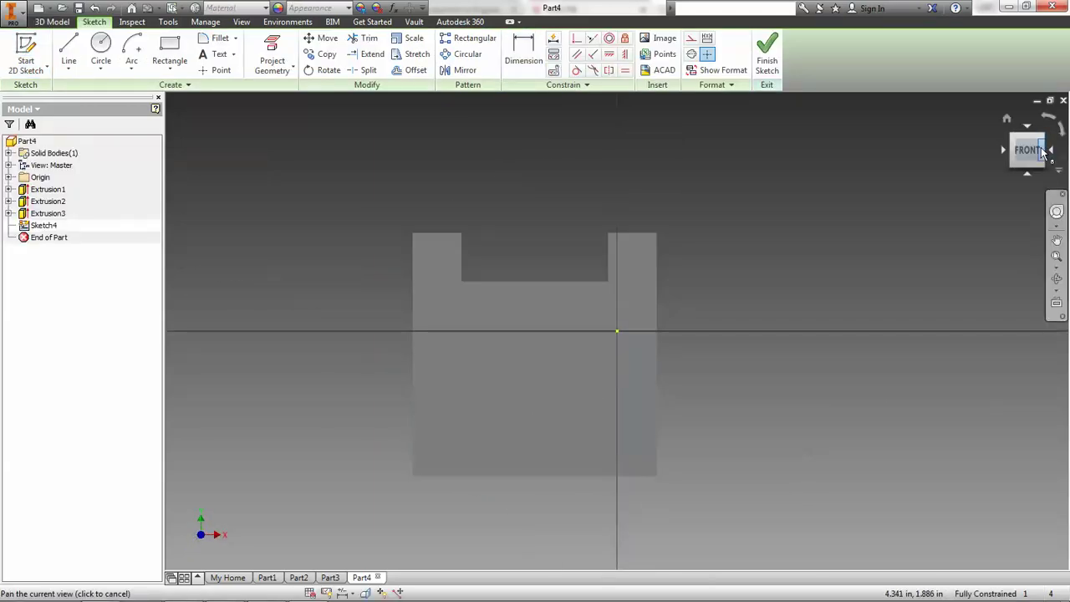
shift+middle_drag(568, 351, 469, 407)
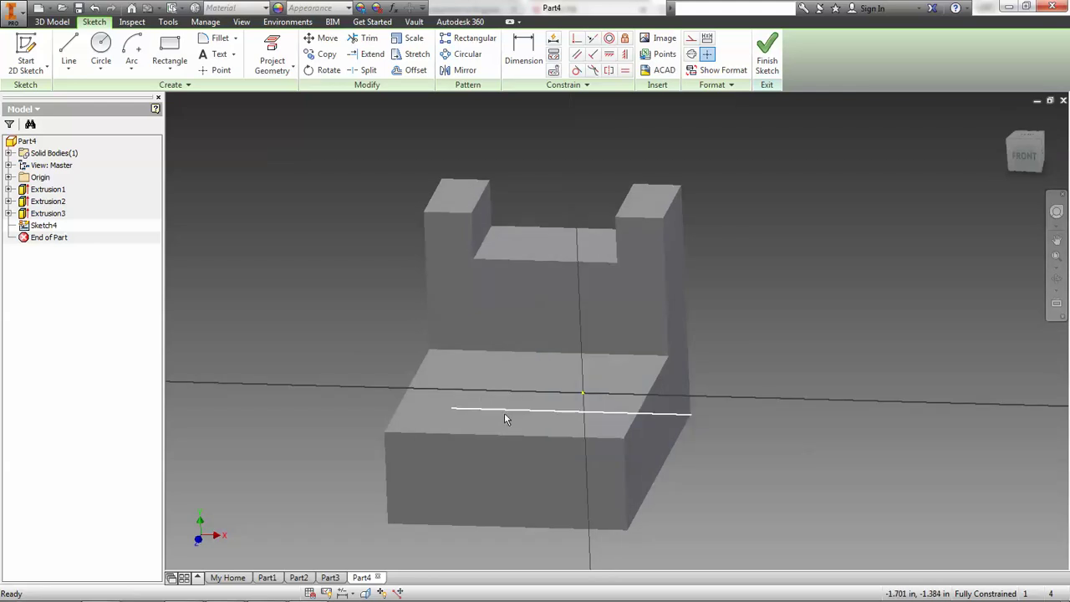
click(1025, 155)
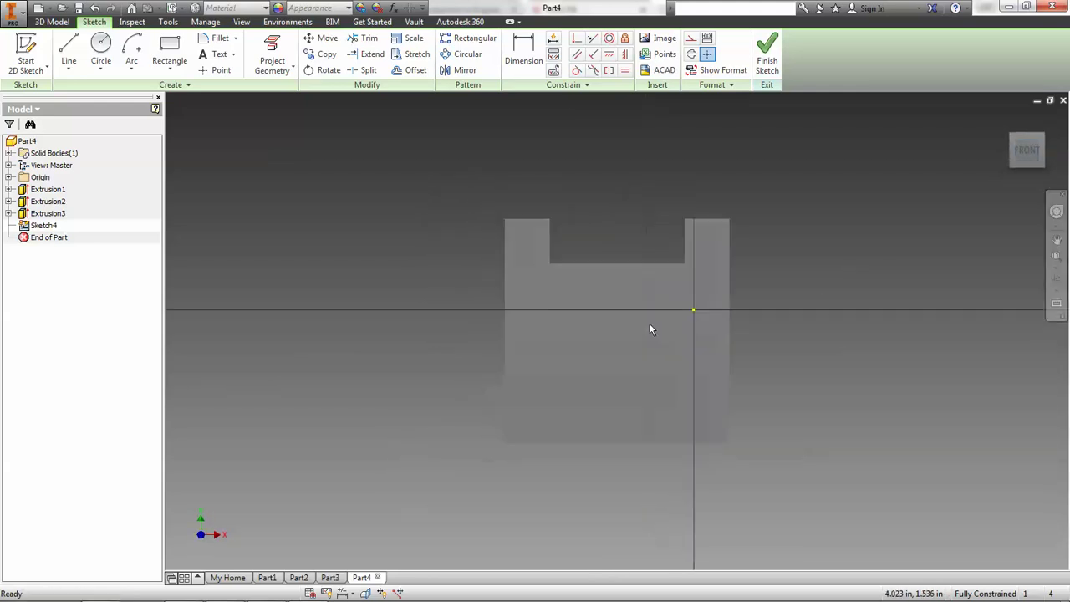
Project the base's front-face outline into the sketch and draw a narrow rectangle inside it spanning the face's full height.
click(271, 56)
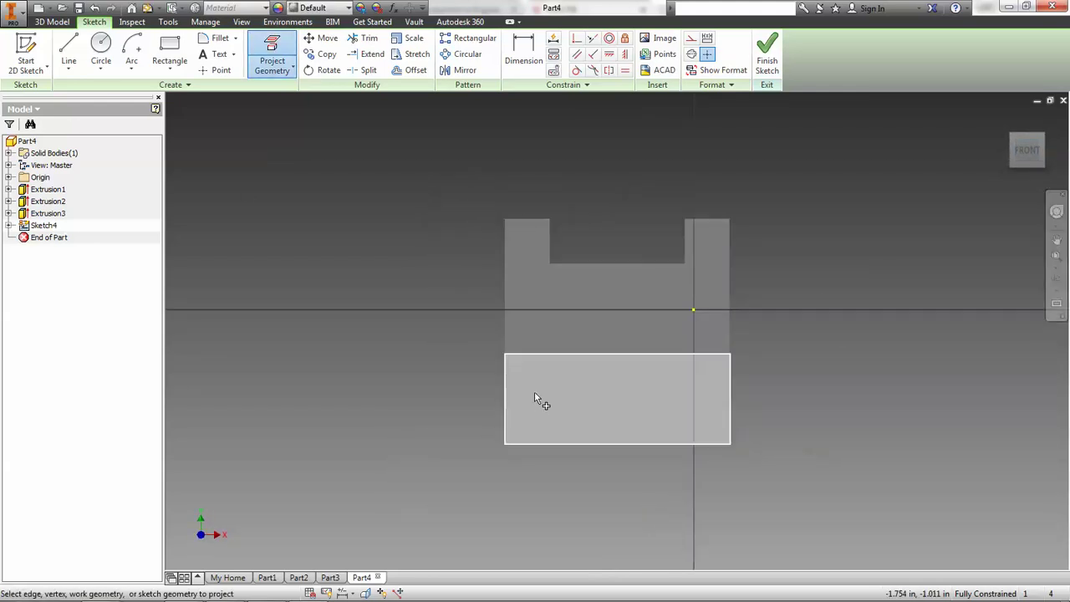
click(527, 384)
click(170, 50)
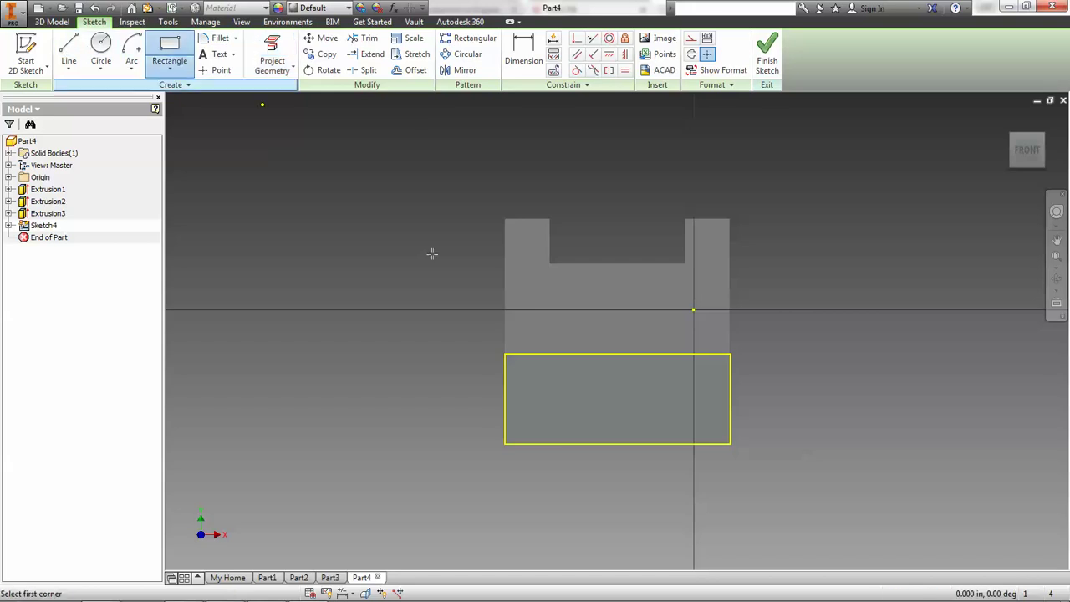
click(592, 354)
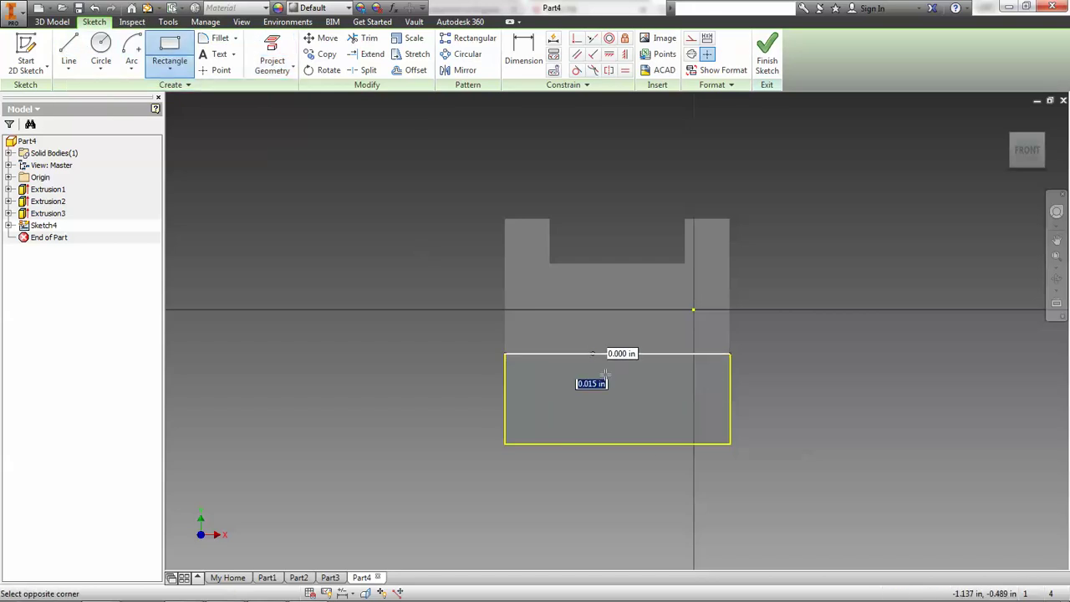
click(637, 443)
right_click(635, 444)
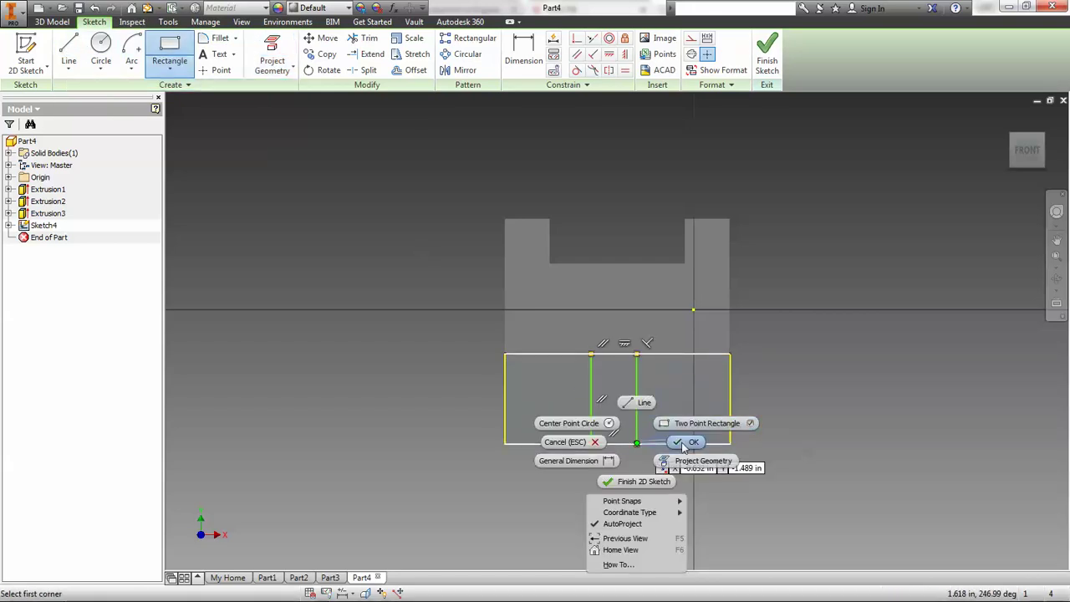
click(679, 441)
Dimension the narrow rectangle's left side 1 in from the left edge of the projected front face.
click(524, 61)
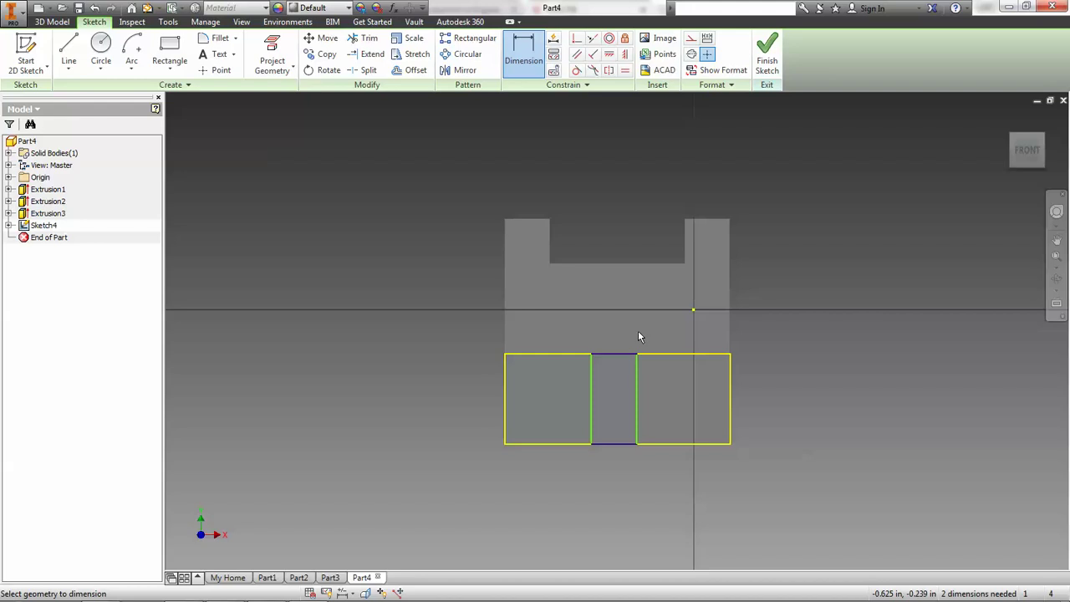
click(593, 402)
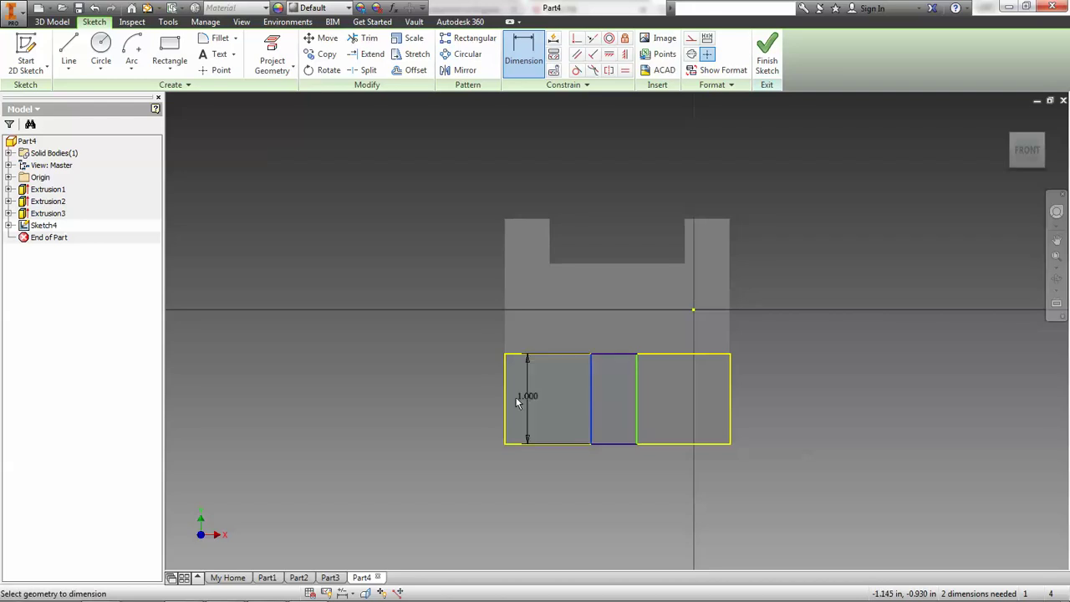
click(505, 405)
click(544, 485)
text(1)
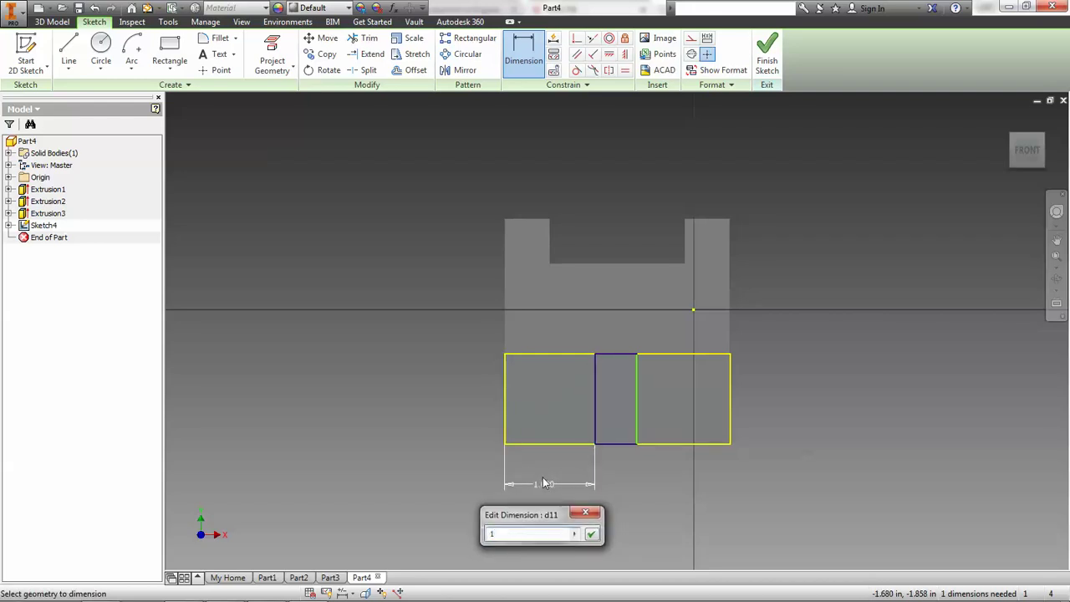
key(Return)
Dimension the narrow rectangle's right side 1 in from the right edge of the projected front face and finish the sketch.
click(635, 408)
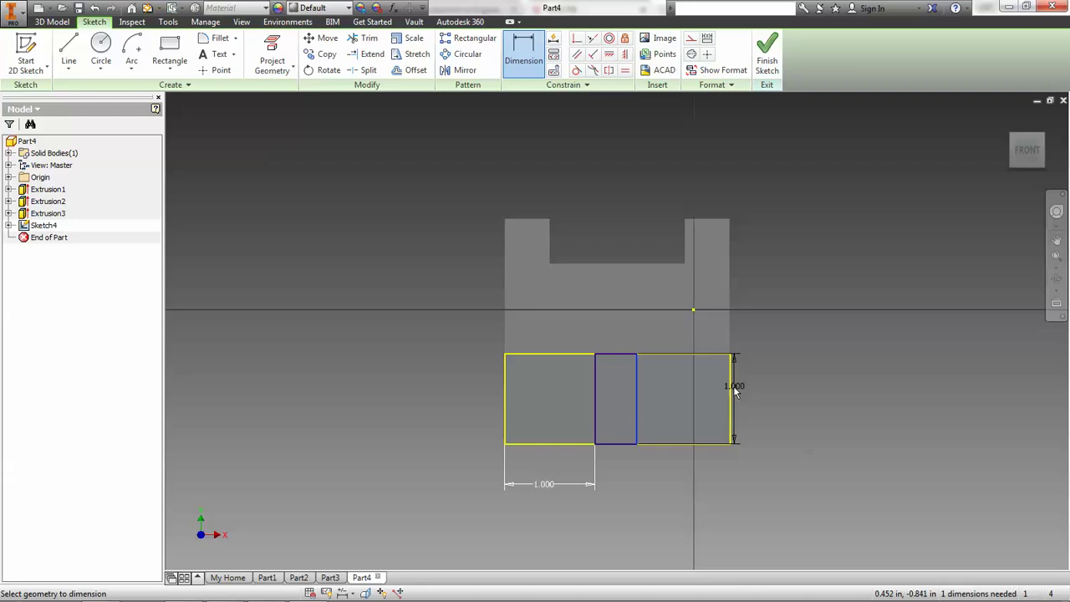
click(731, 388)
click(682, 469)
text(1)
key(Return)
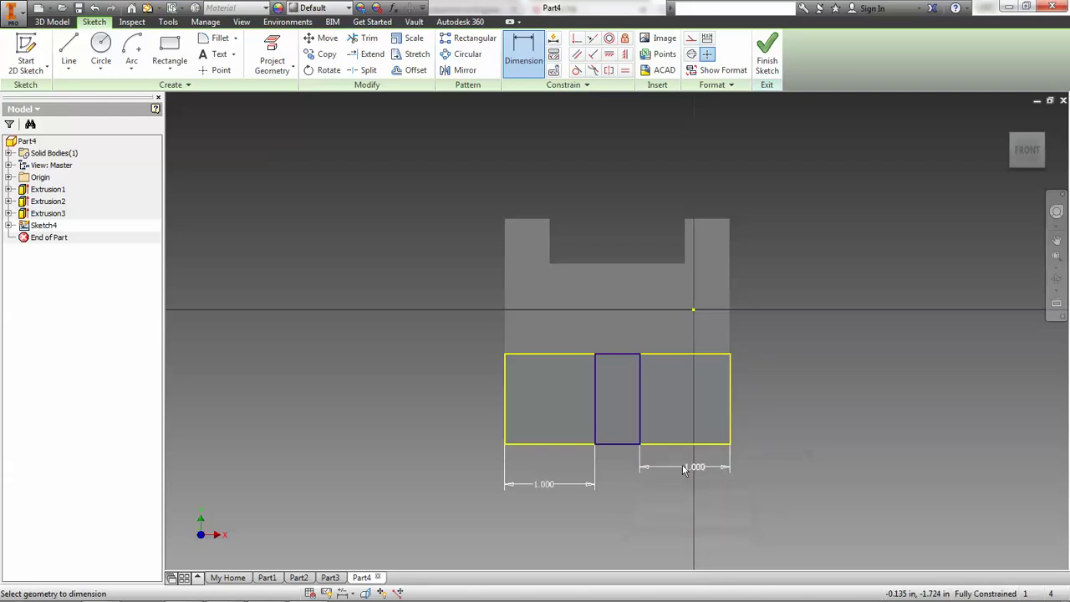
click(762, 44)
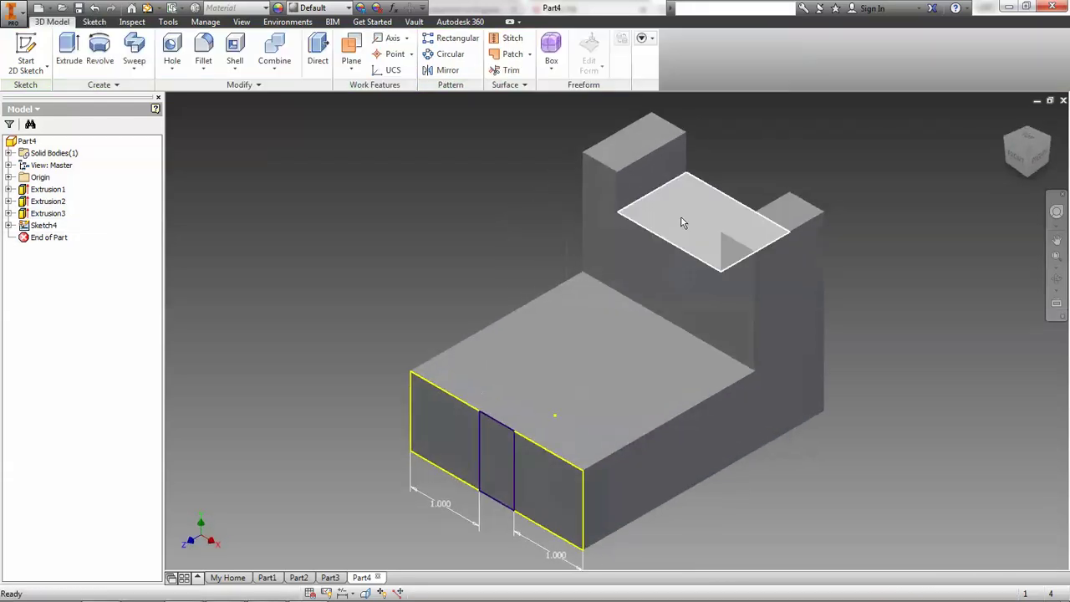
Extrude the narrow rectangle on the base's front face as a cut 1.5 in deep into the base.
key(e)
click(495, 430)
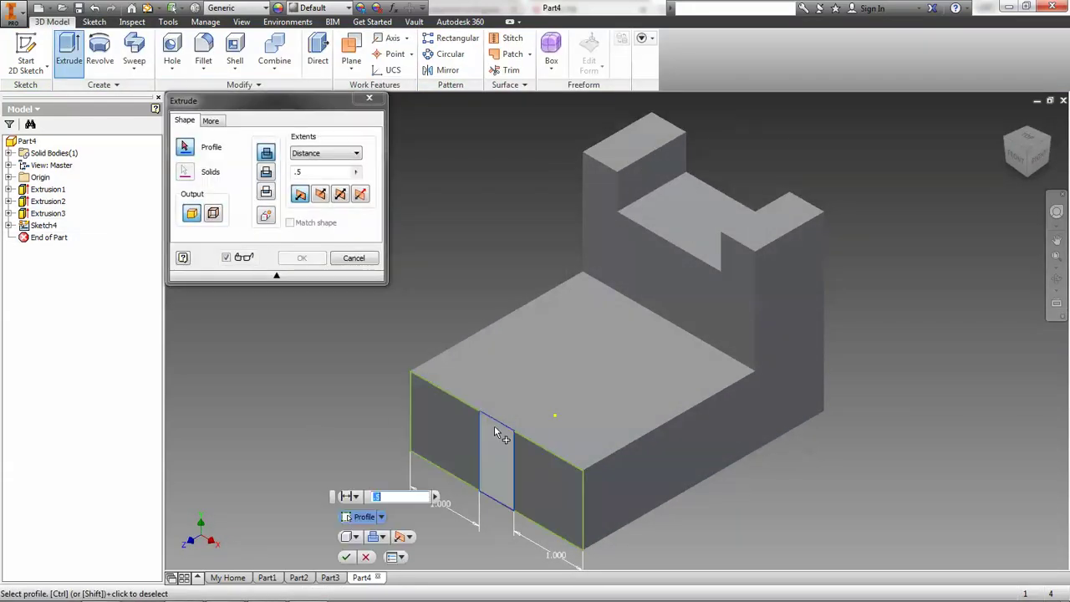
click(261, 173)
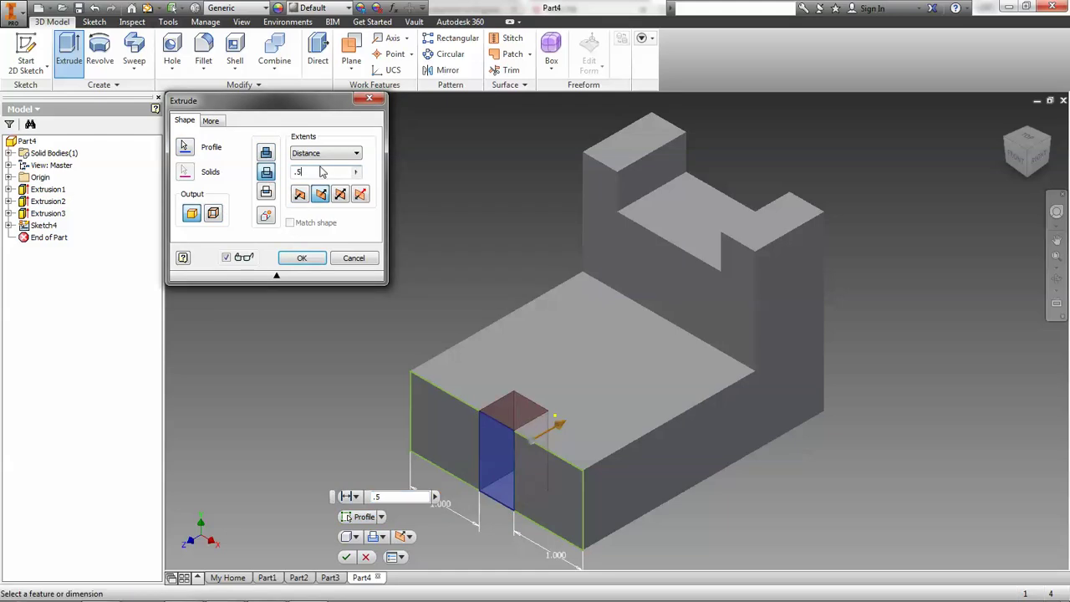
double_click(322, 171)
text(1.5)
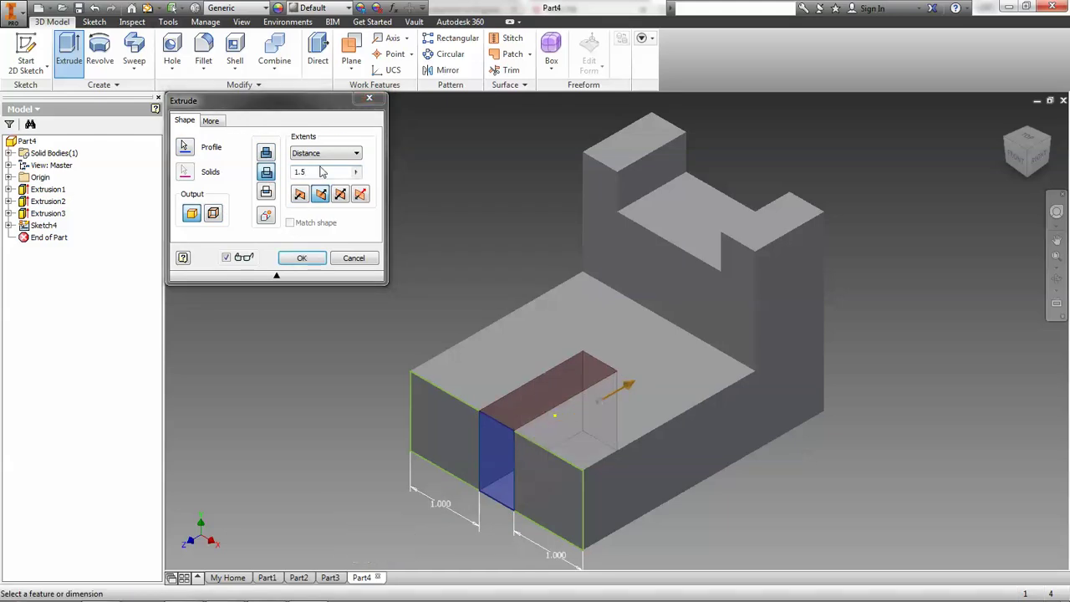
key(Return)
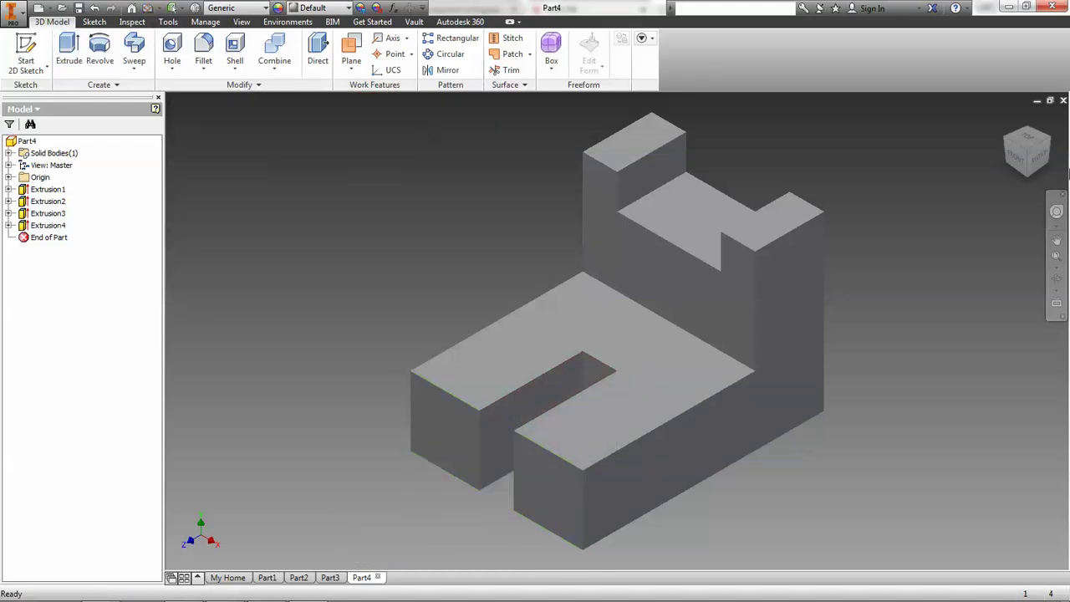